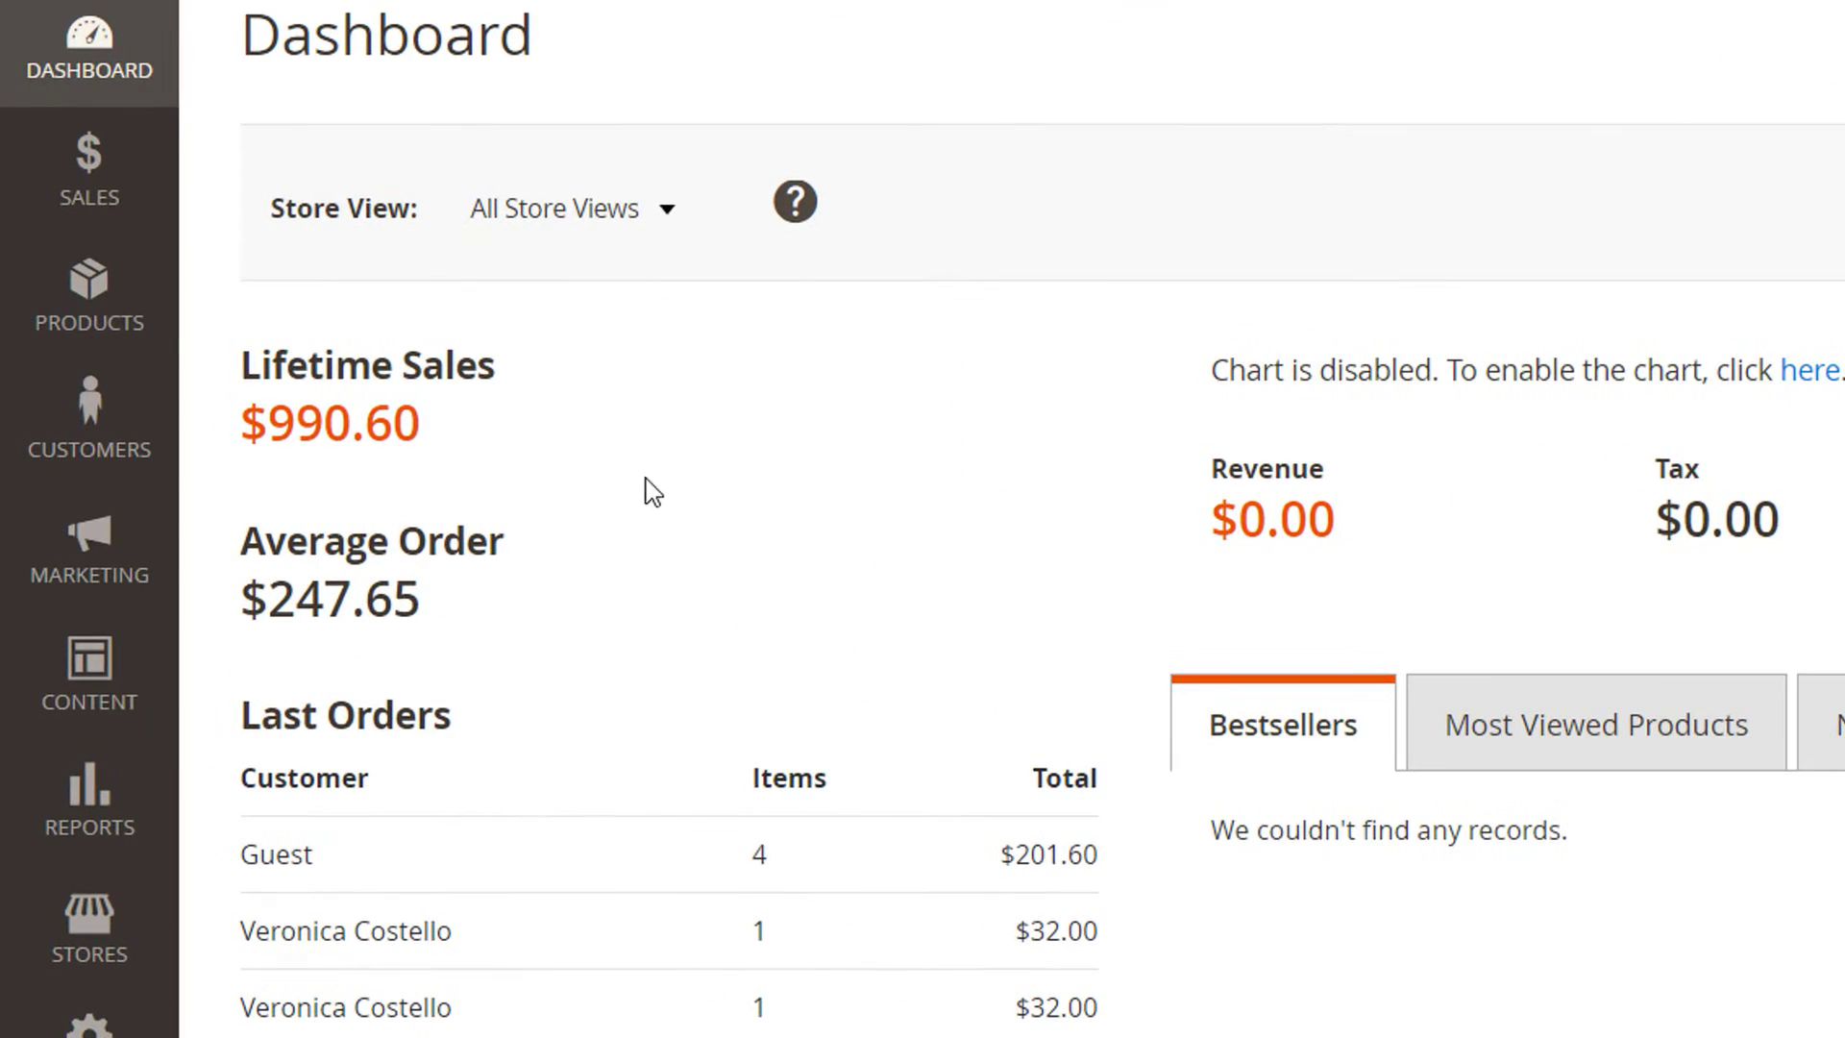
# Open order 000000008 from the orders list and dismiss the cancel-and-recreate Edit Order warning.
pyautogui.click(83, 197)
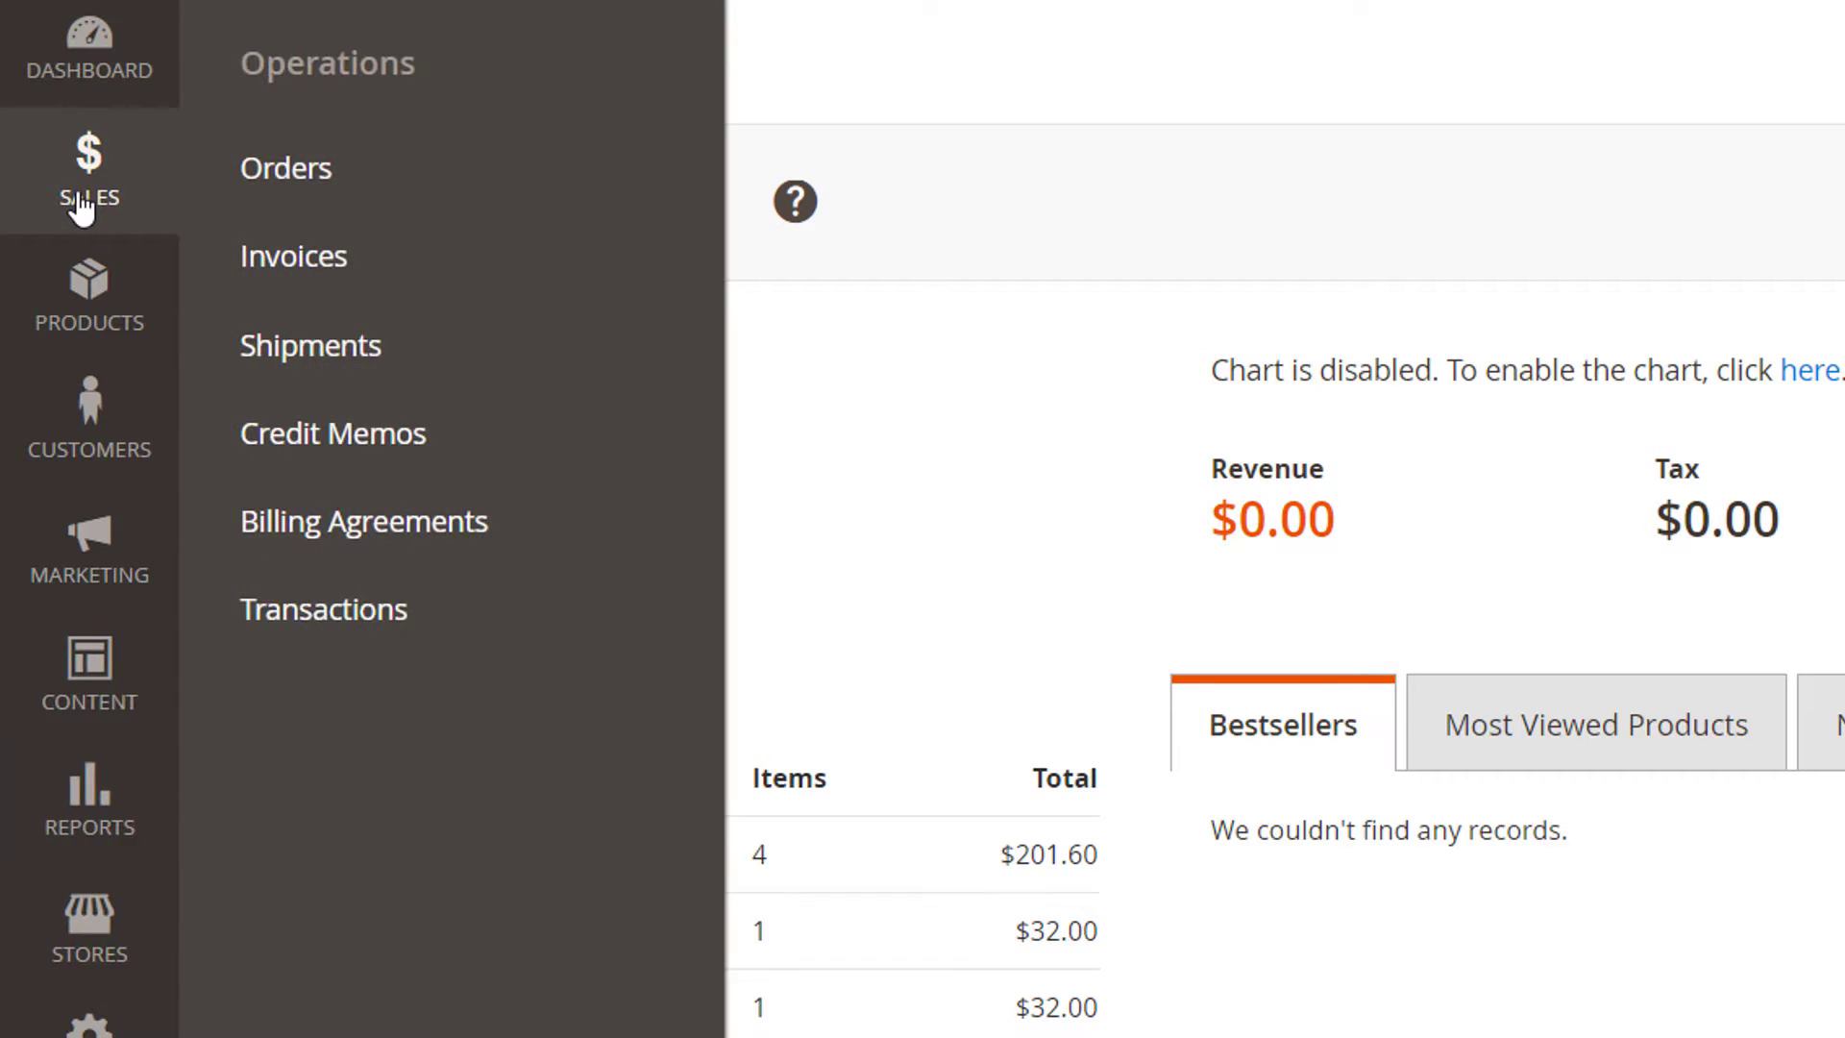
pyautogui.click(285, 171)
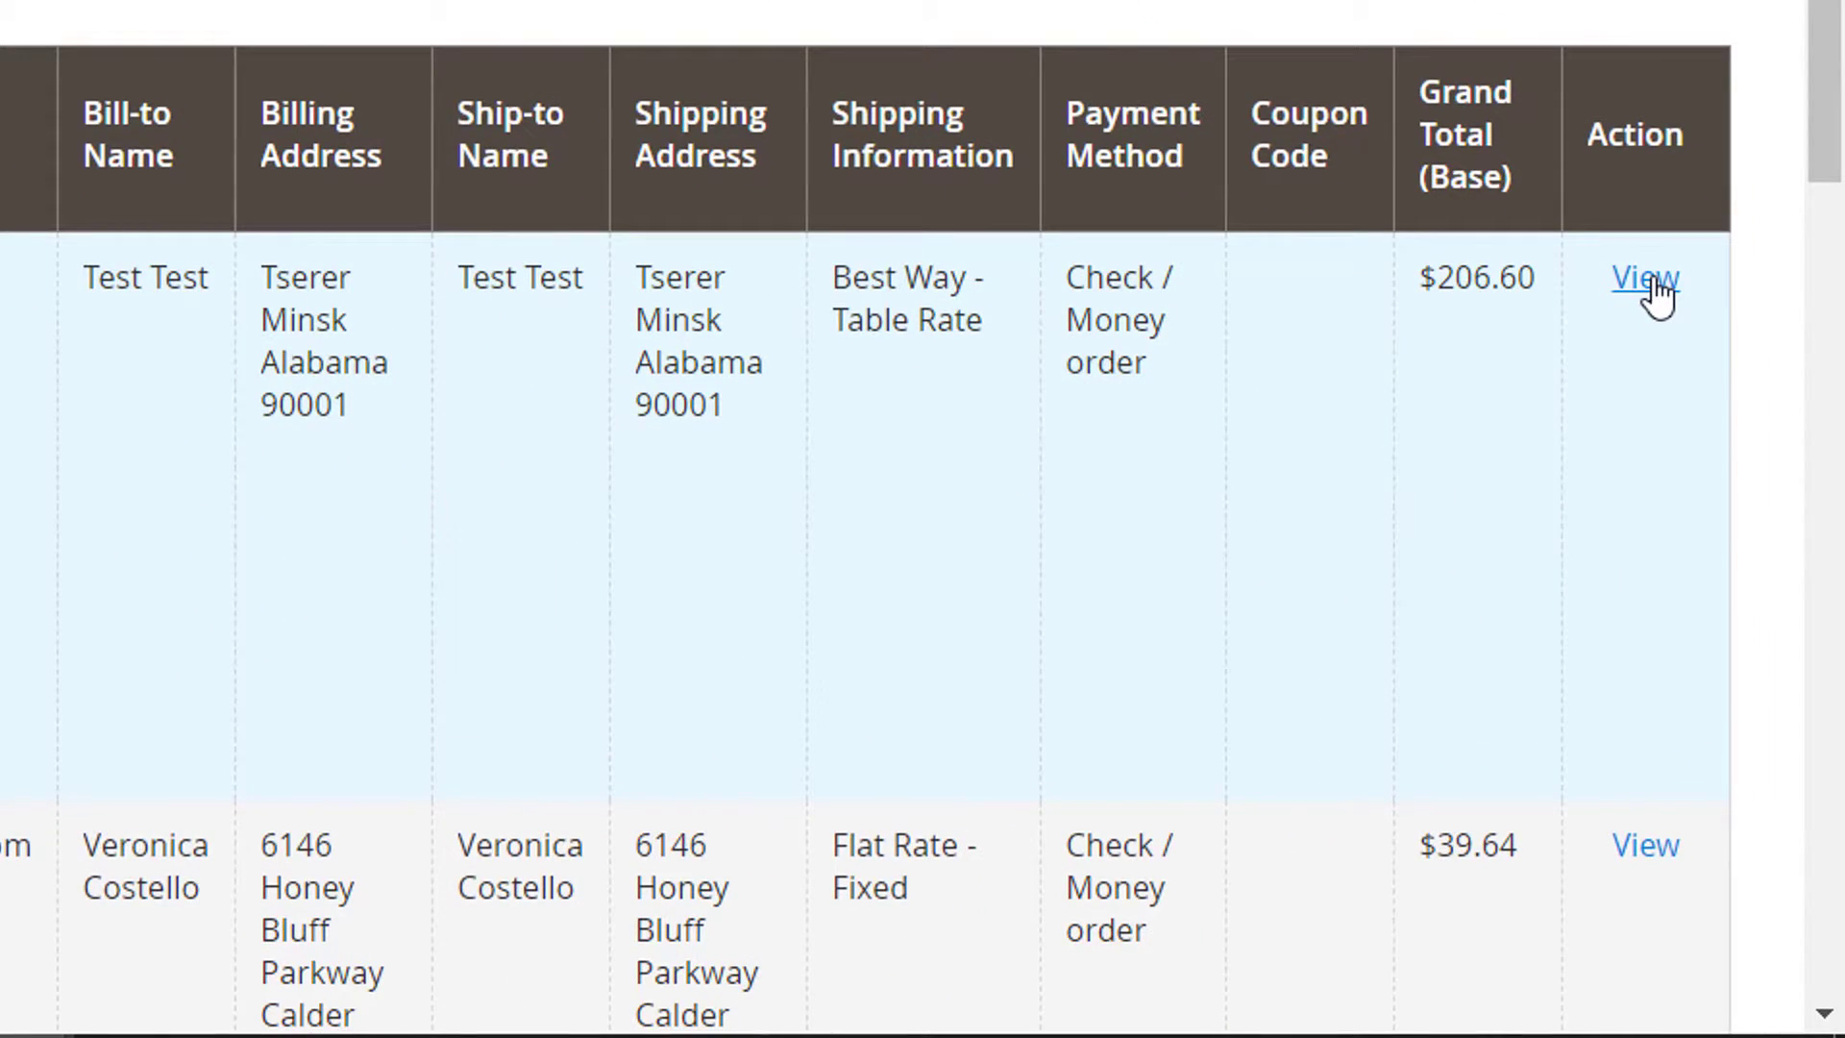
pyautogui.click(1646, 281)
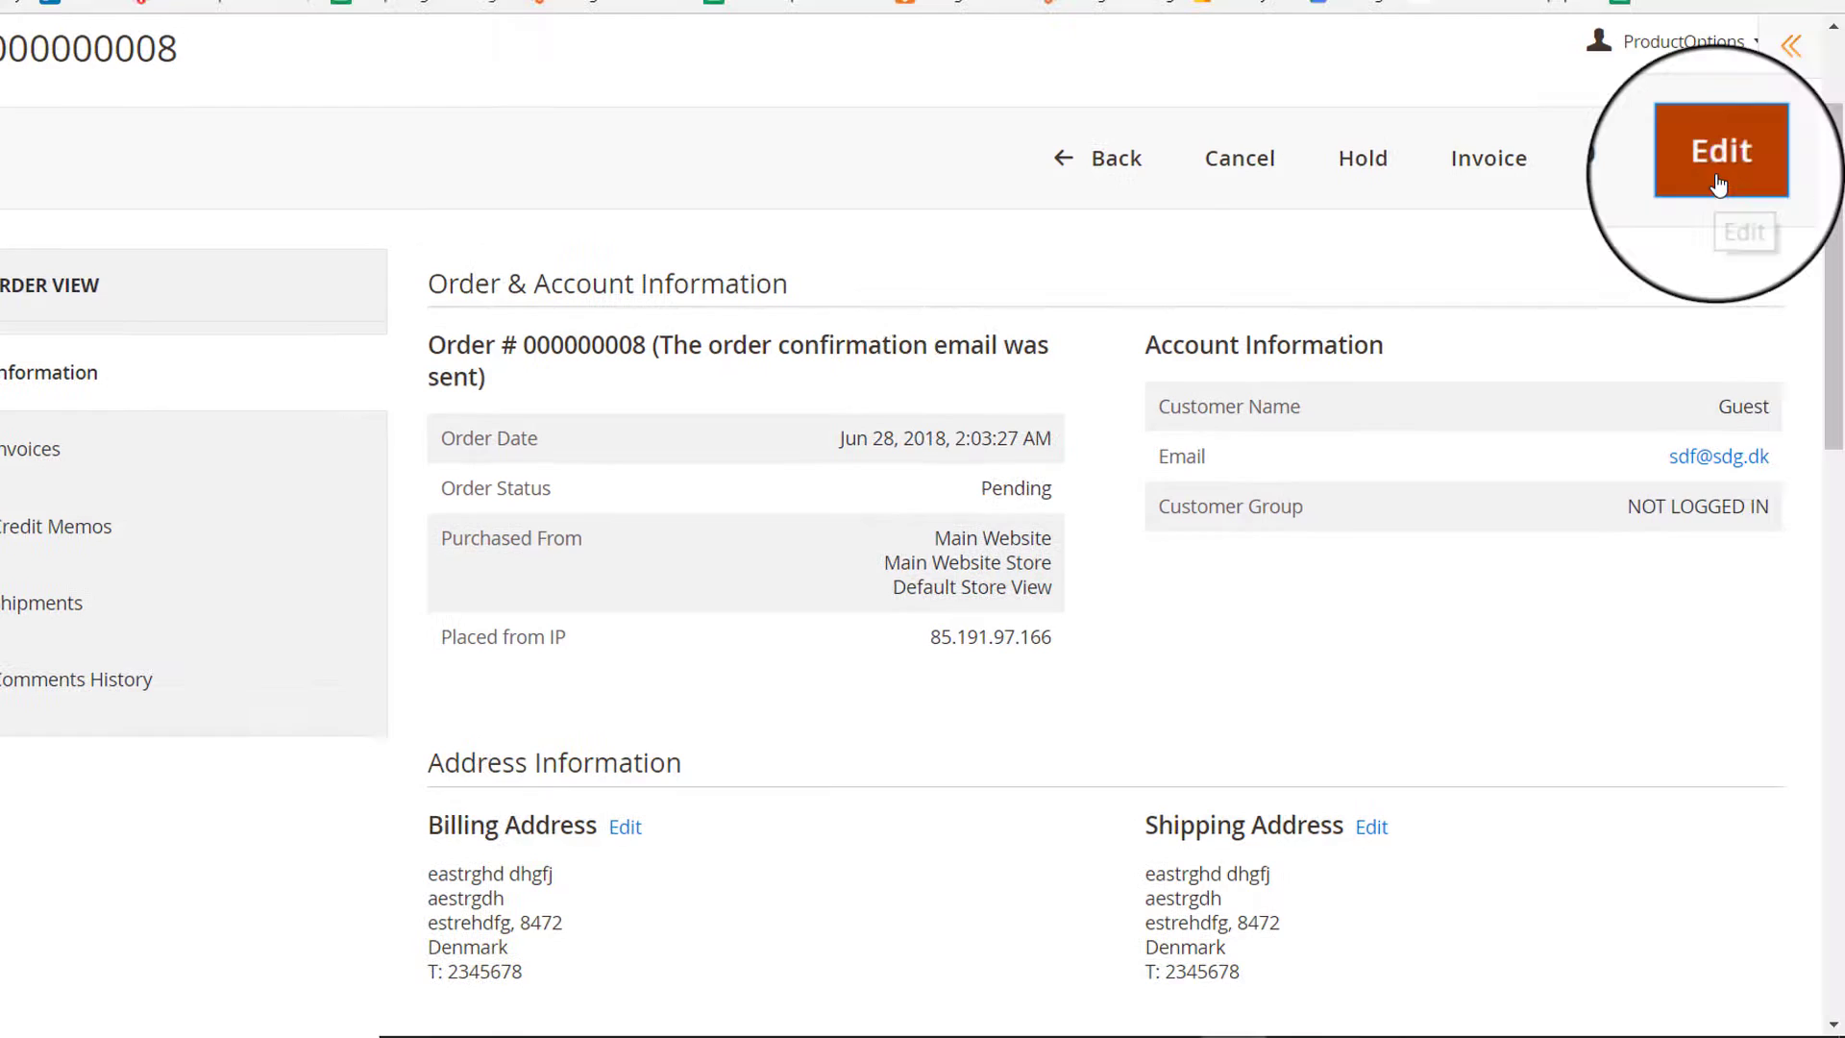
pyautogui.click(1718, 184)
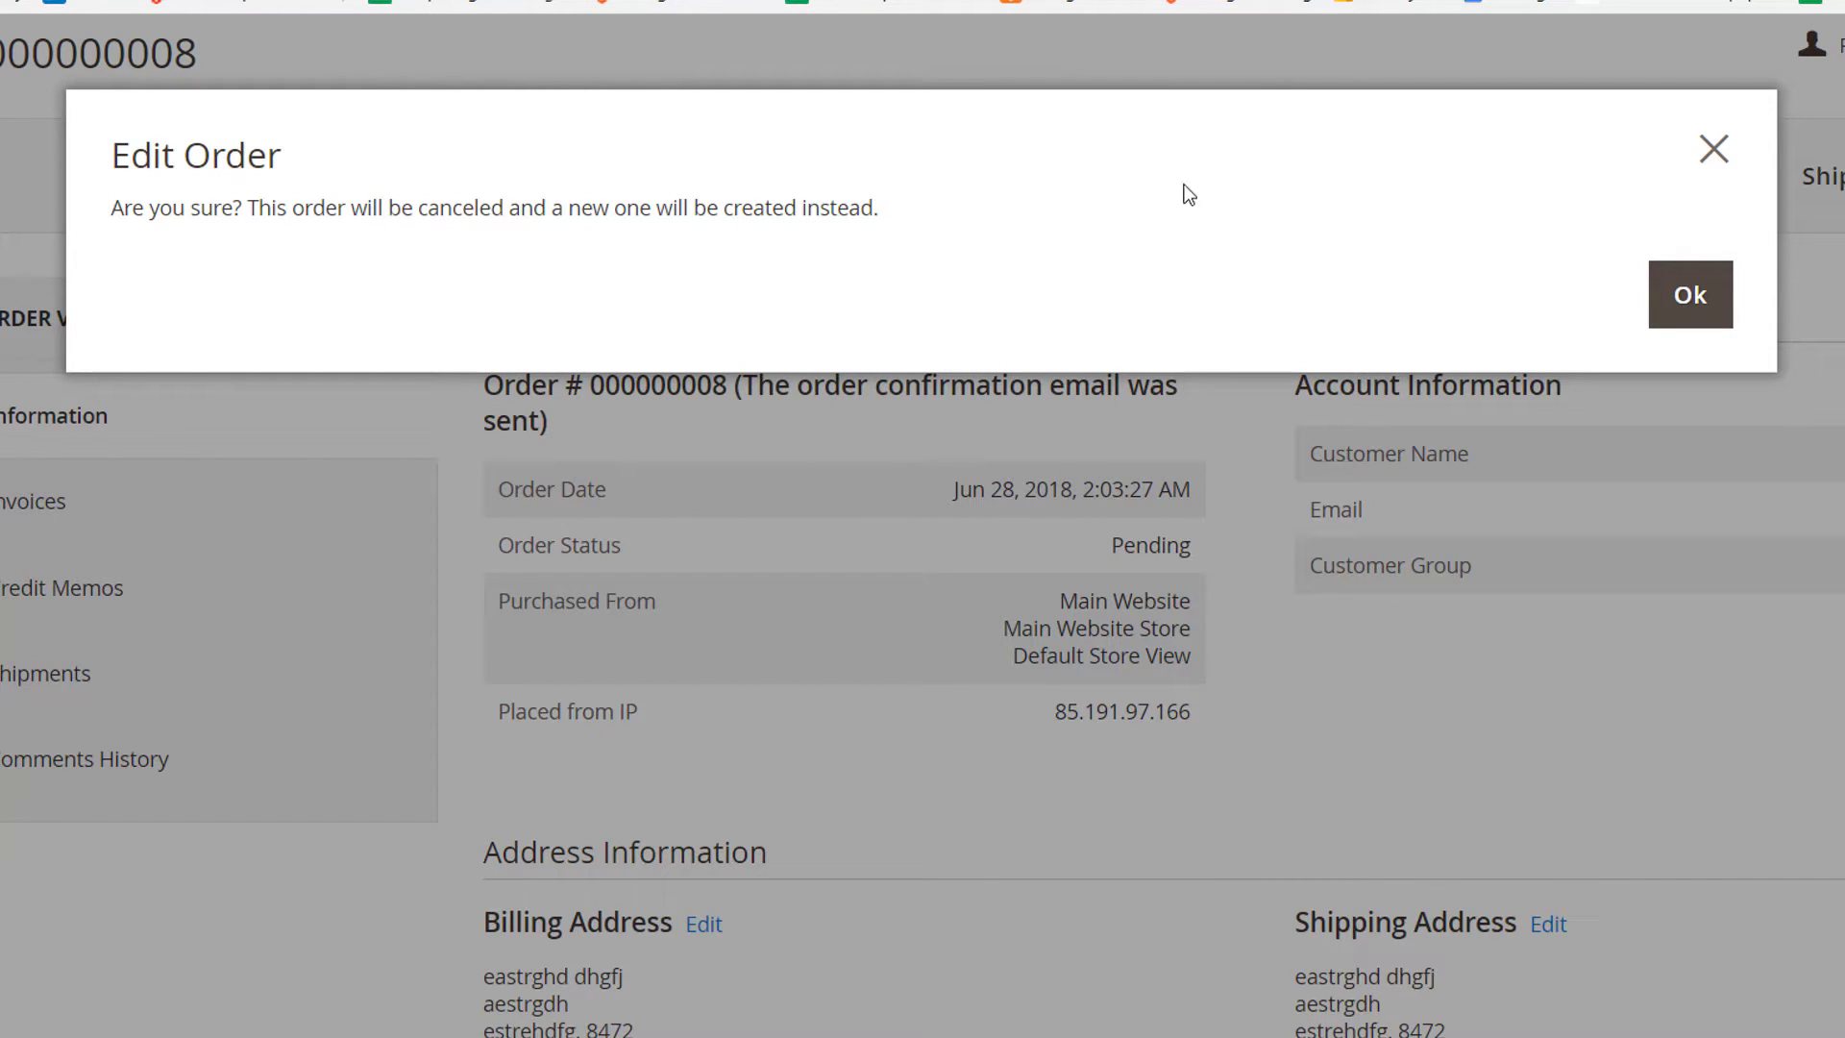
pyautogui.click(1718, 157)
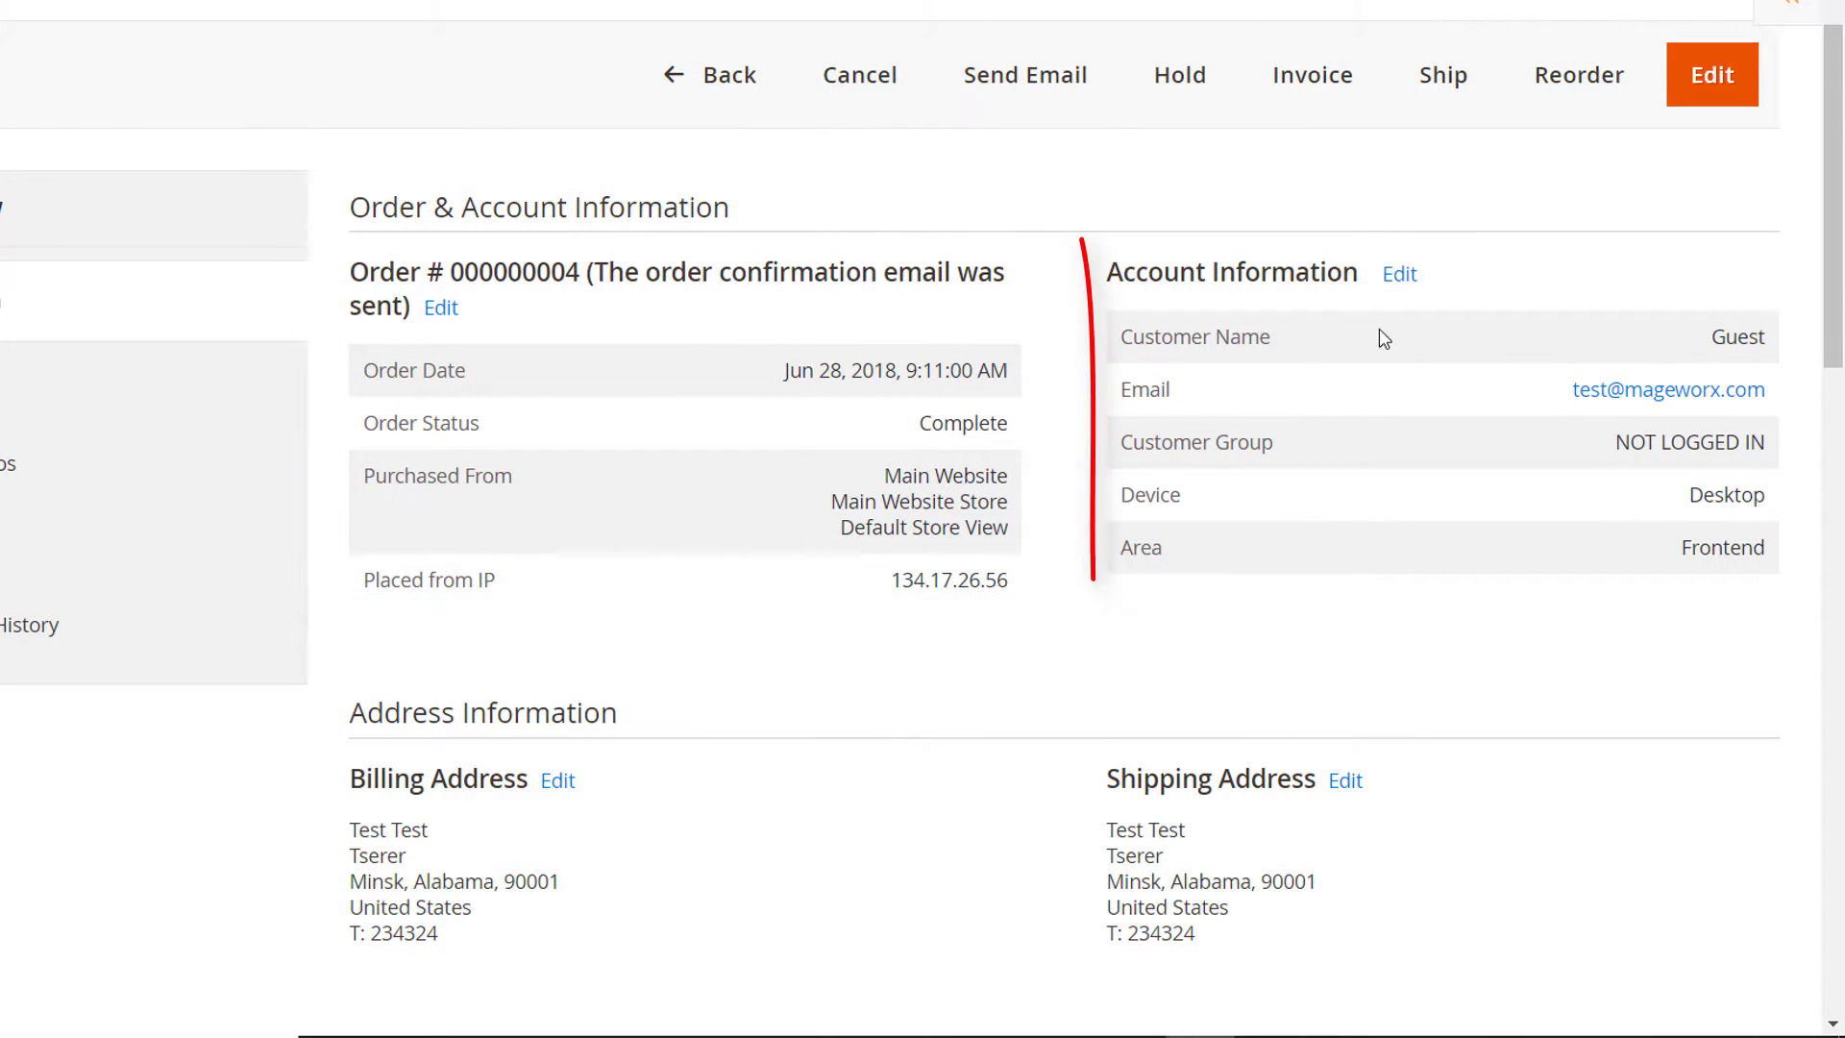
# Scroll through order 000000004's detail sections and back up to the Order # heading.
pyautogui.scroll(-4, 407, 303)
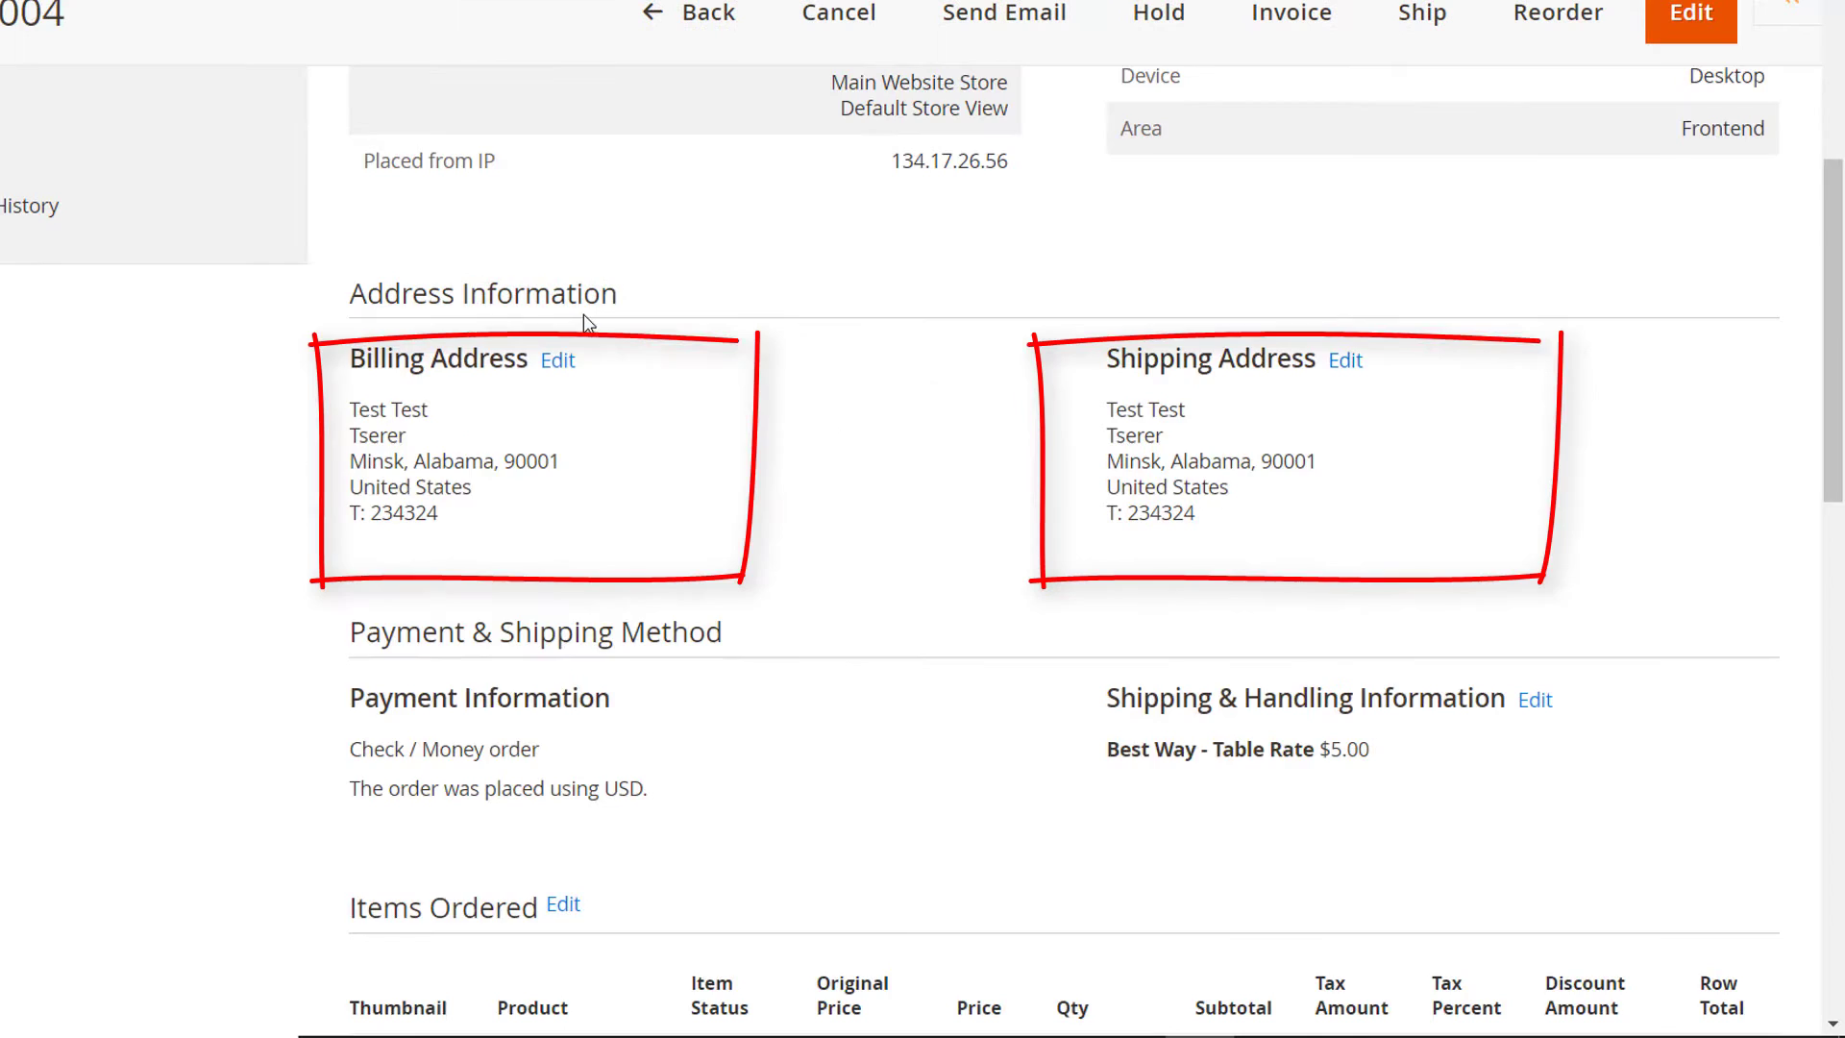
pyautogui.scroll(-3, 584, 314)
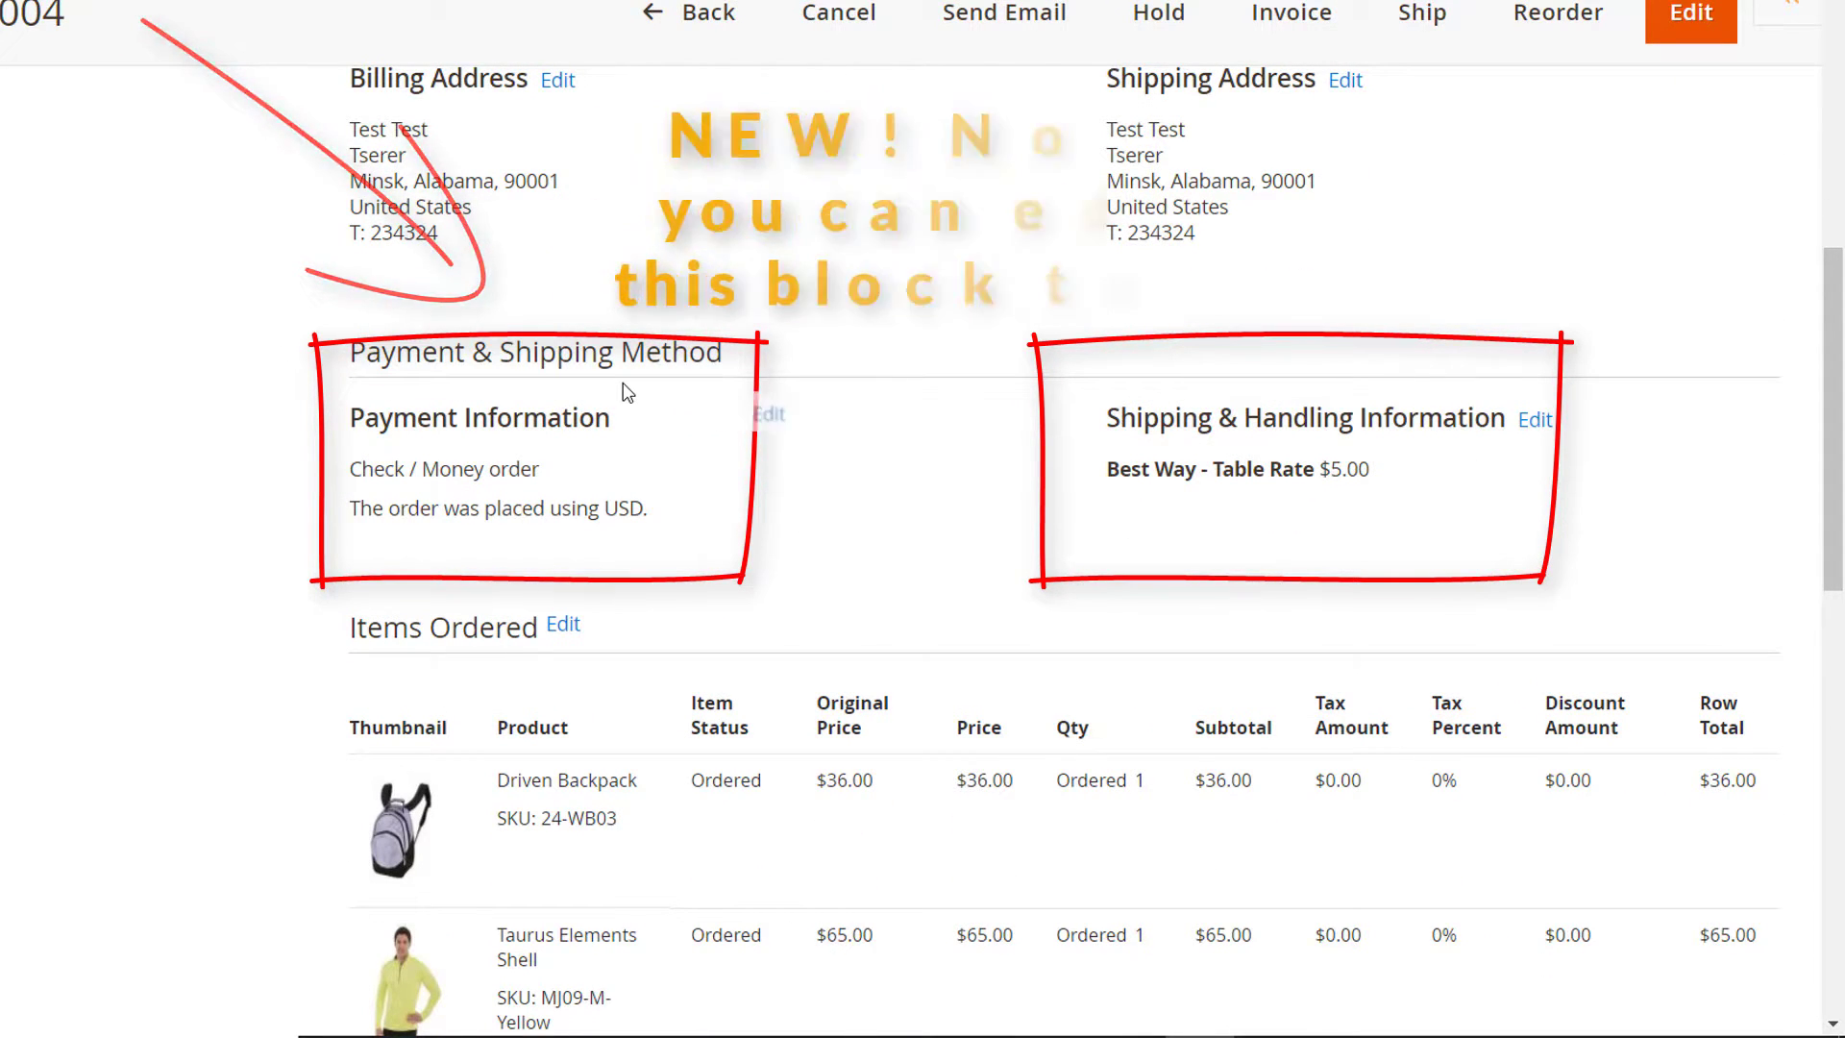
pyautogui.scroll(-2, 576, 433)
pyautogui.scroll(9, 615, 462)
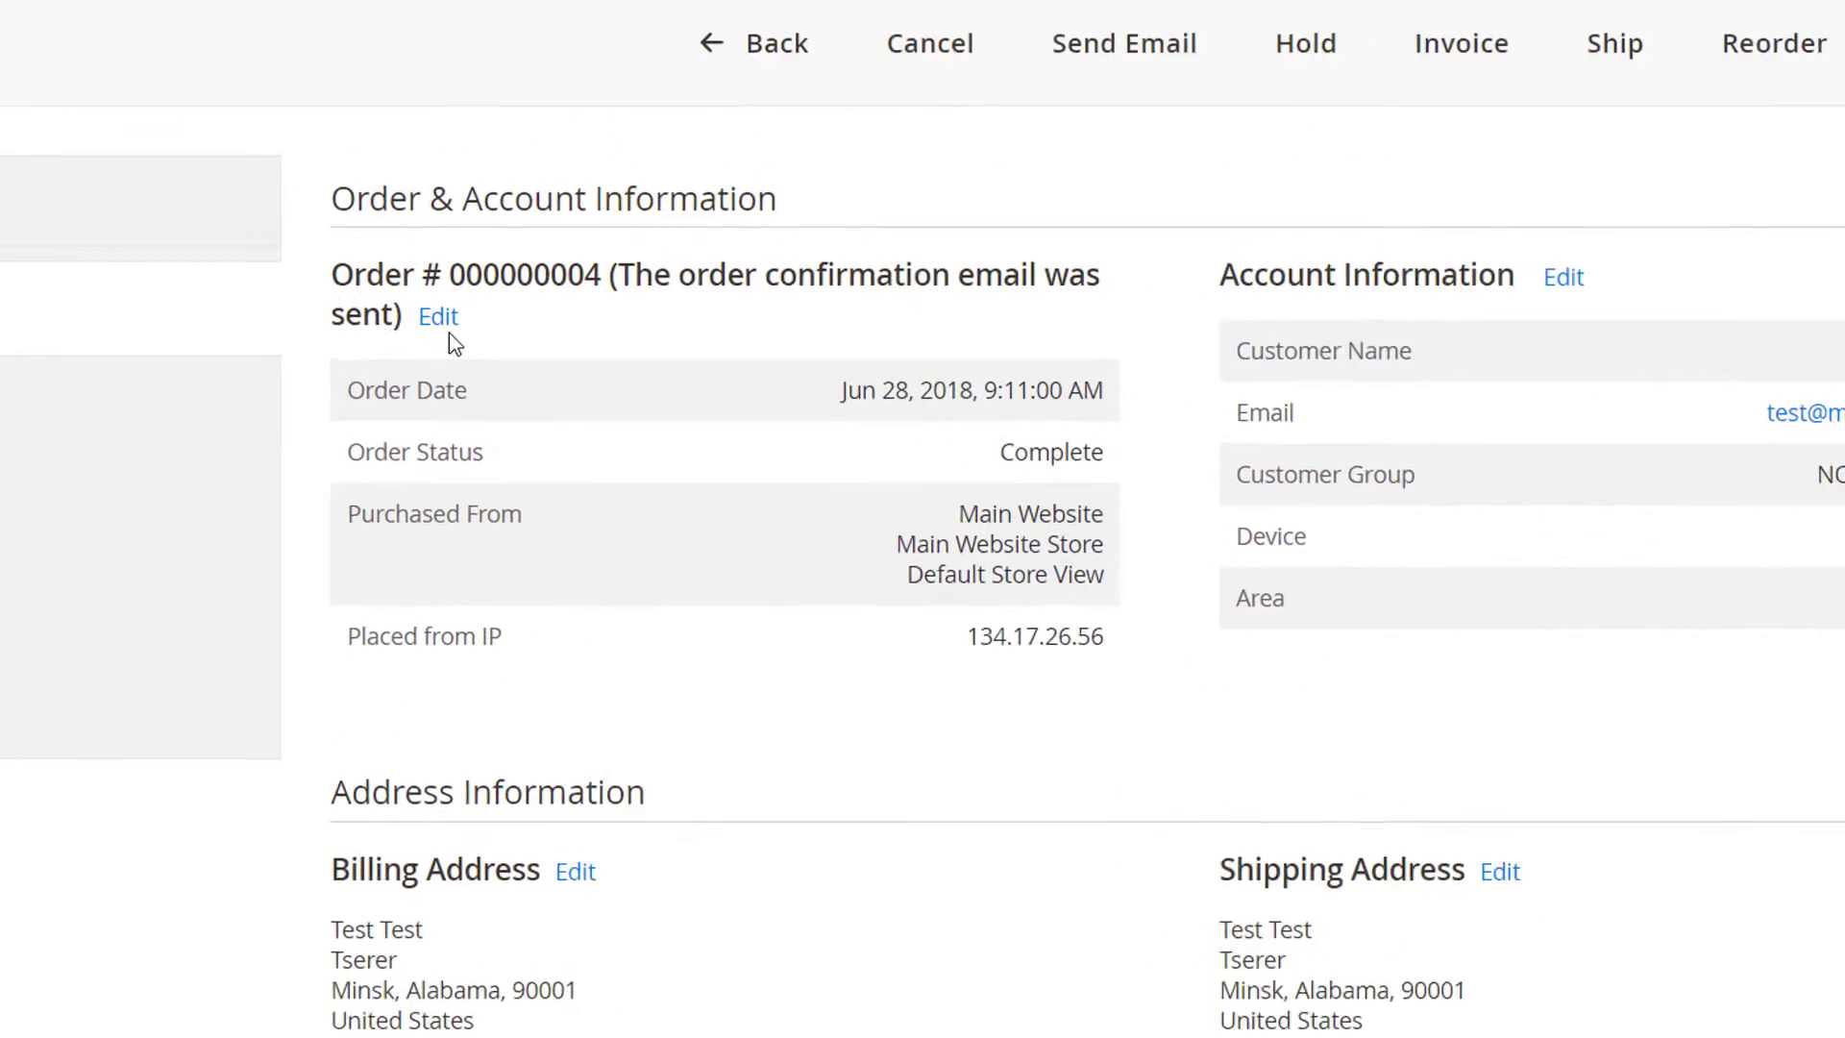
# Change order 000000004's date to June 21, 2018, status to Pending and state to Closed, and submit.
pyautogui.click(441, 307)
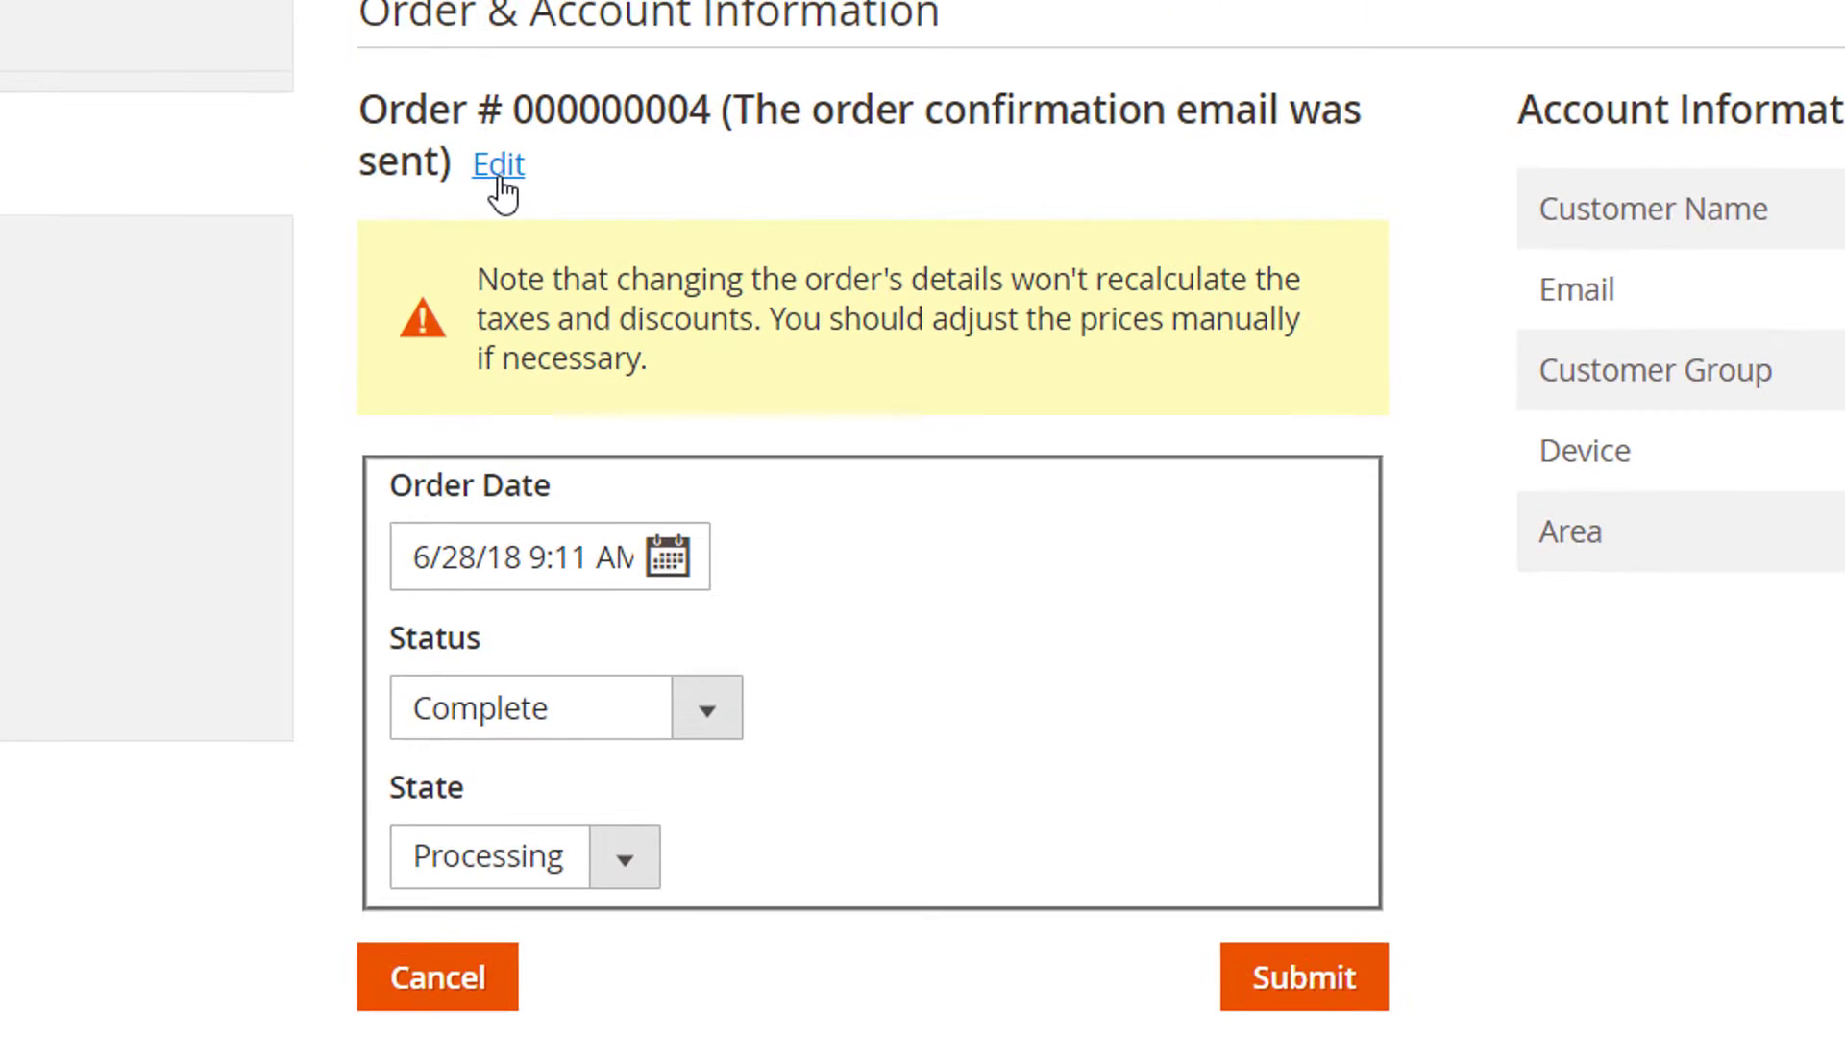
pyautogui.click(670, 558)
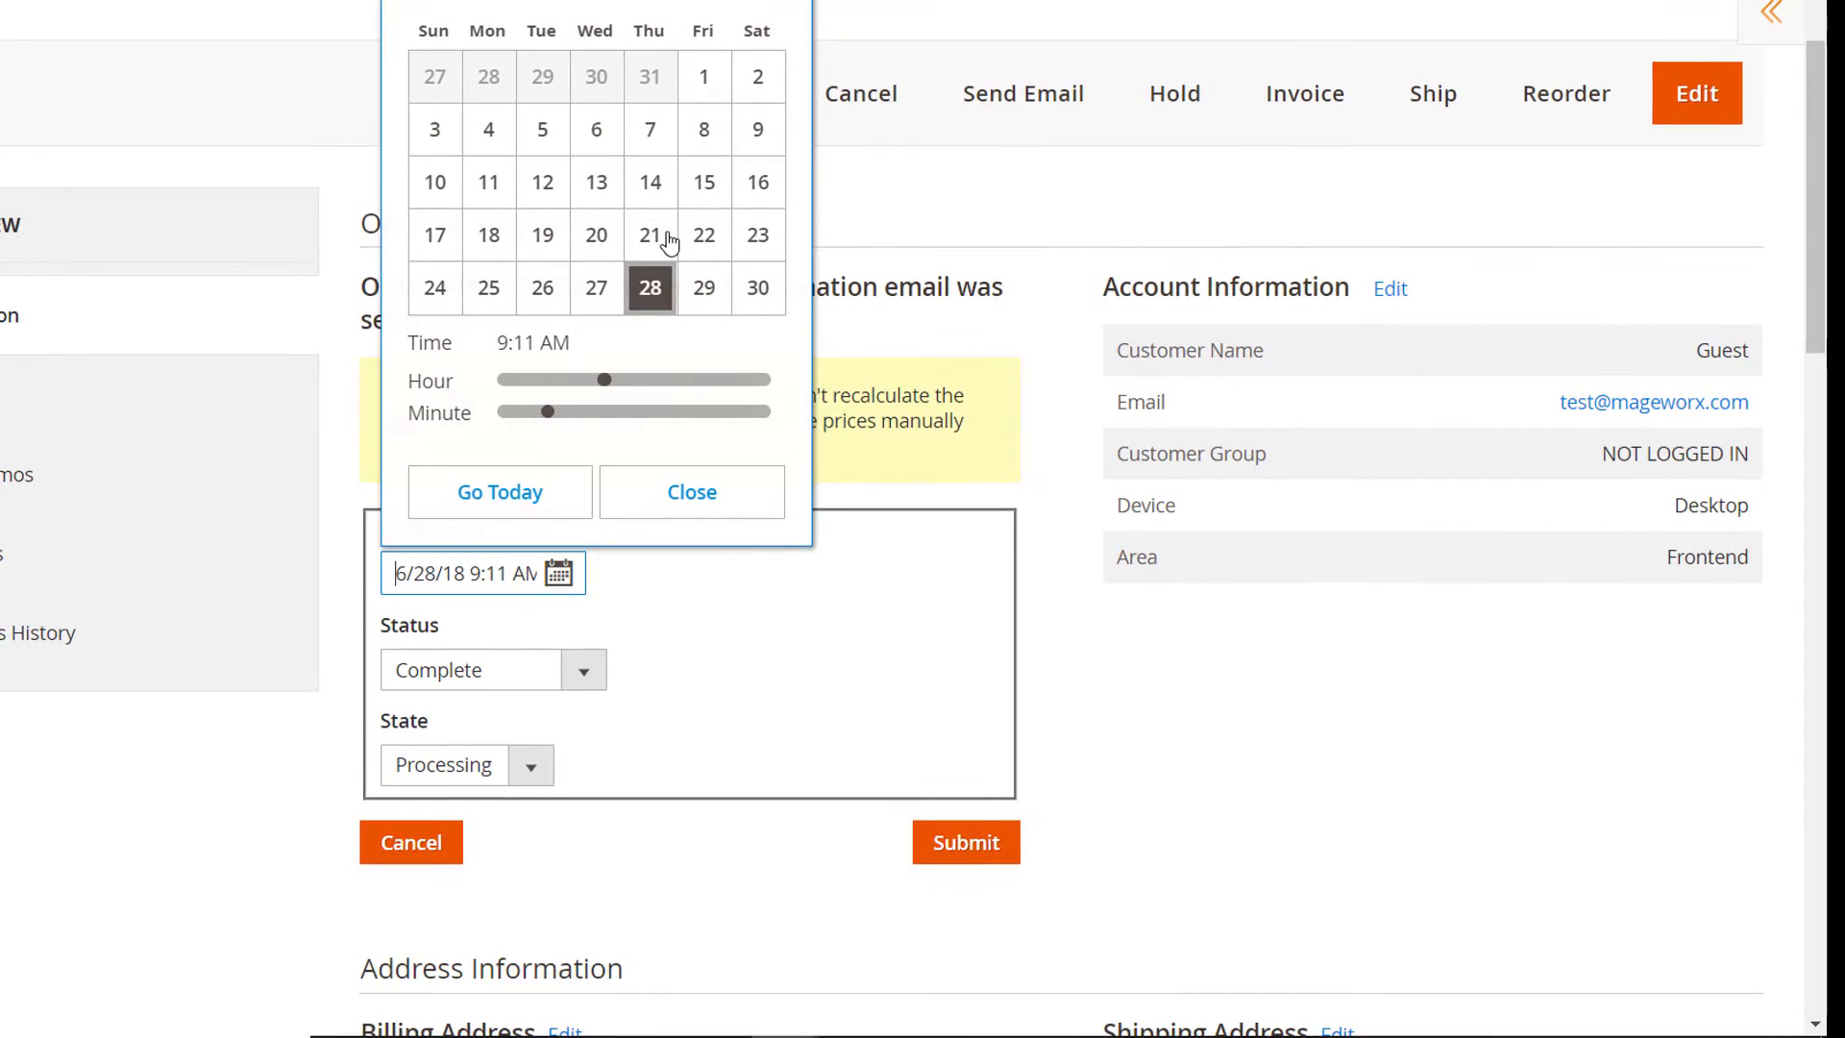
pyautogui.click(651, 236)
pyautogui.click(686, 498)
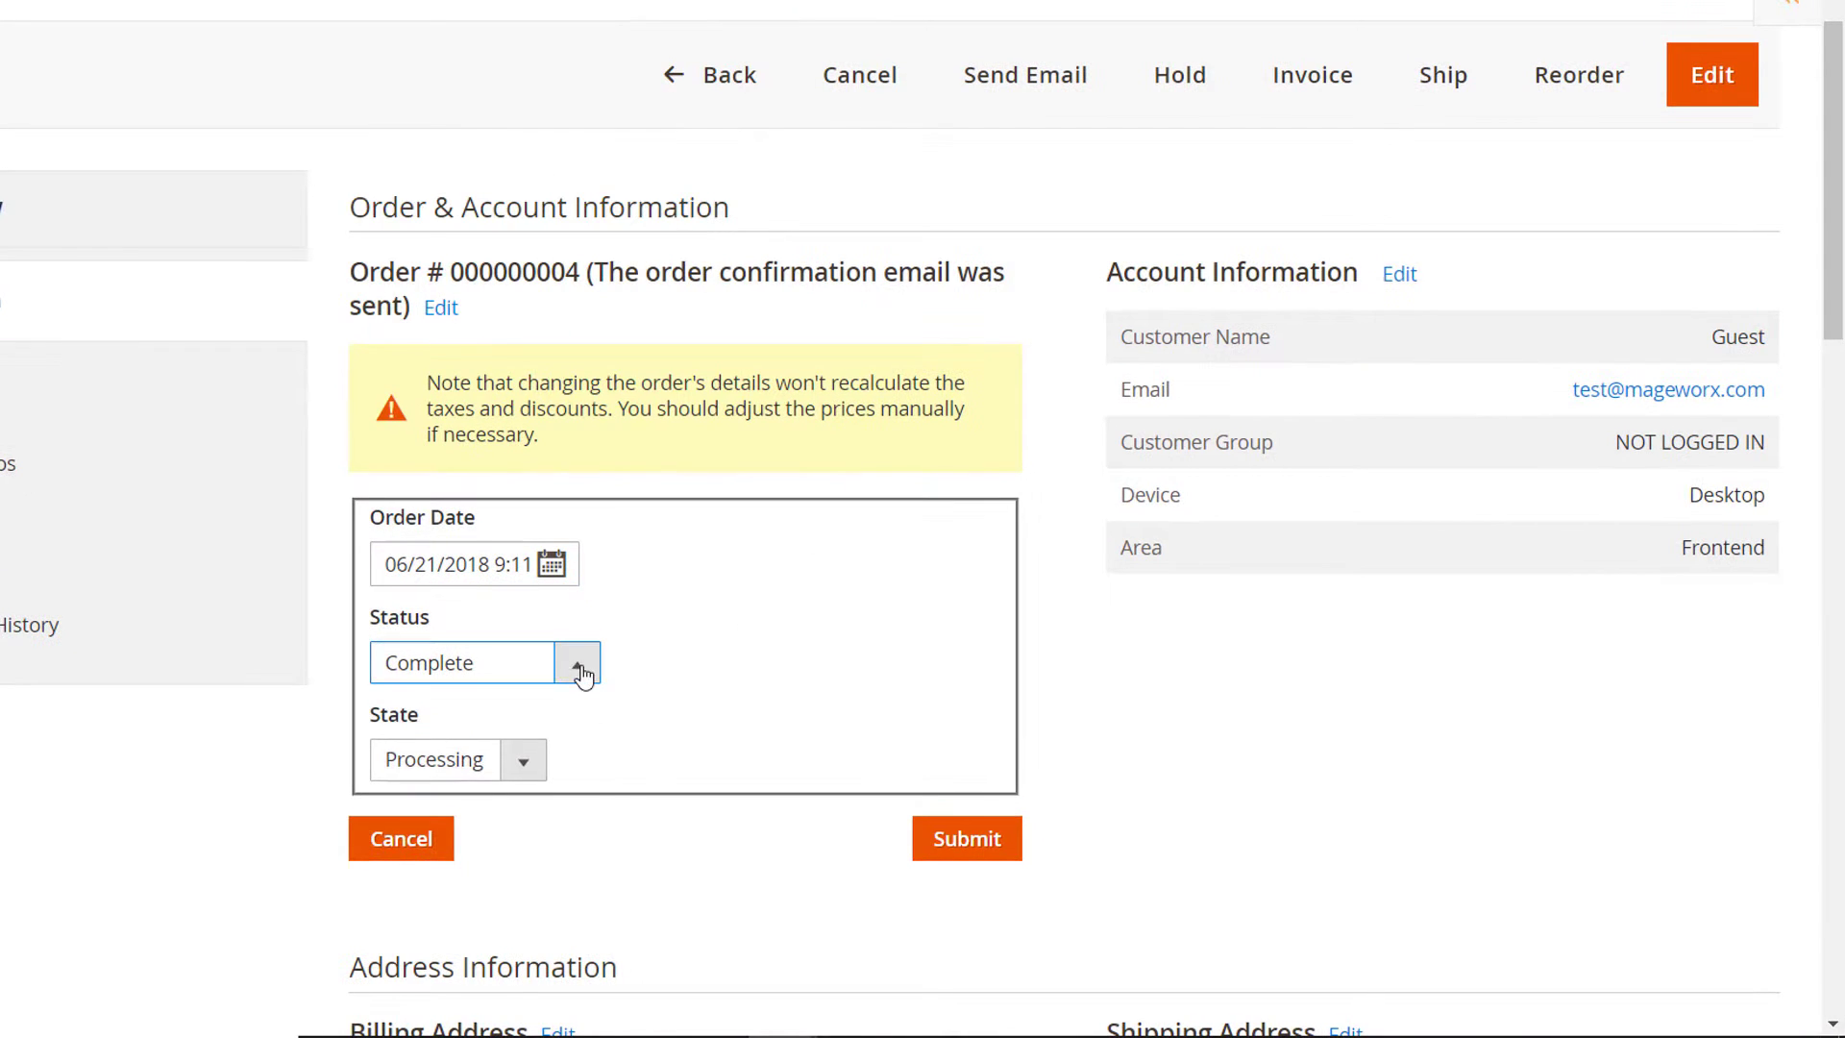
pyautogui.click(582, 670)
pyautogui.click(514, 708)
pyautogui.click(531, 769)
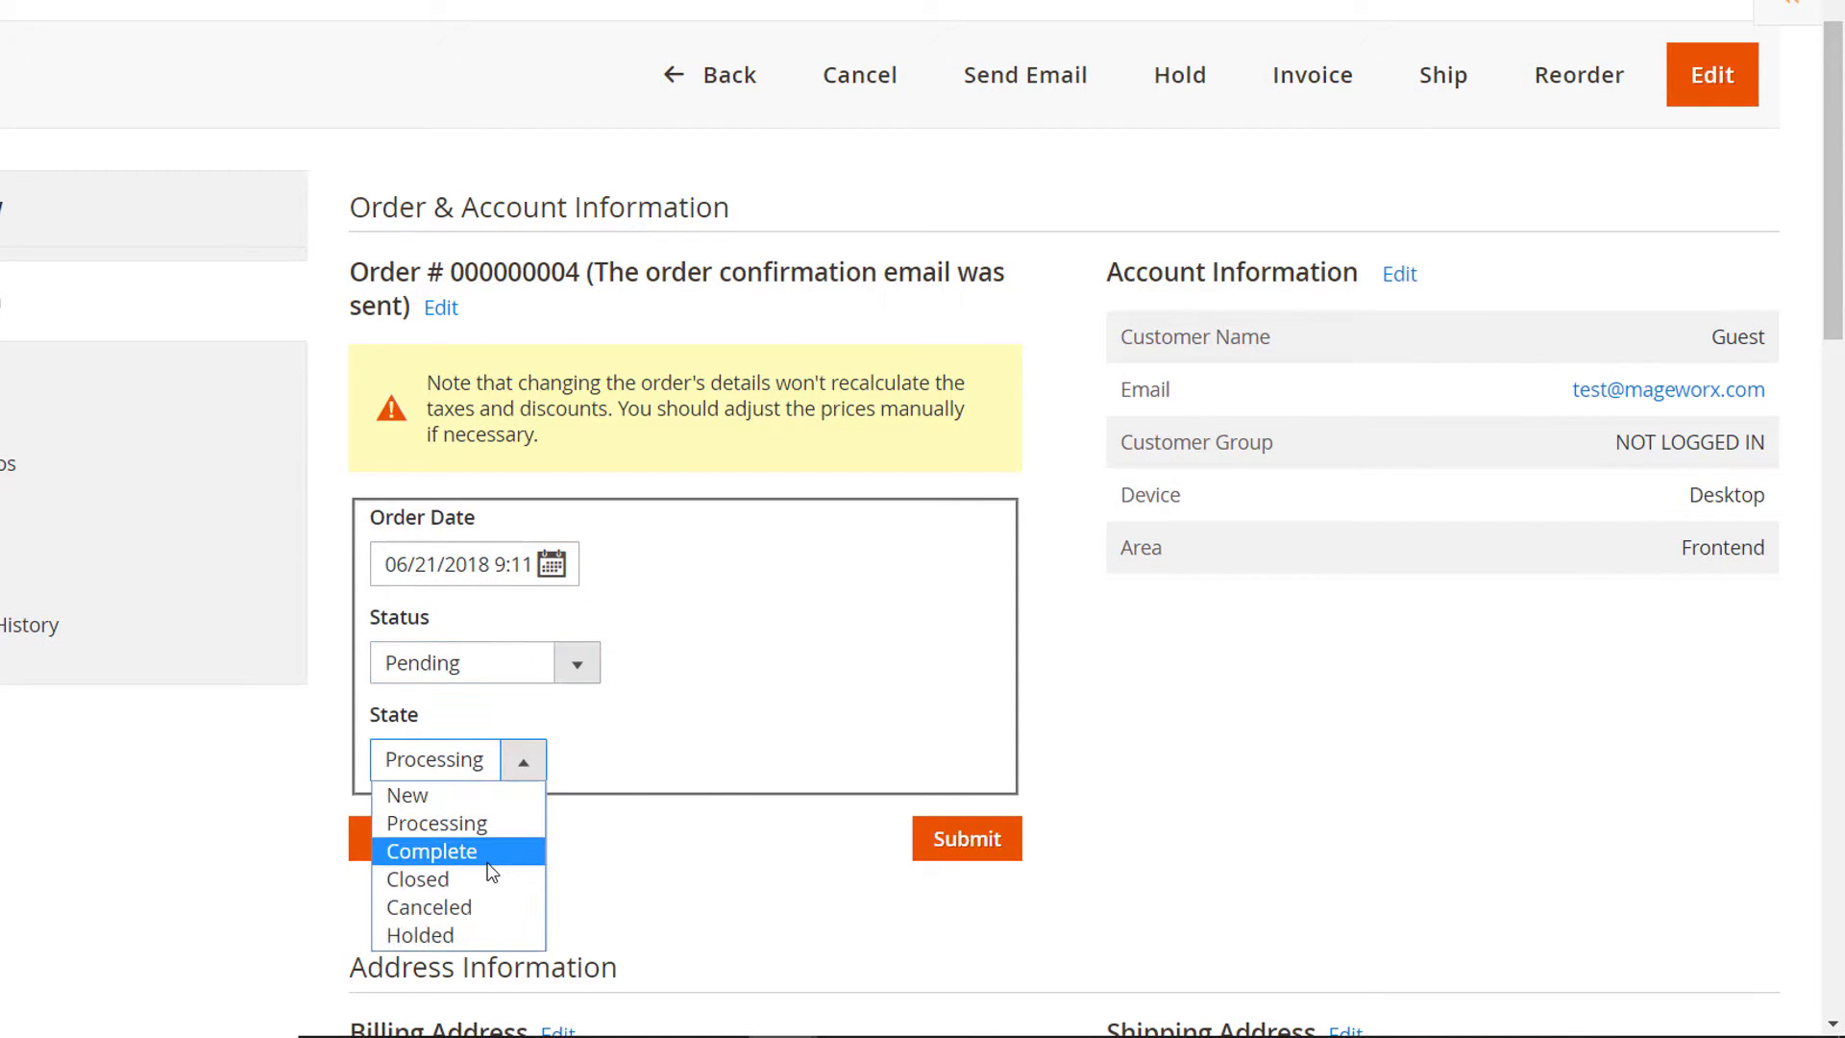
pyautogui.click(418, 879)
pyautogui.click(982, 845)
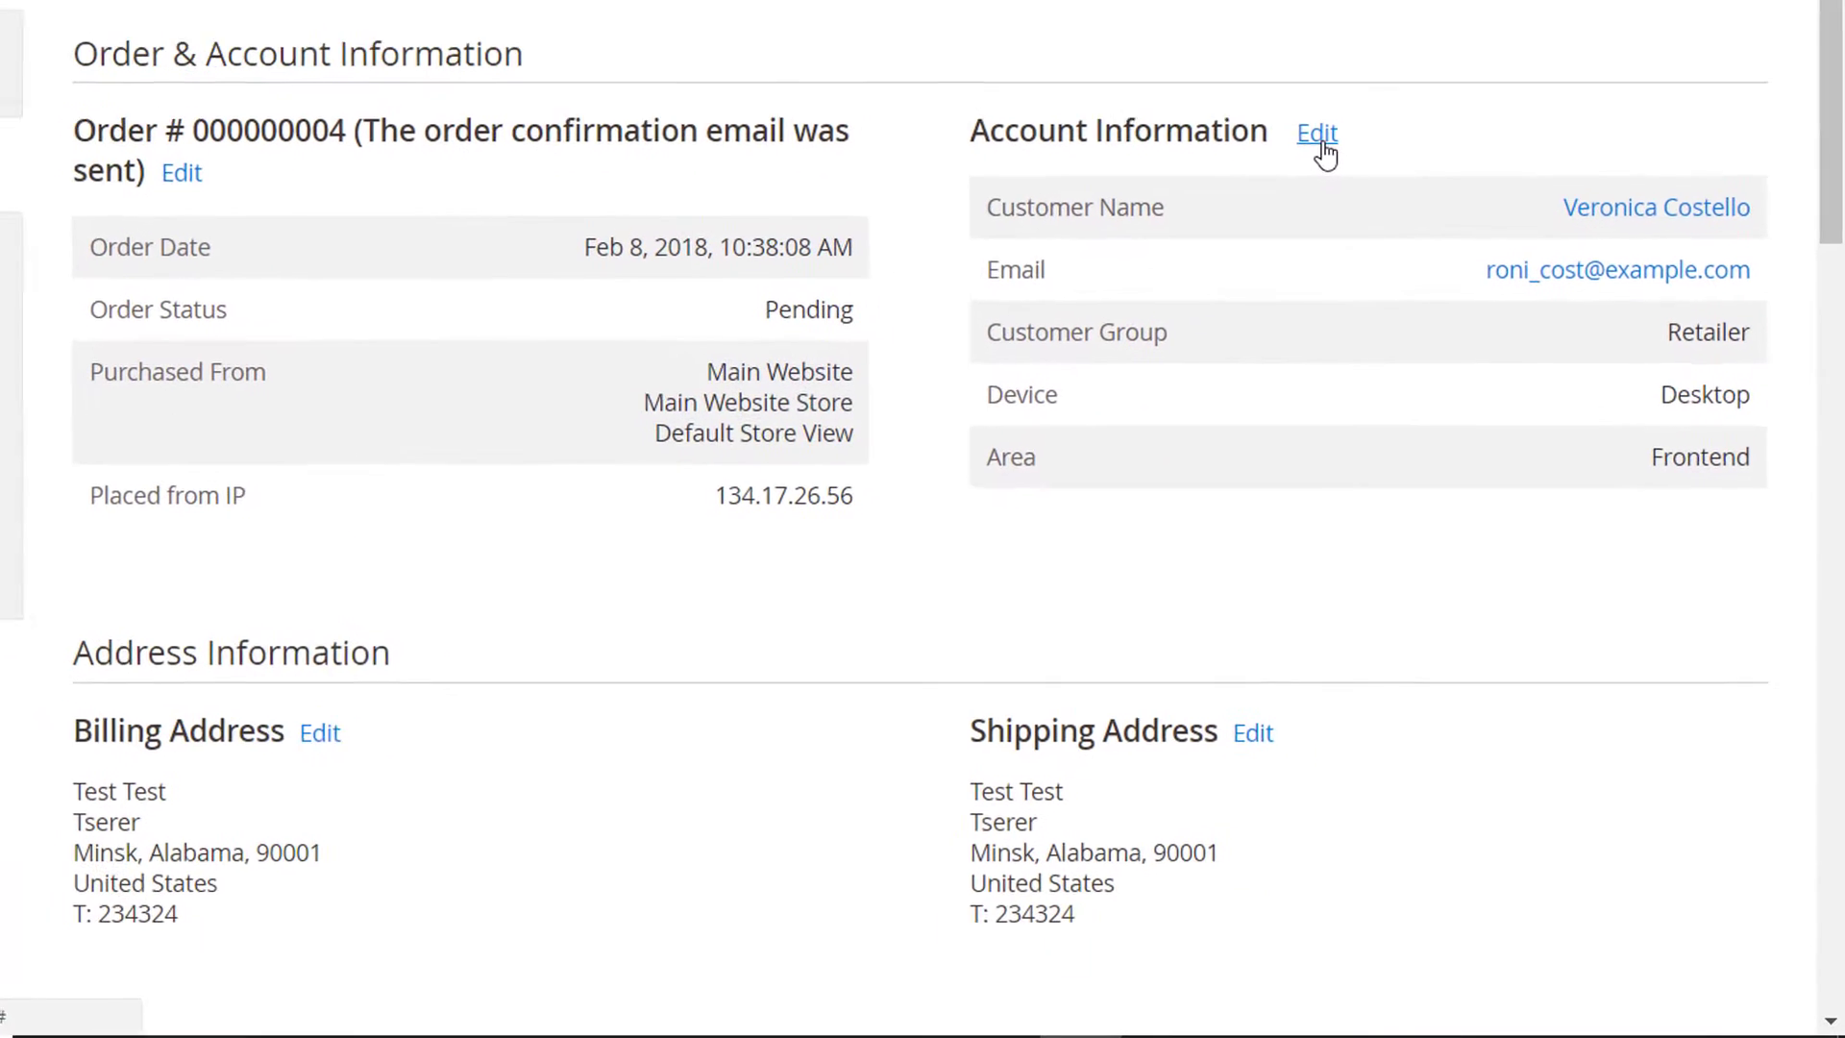
# Link order 000000004 to an existing registered customer with customer group Wholesale and submit.
pyautogui.click(1311, 130)
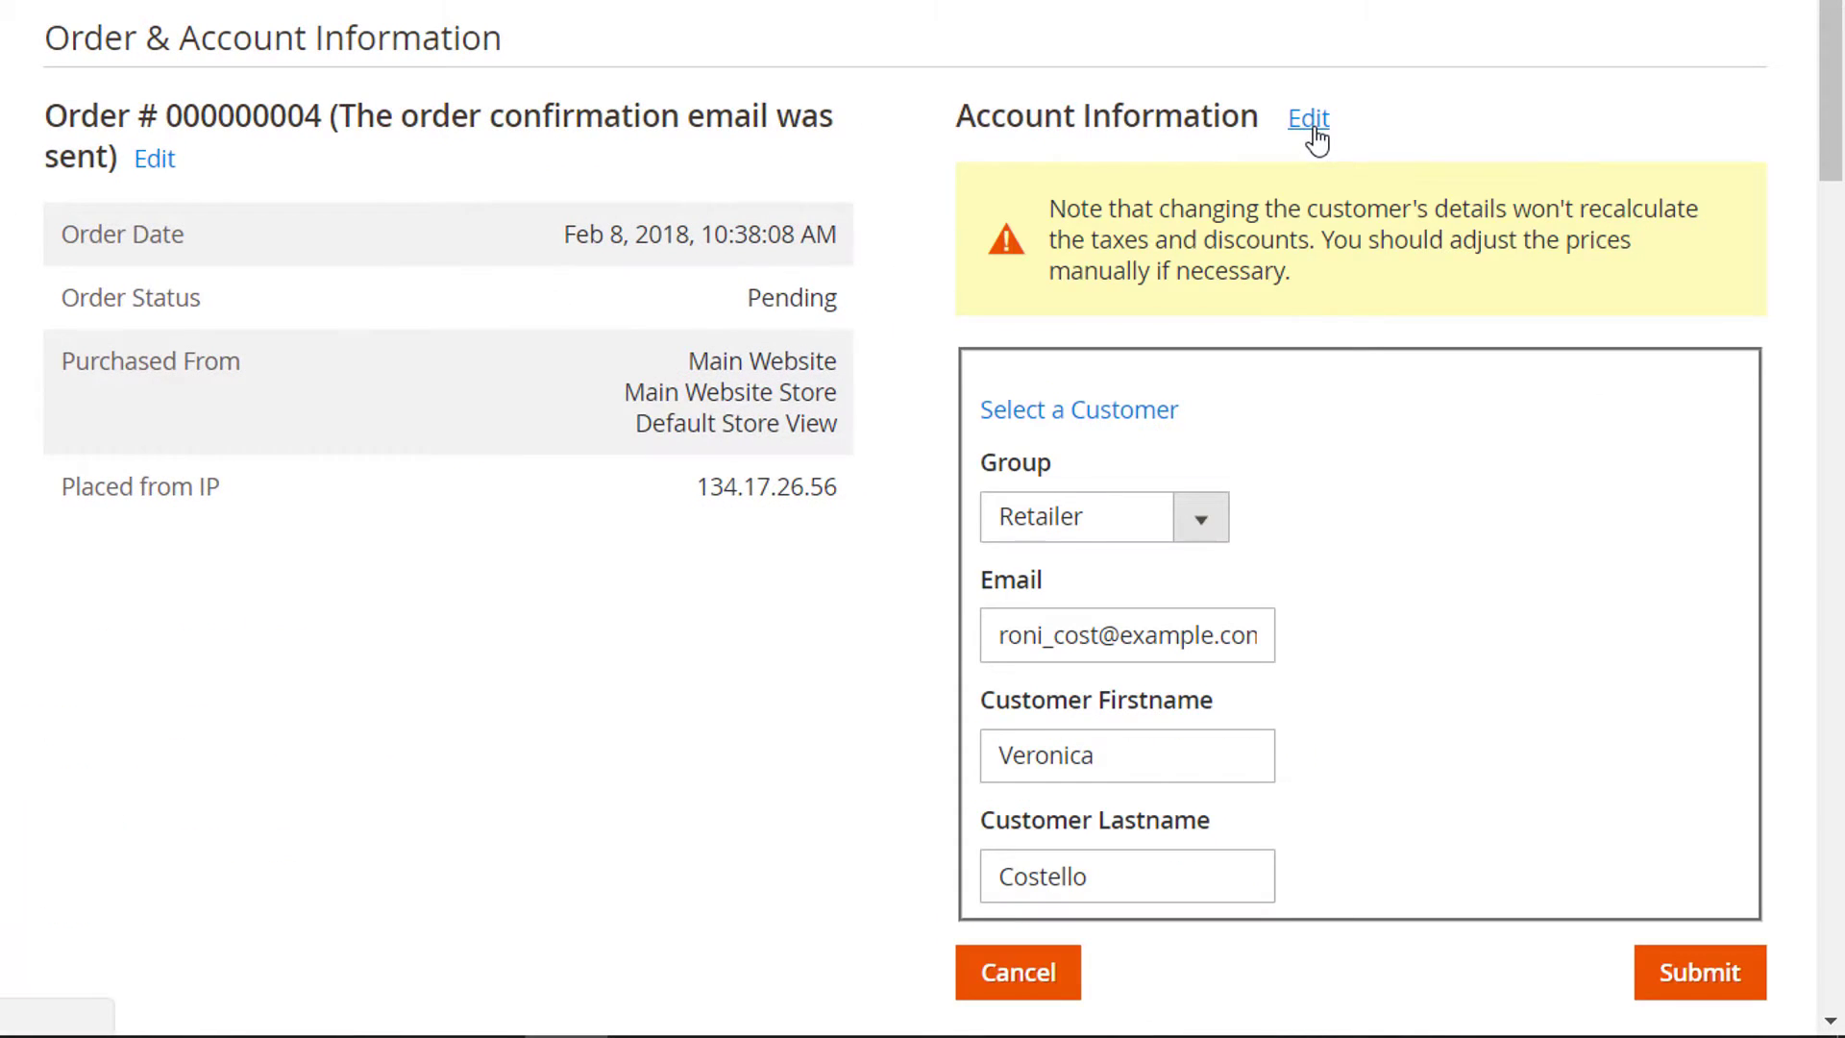
pyautogui.click(1122, 424)
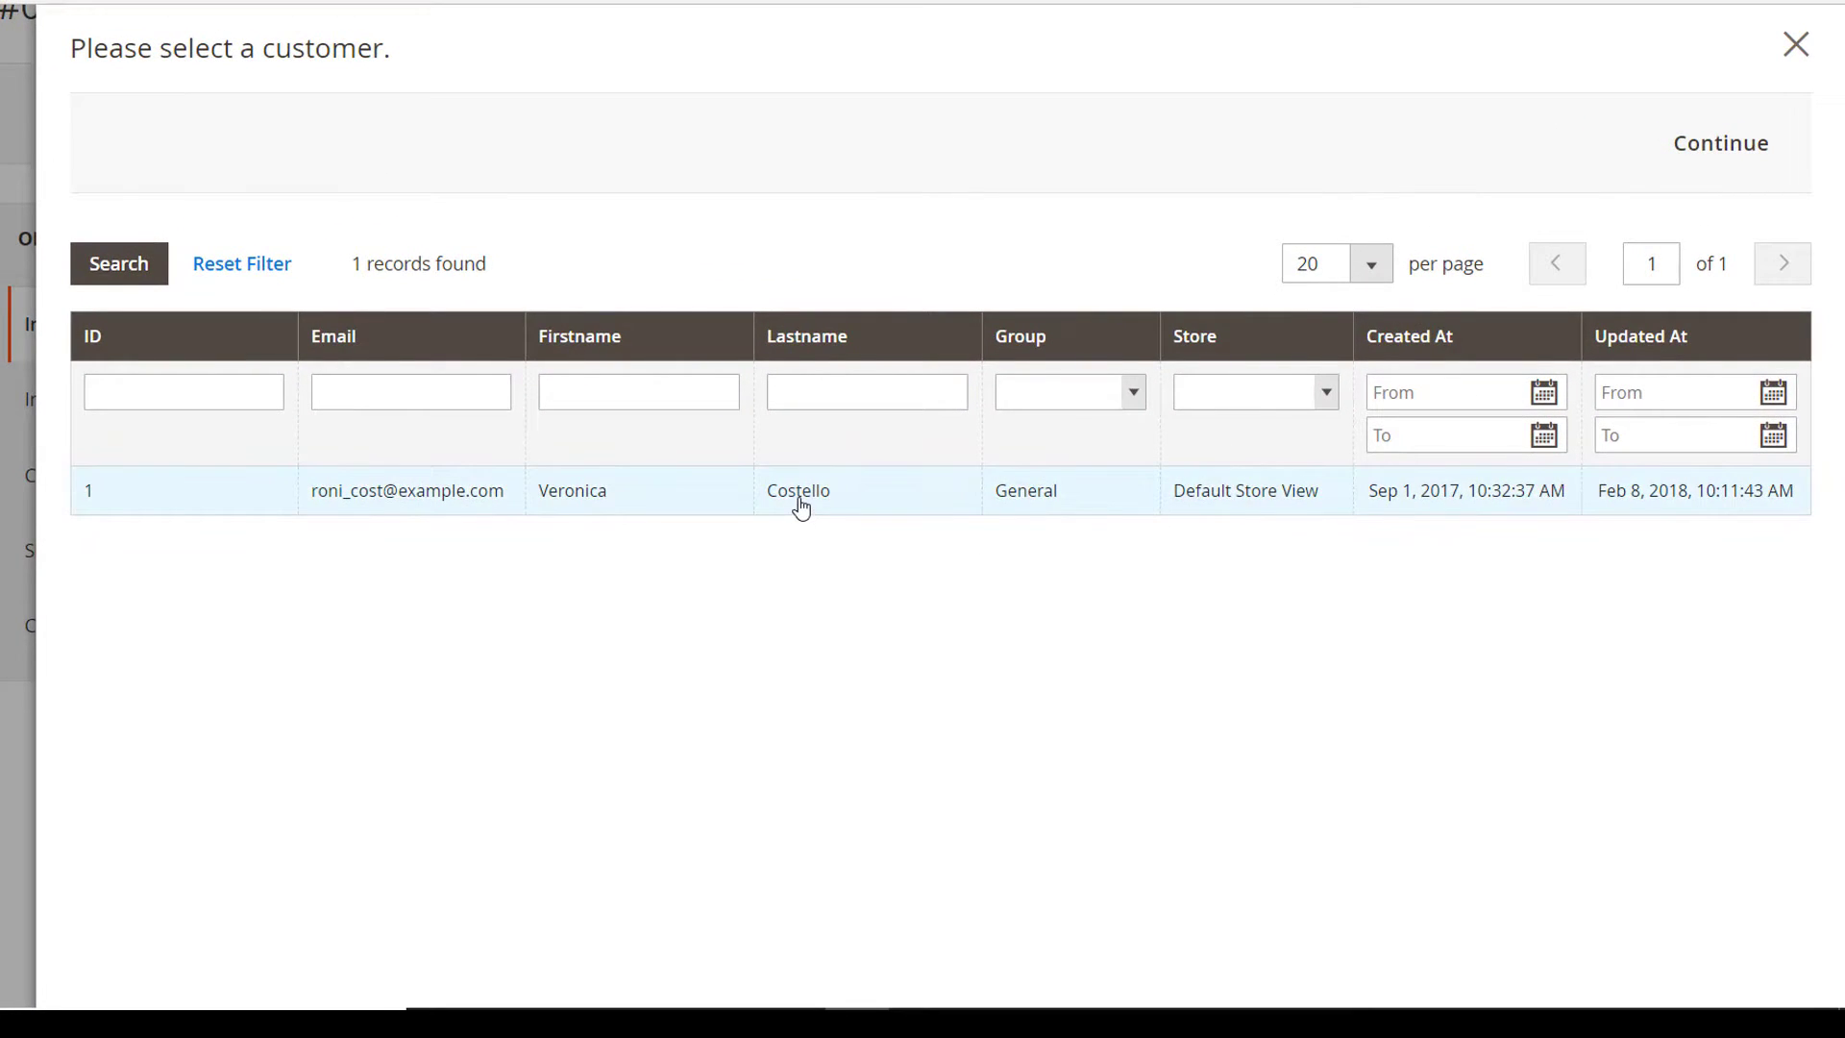
pyautogui.click(799, 503)
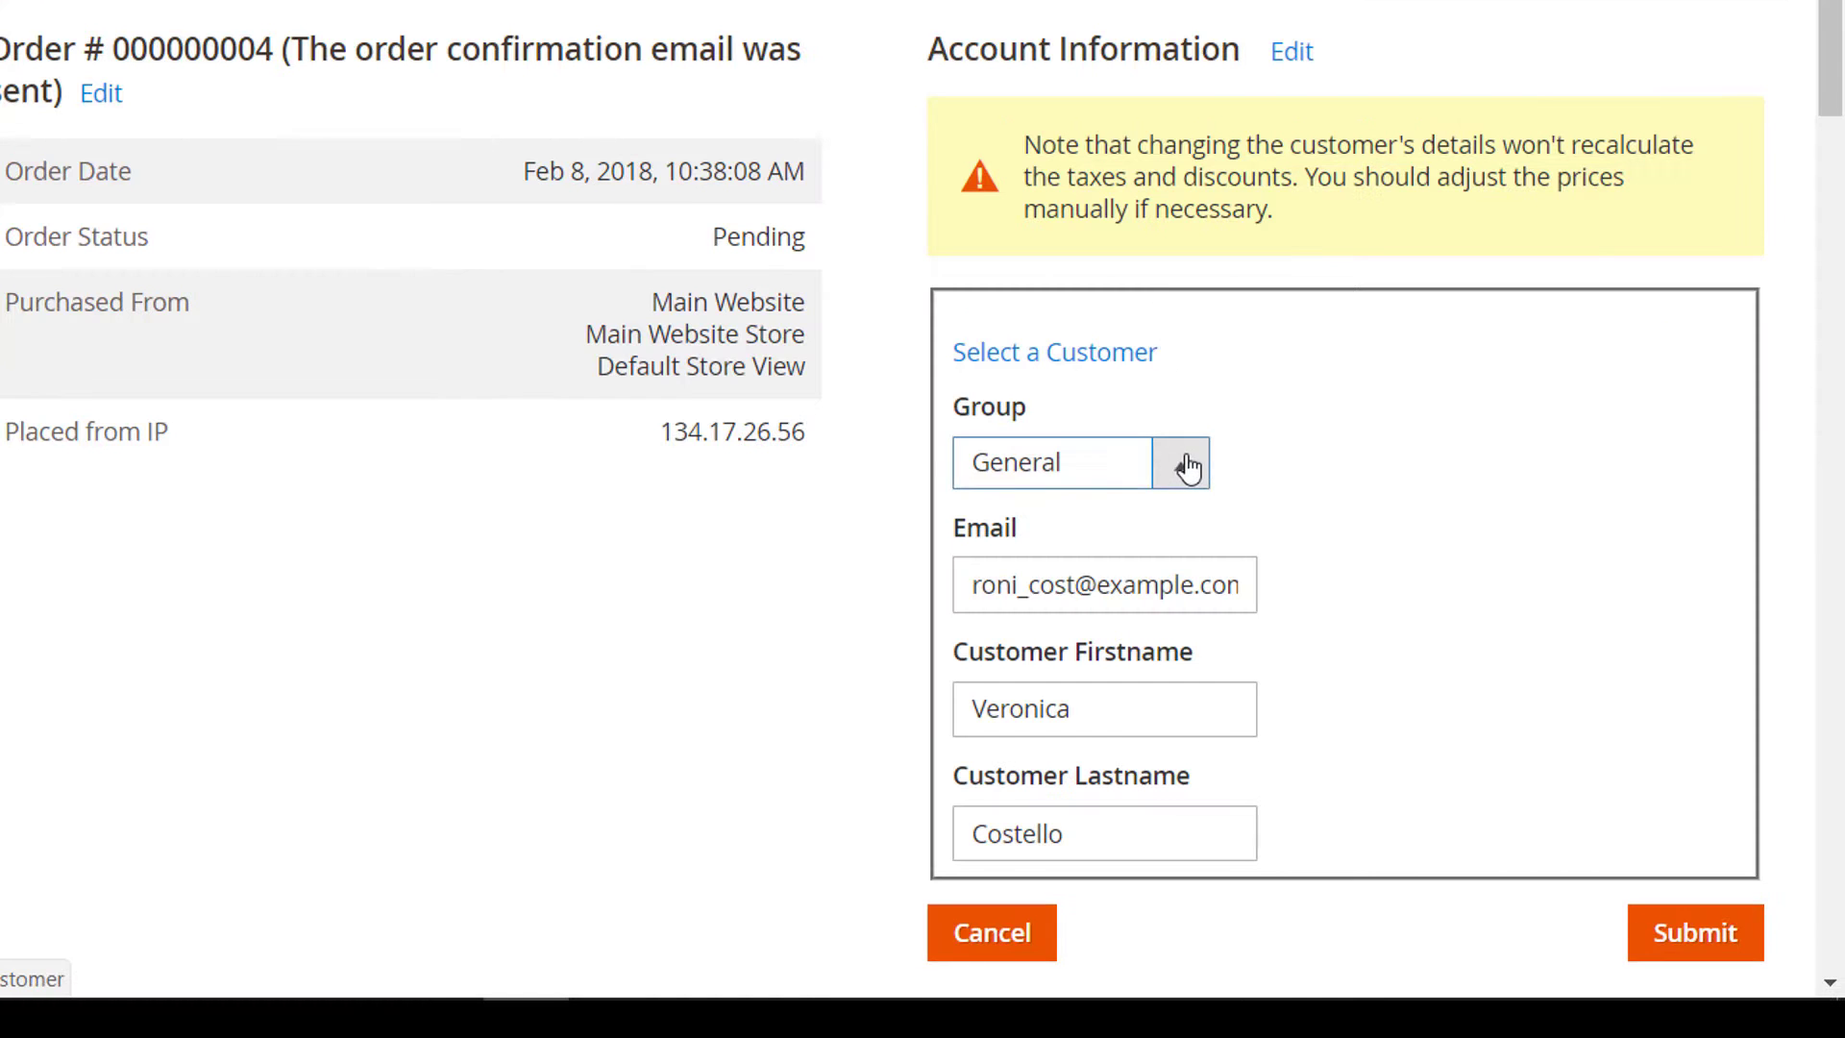
pyautogui.click(1189, 466)
pyautogui.click(1148, 576)
pyautogui.click(1695, 932)
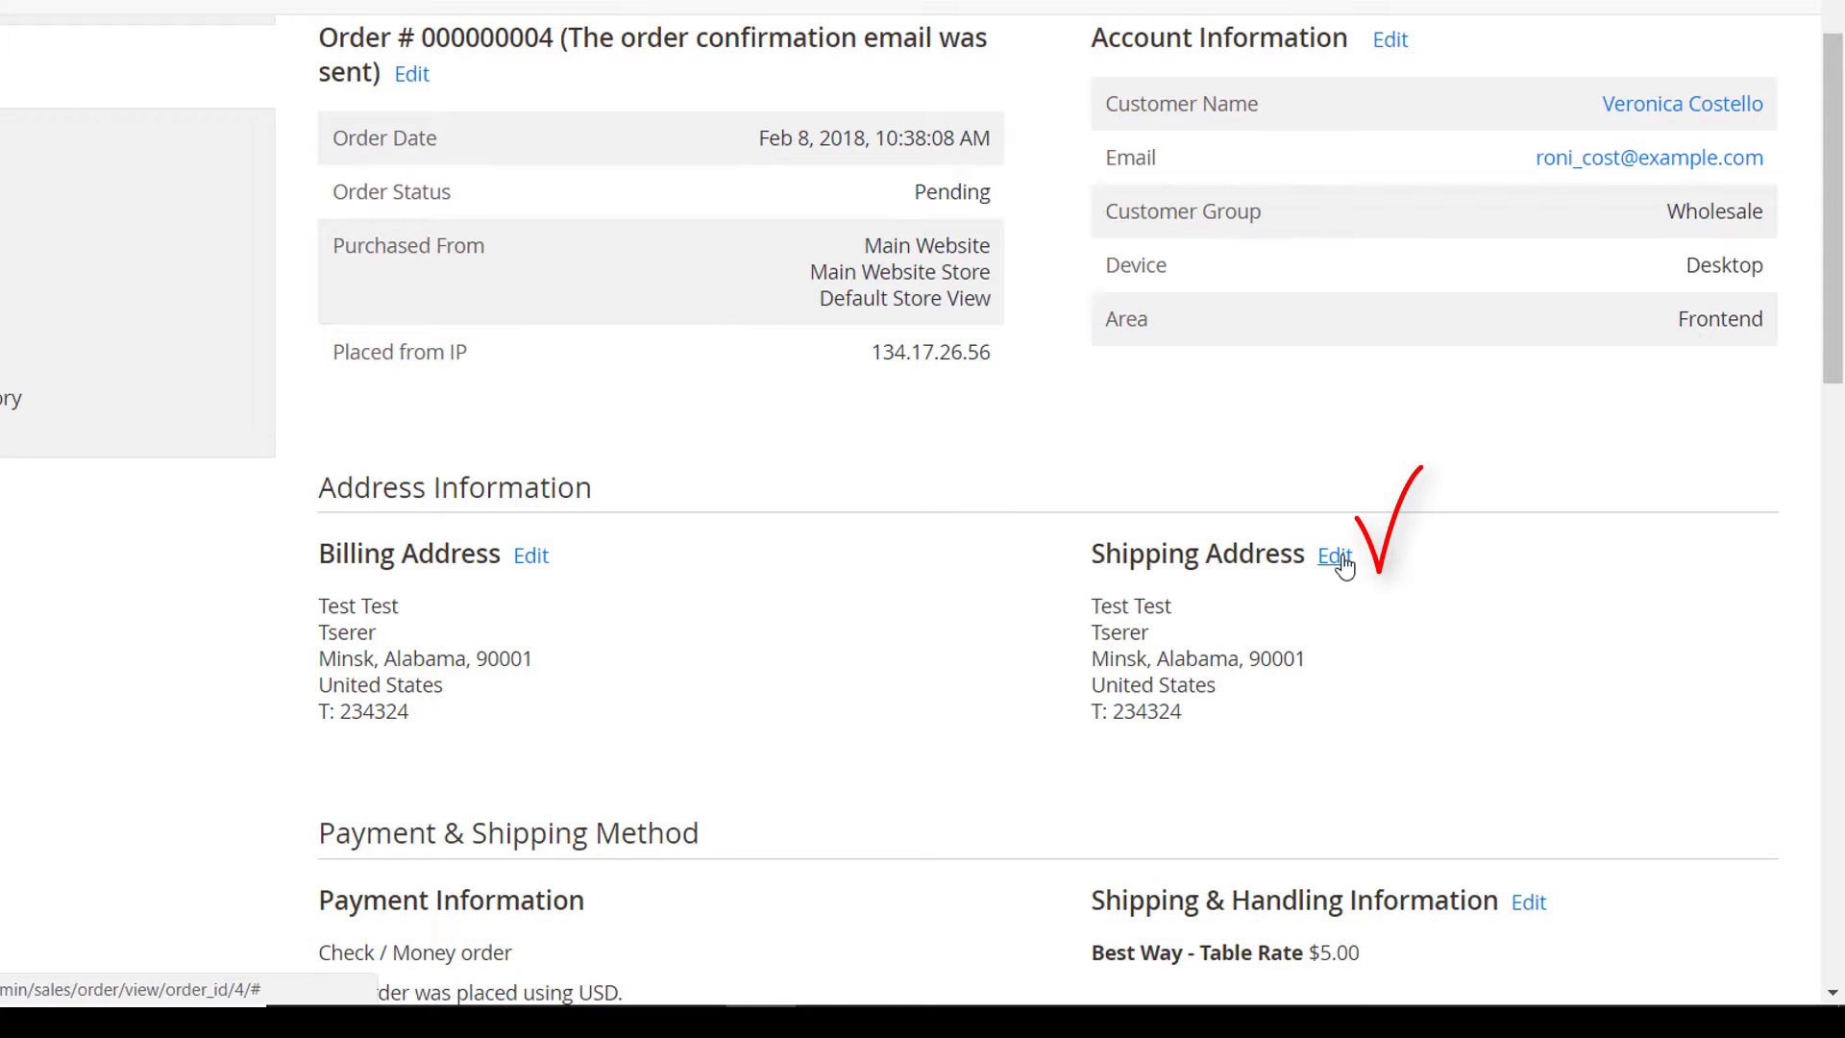
# Make the ordered items editable and pick Erika Running Short from the product catalogue.
pyautogui.scroll(-5, 1343, 565)
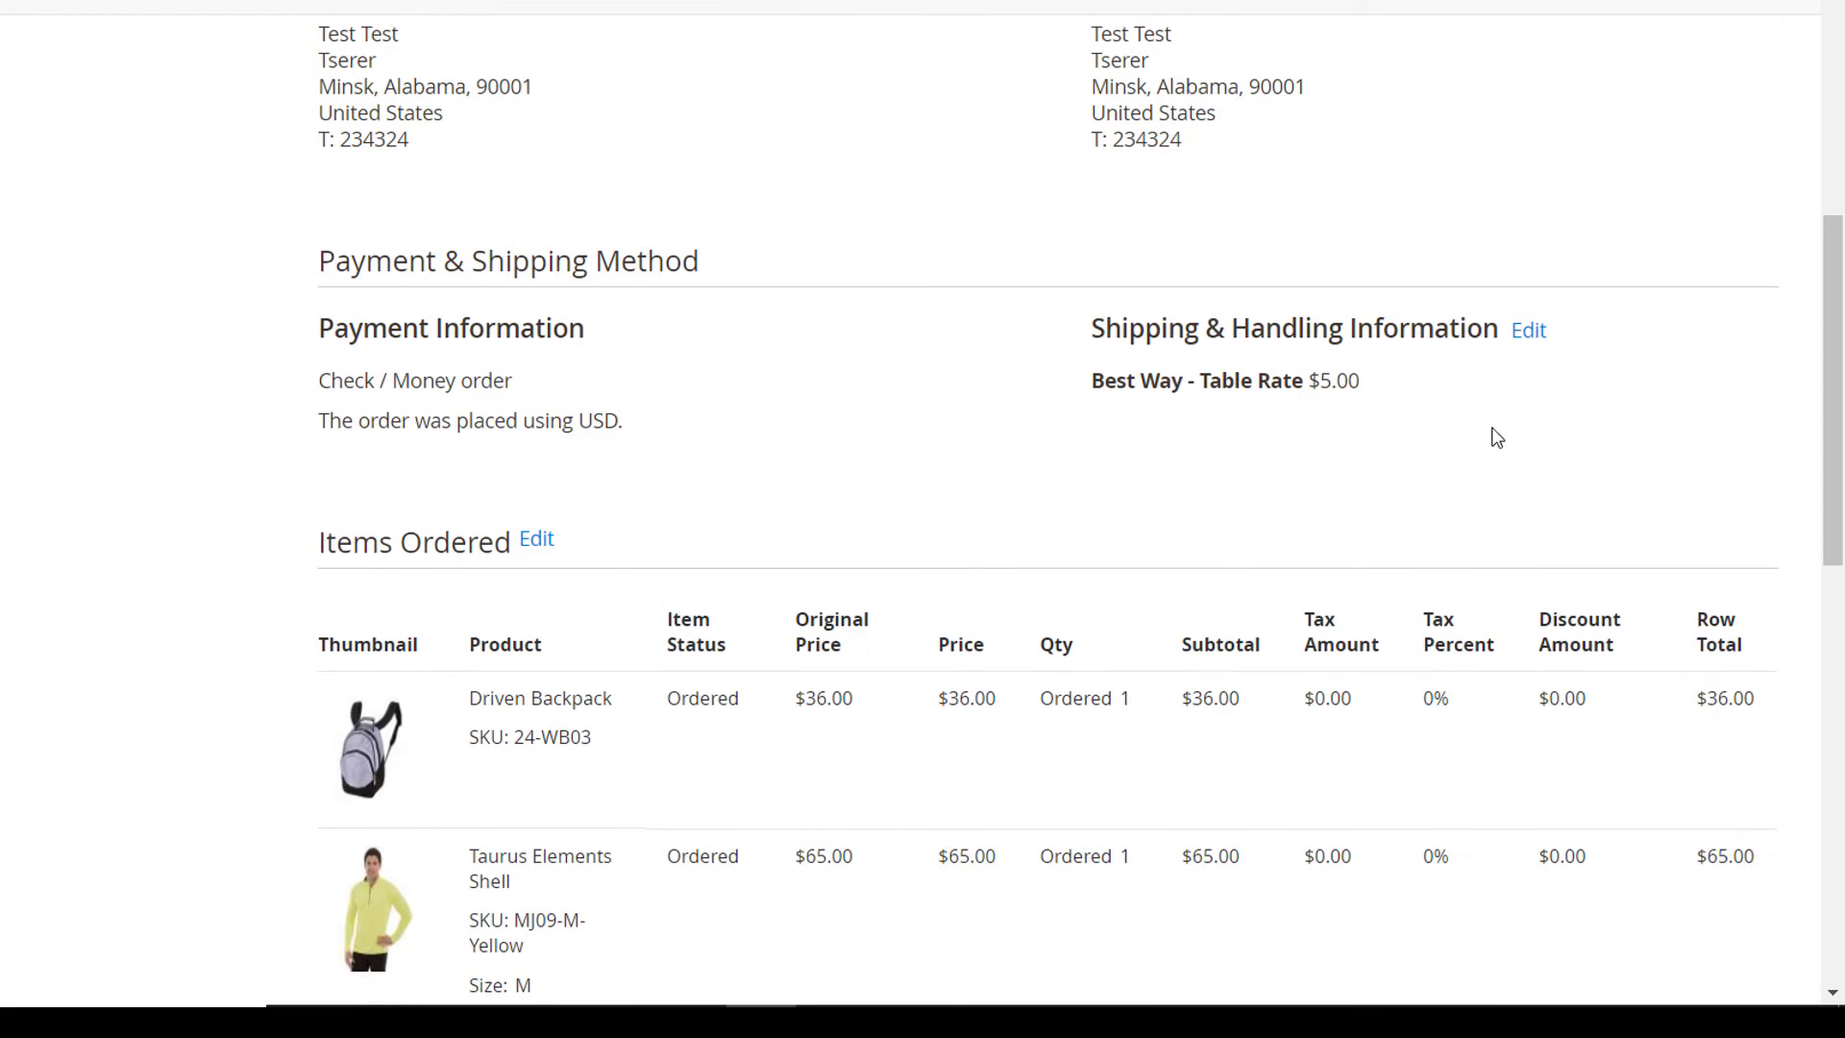
pyautogui.click(536, 540)
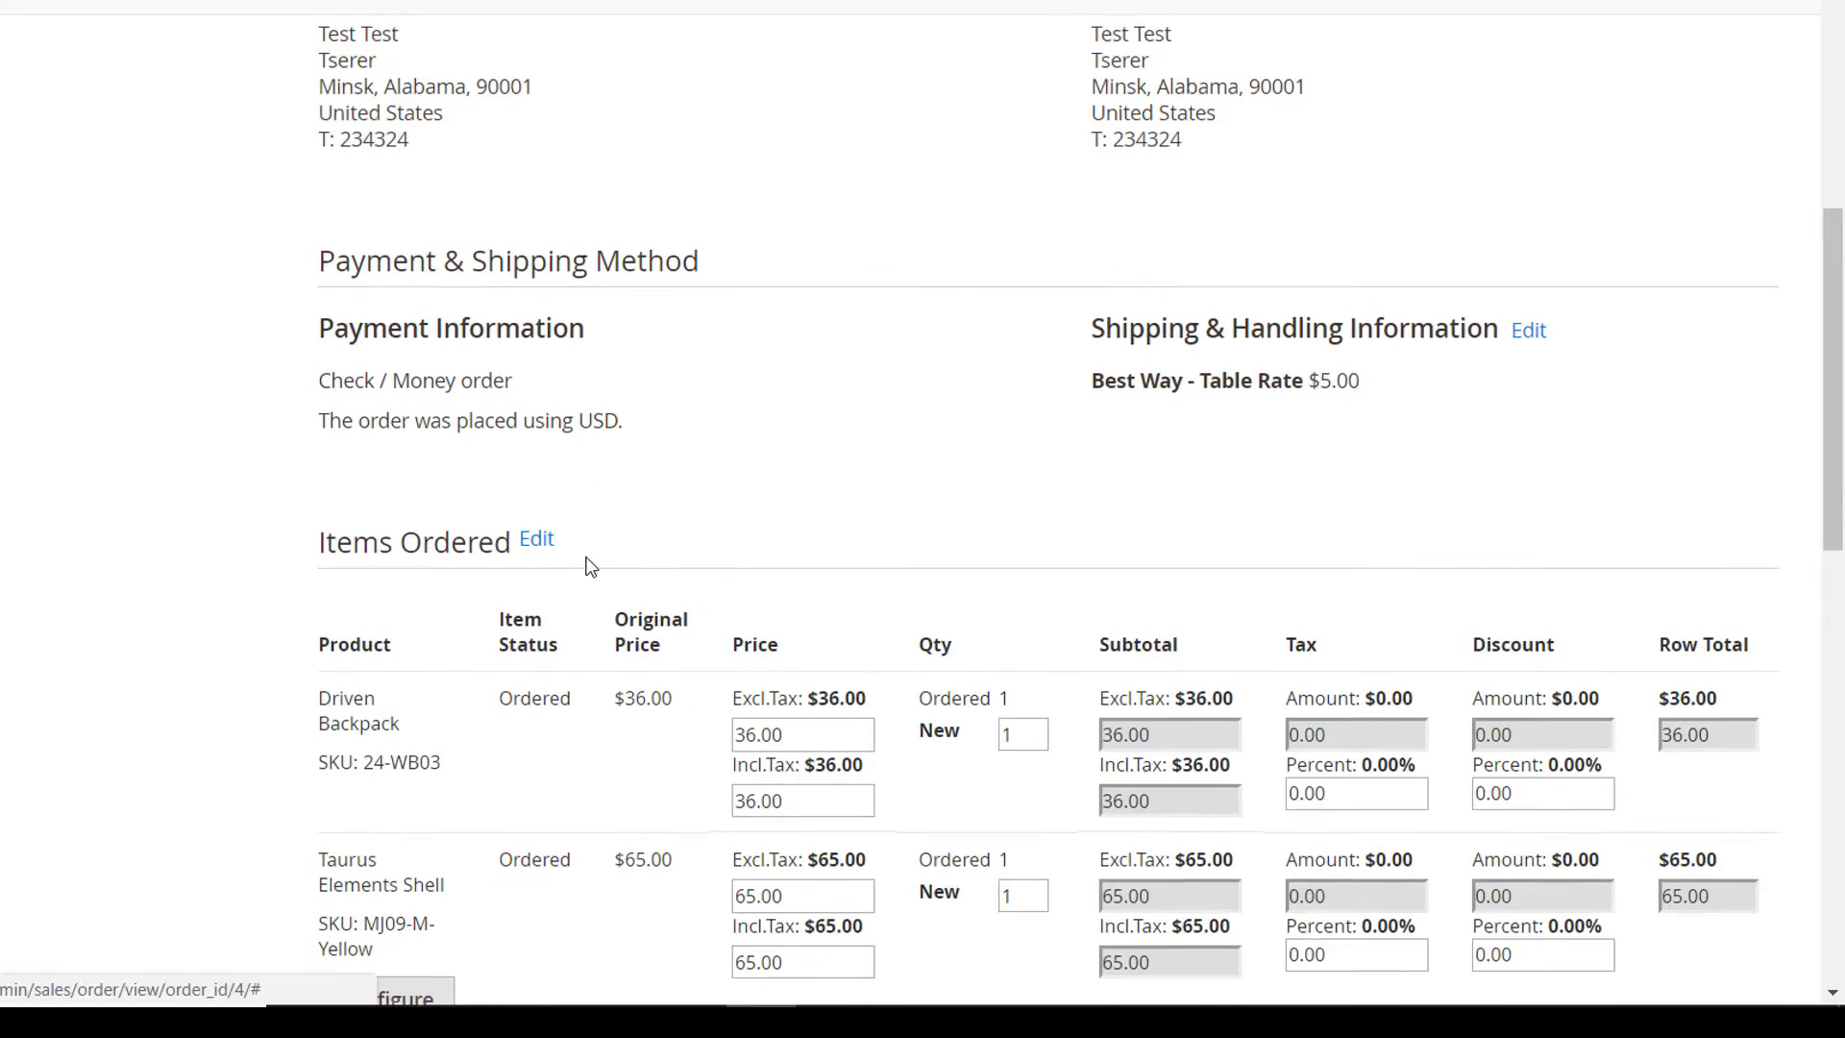
pyautogui.scroll(-3, 591, 567)
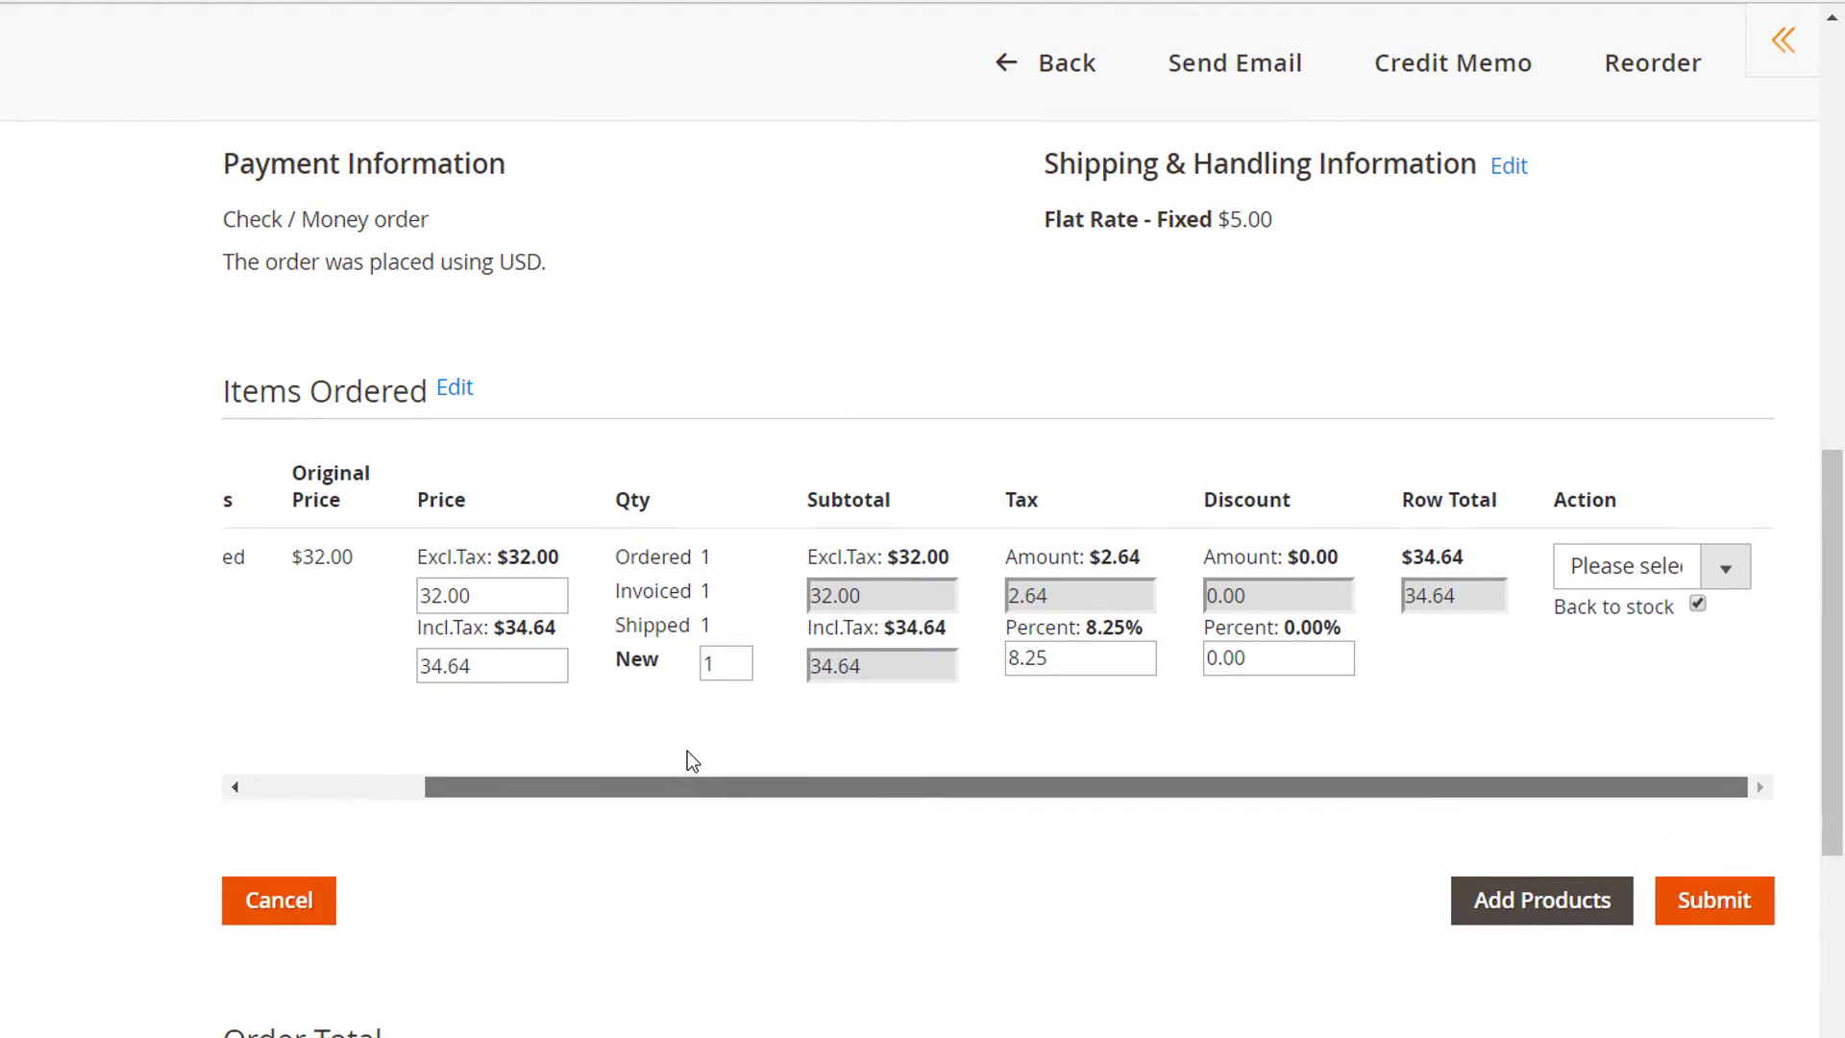
pyautogui.click(1549, 920)
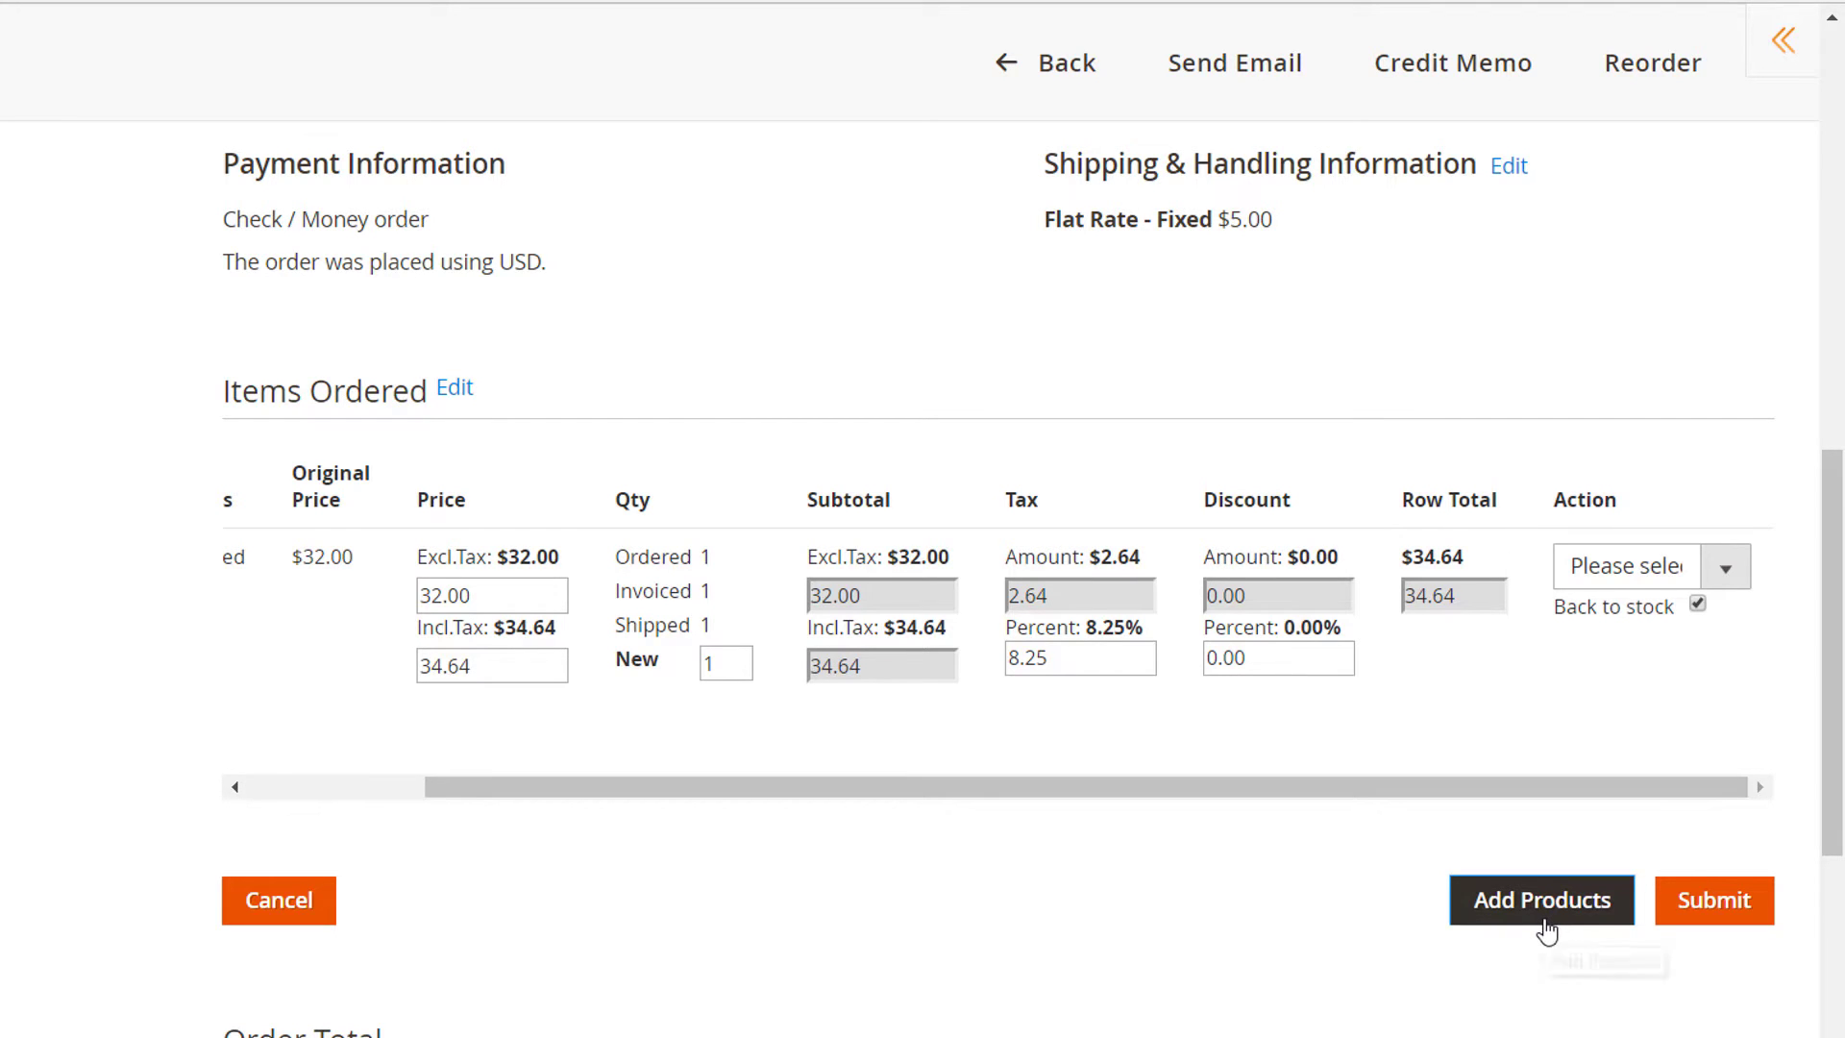
pyautogui.click(1547, 922)
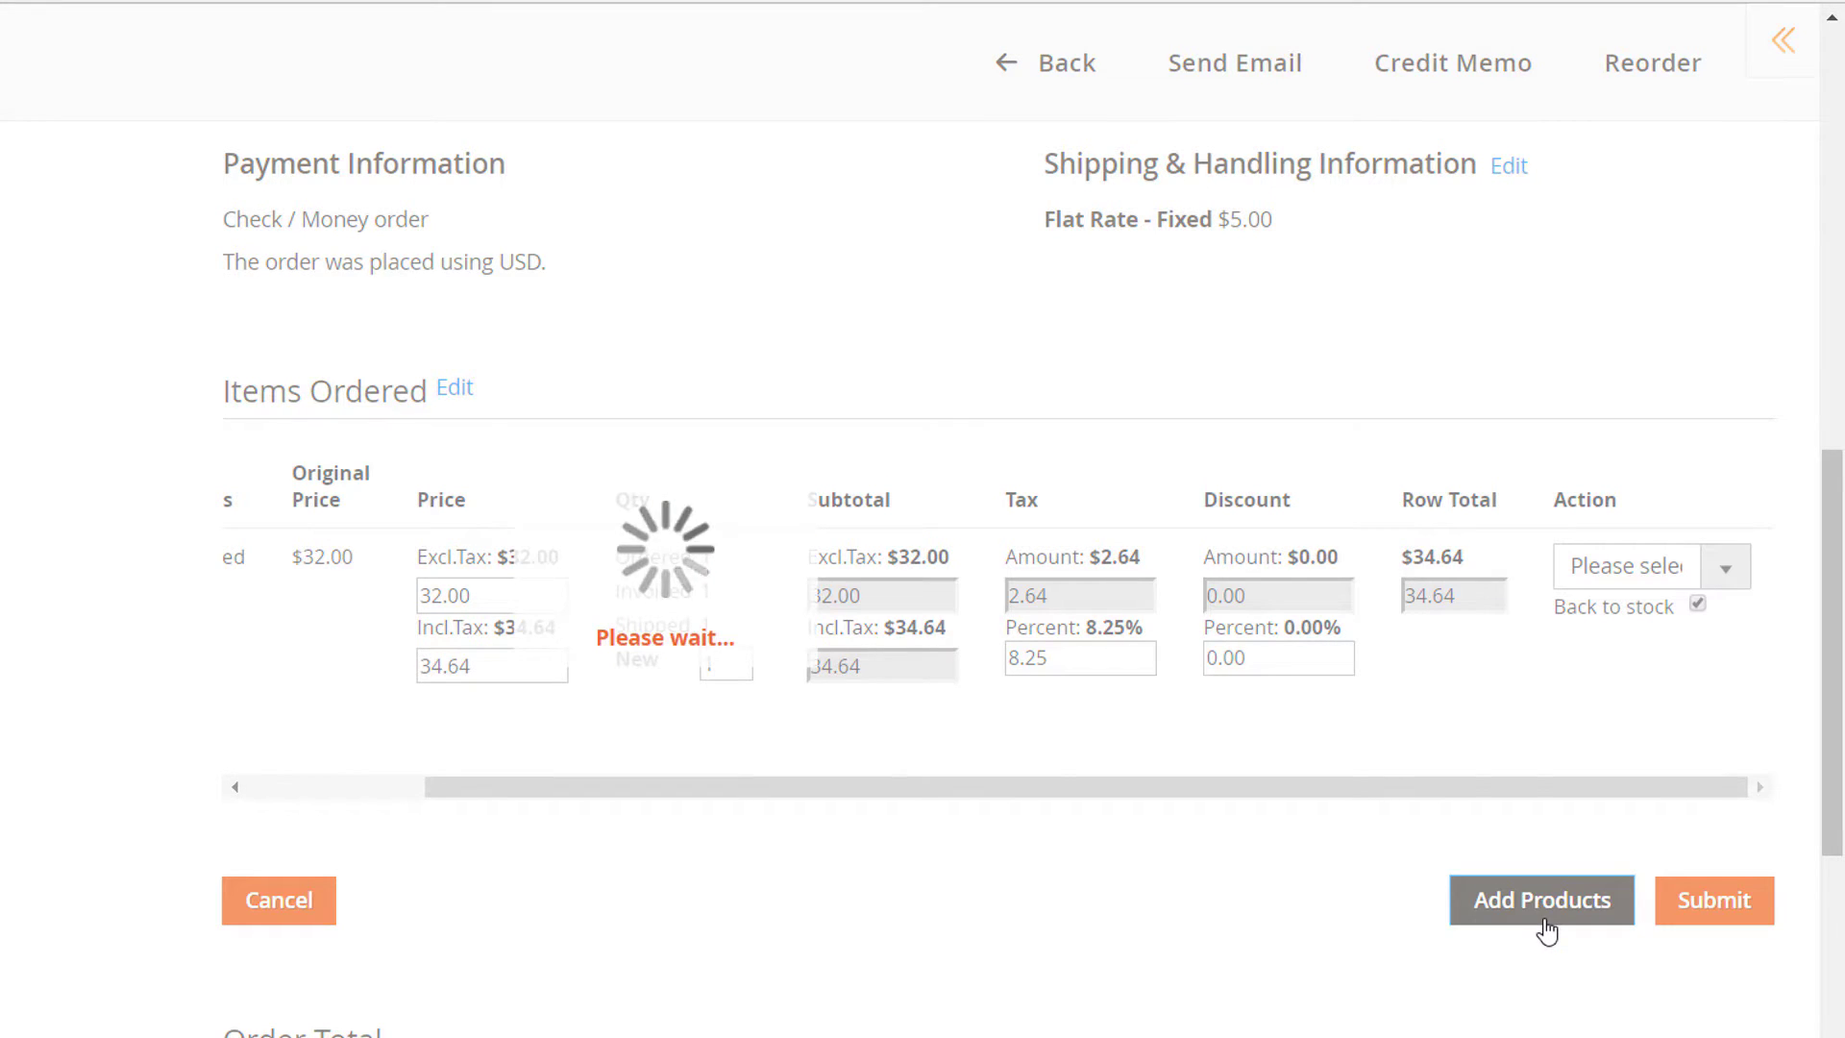
pyautogui.scroll(-6, 752, 485)
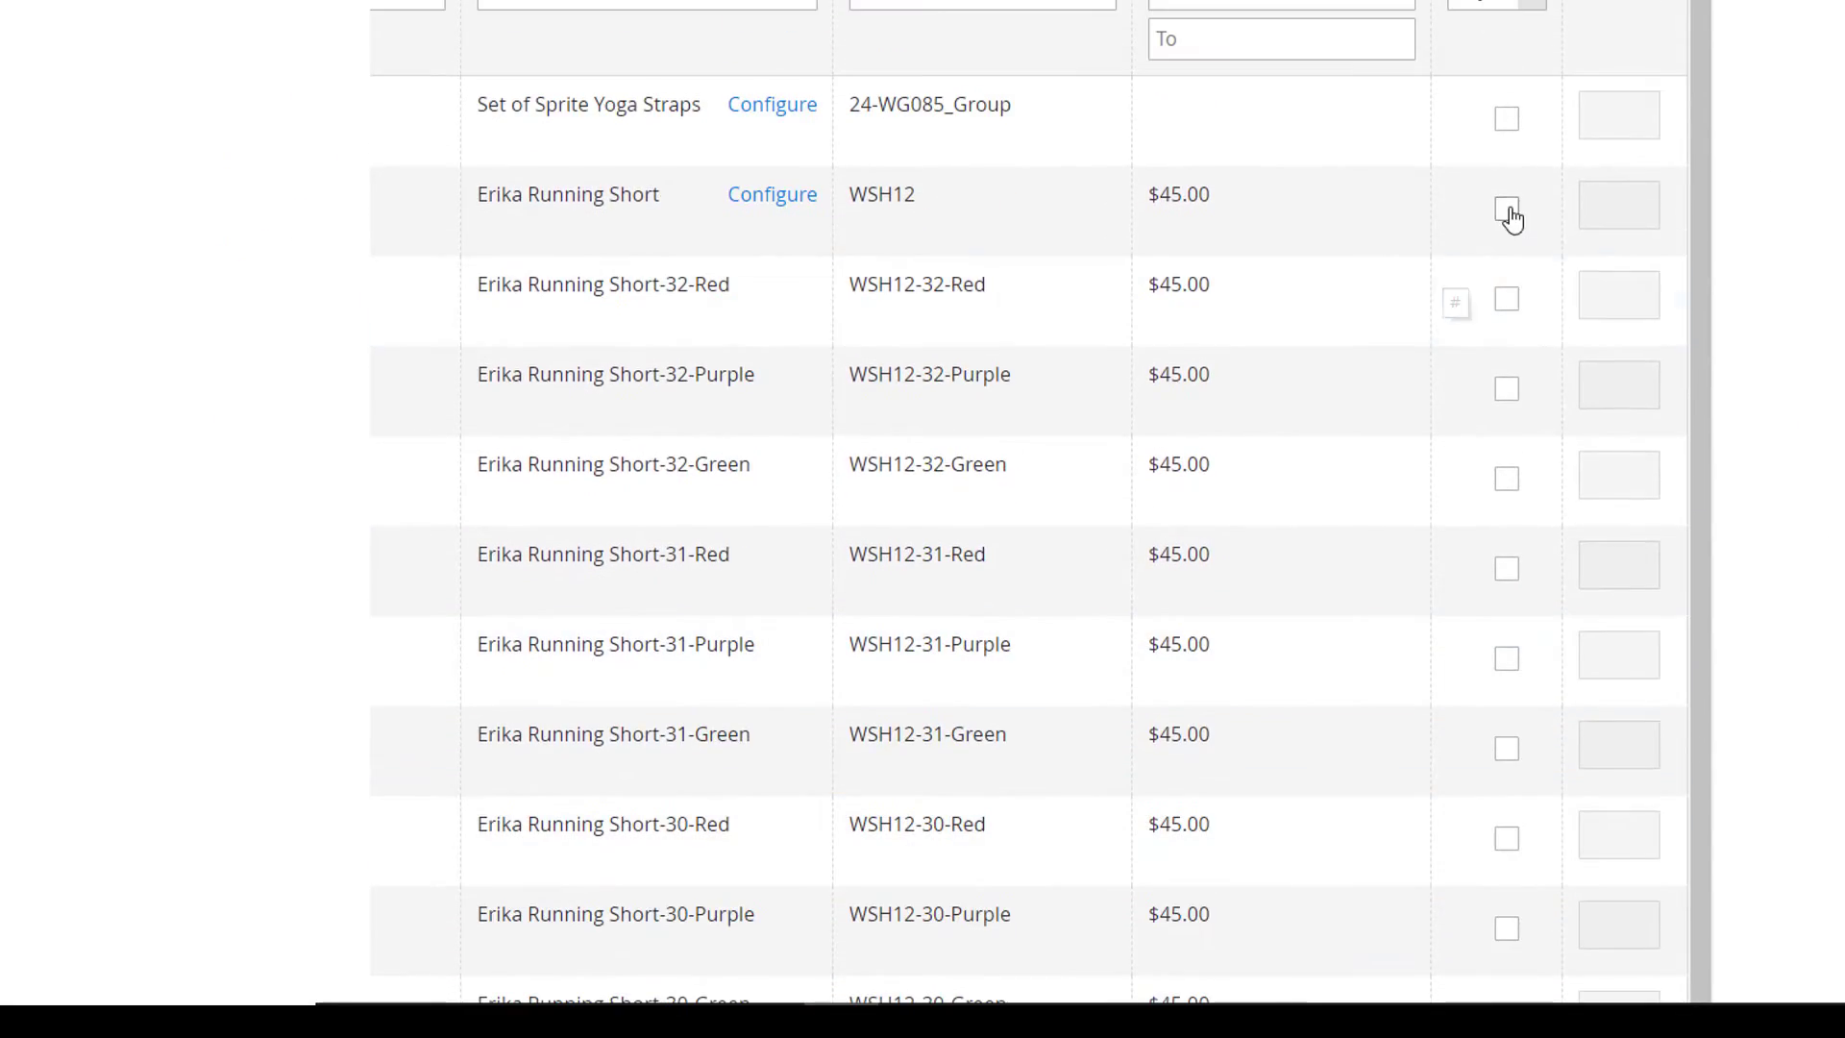
pyautogui.click(1506, 210)
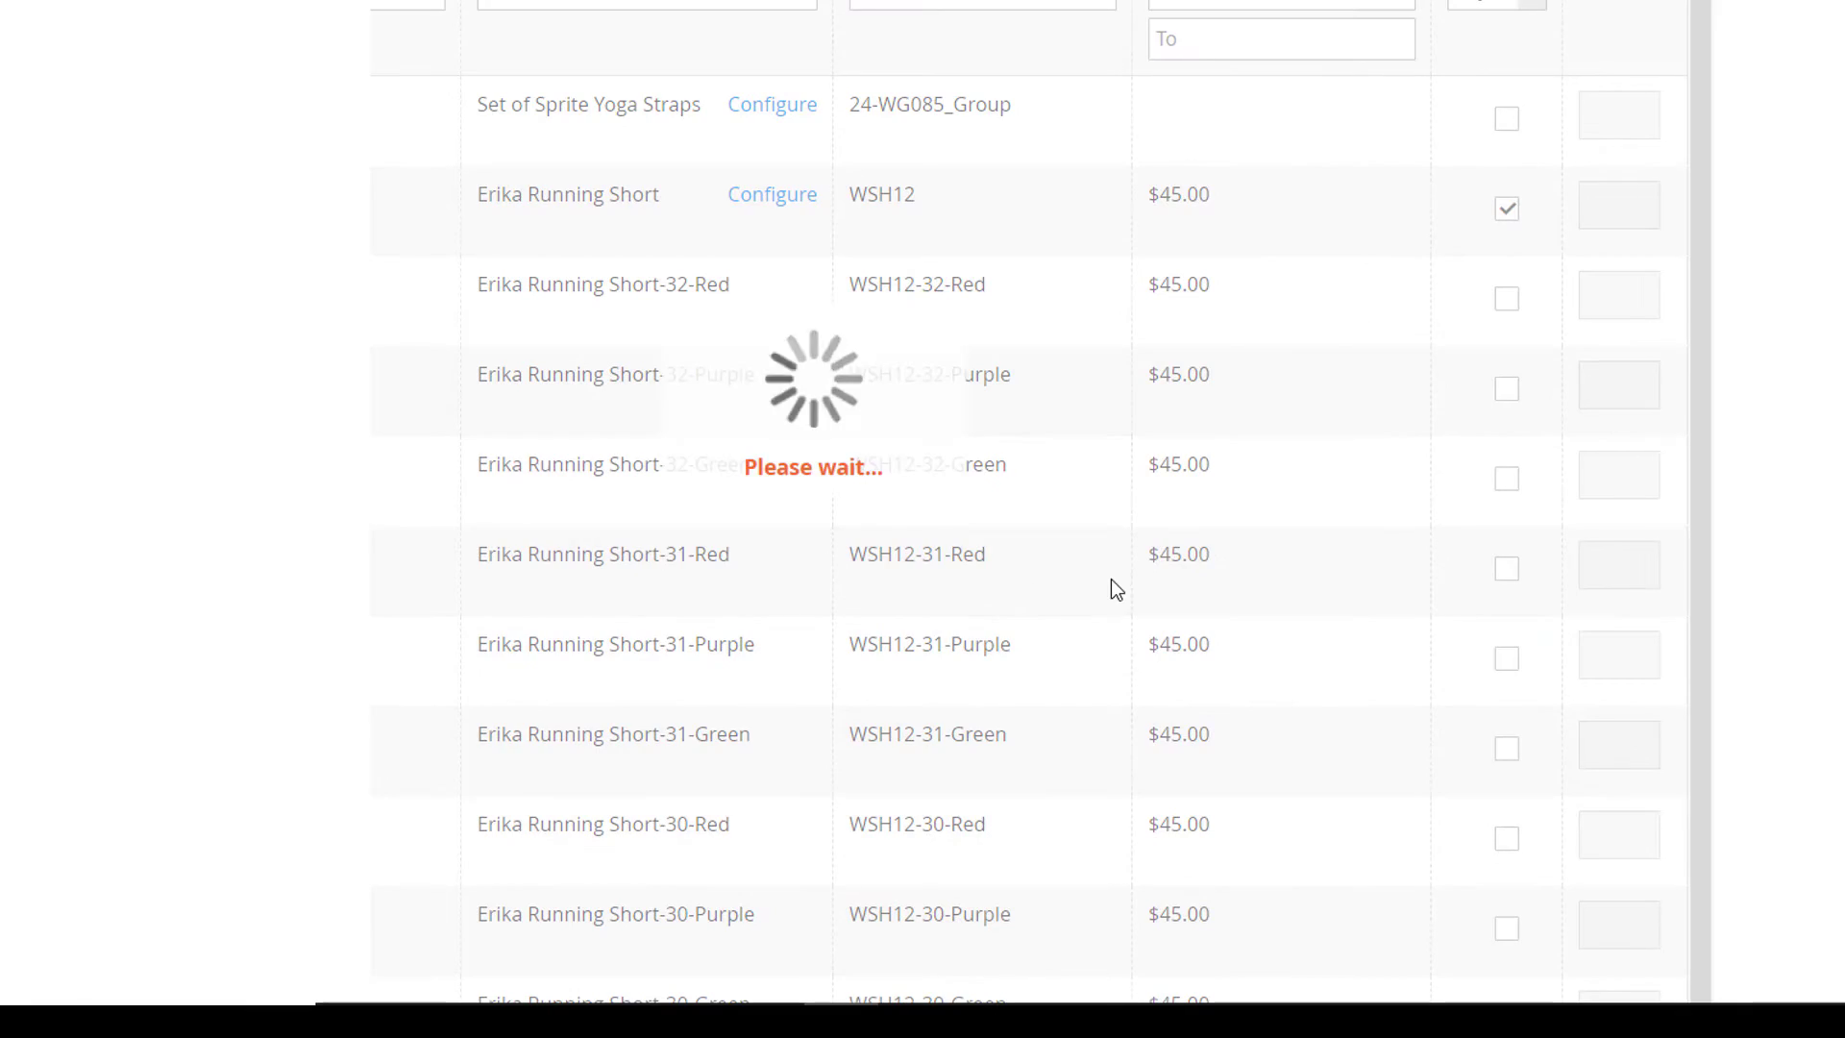
# Configure Erika Running Short as size 28, colour Green, and add it to the order.
pyautogui.click(176, 338)
pyautogui.click(140, 414)
pyautogui.click(523, 684)
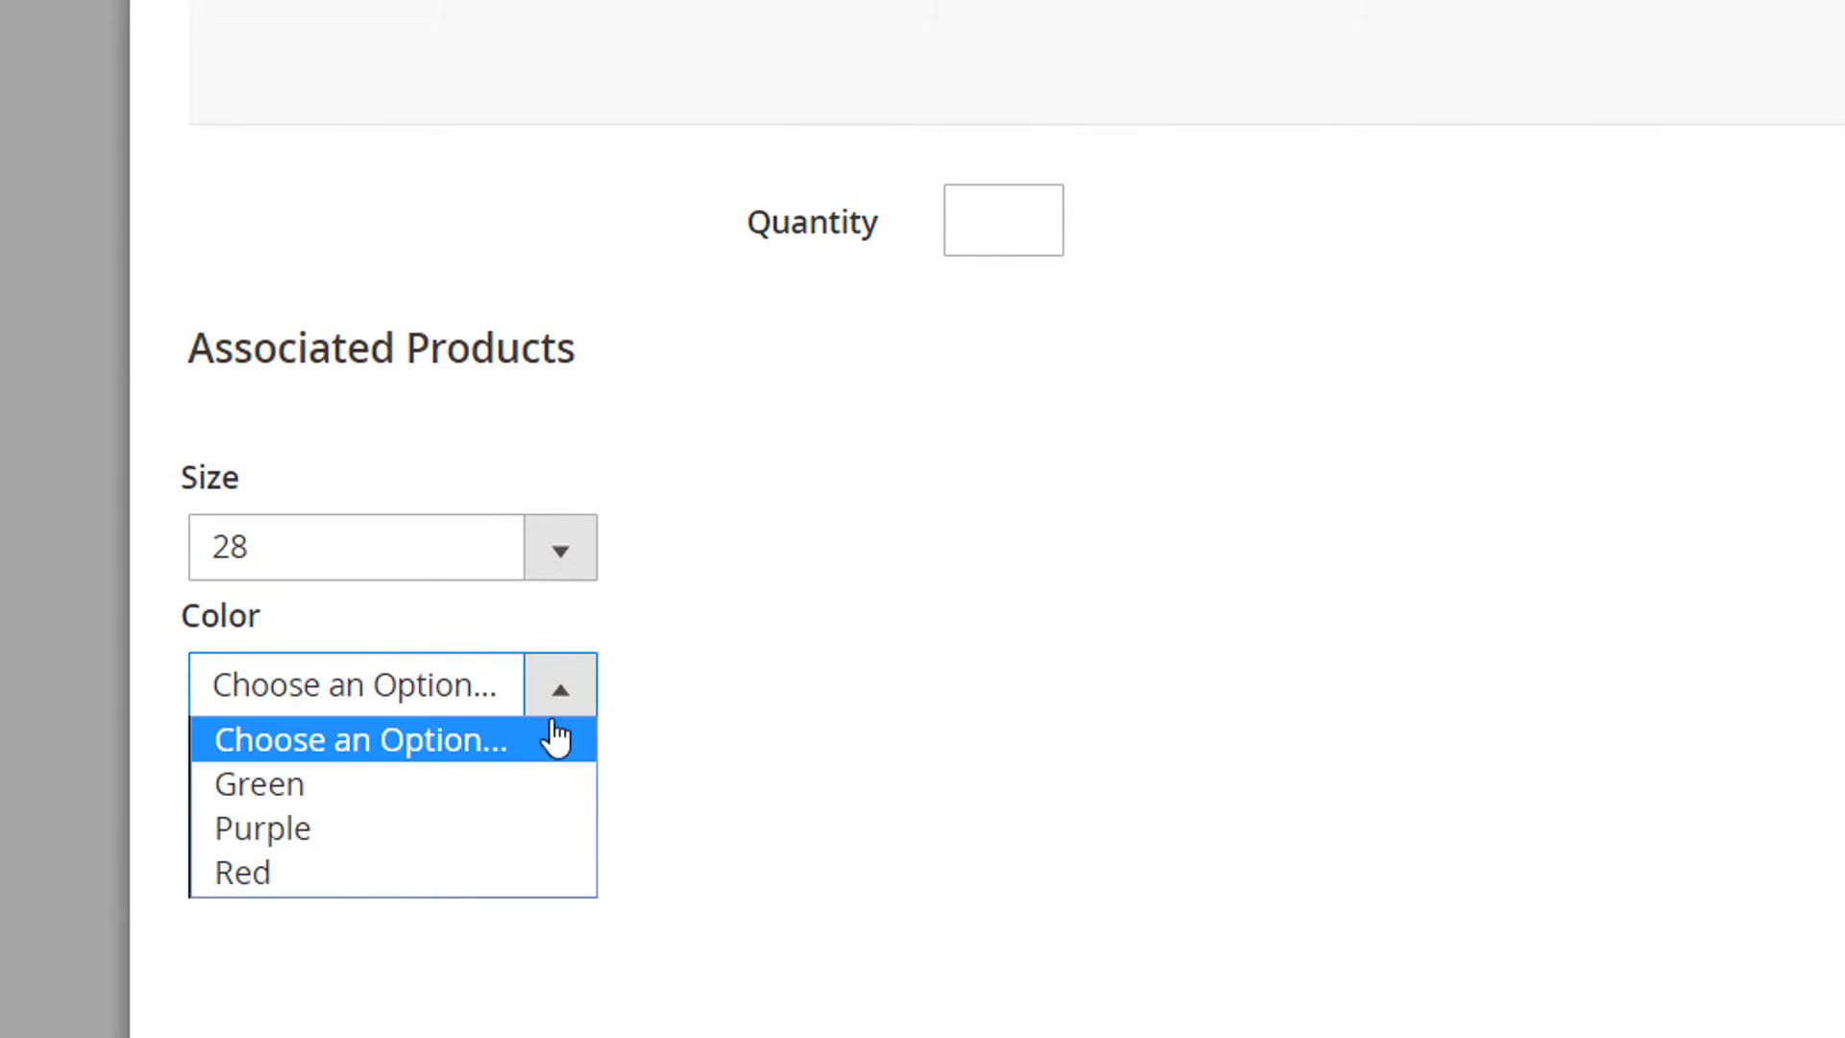
pyautogui.click(552, 780)
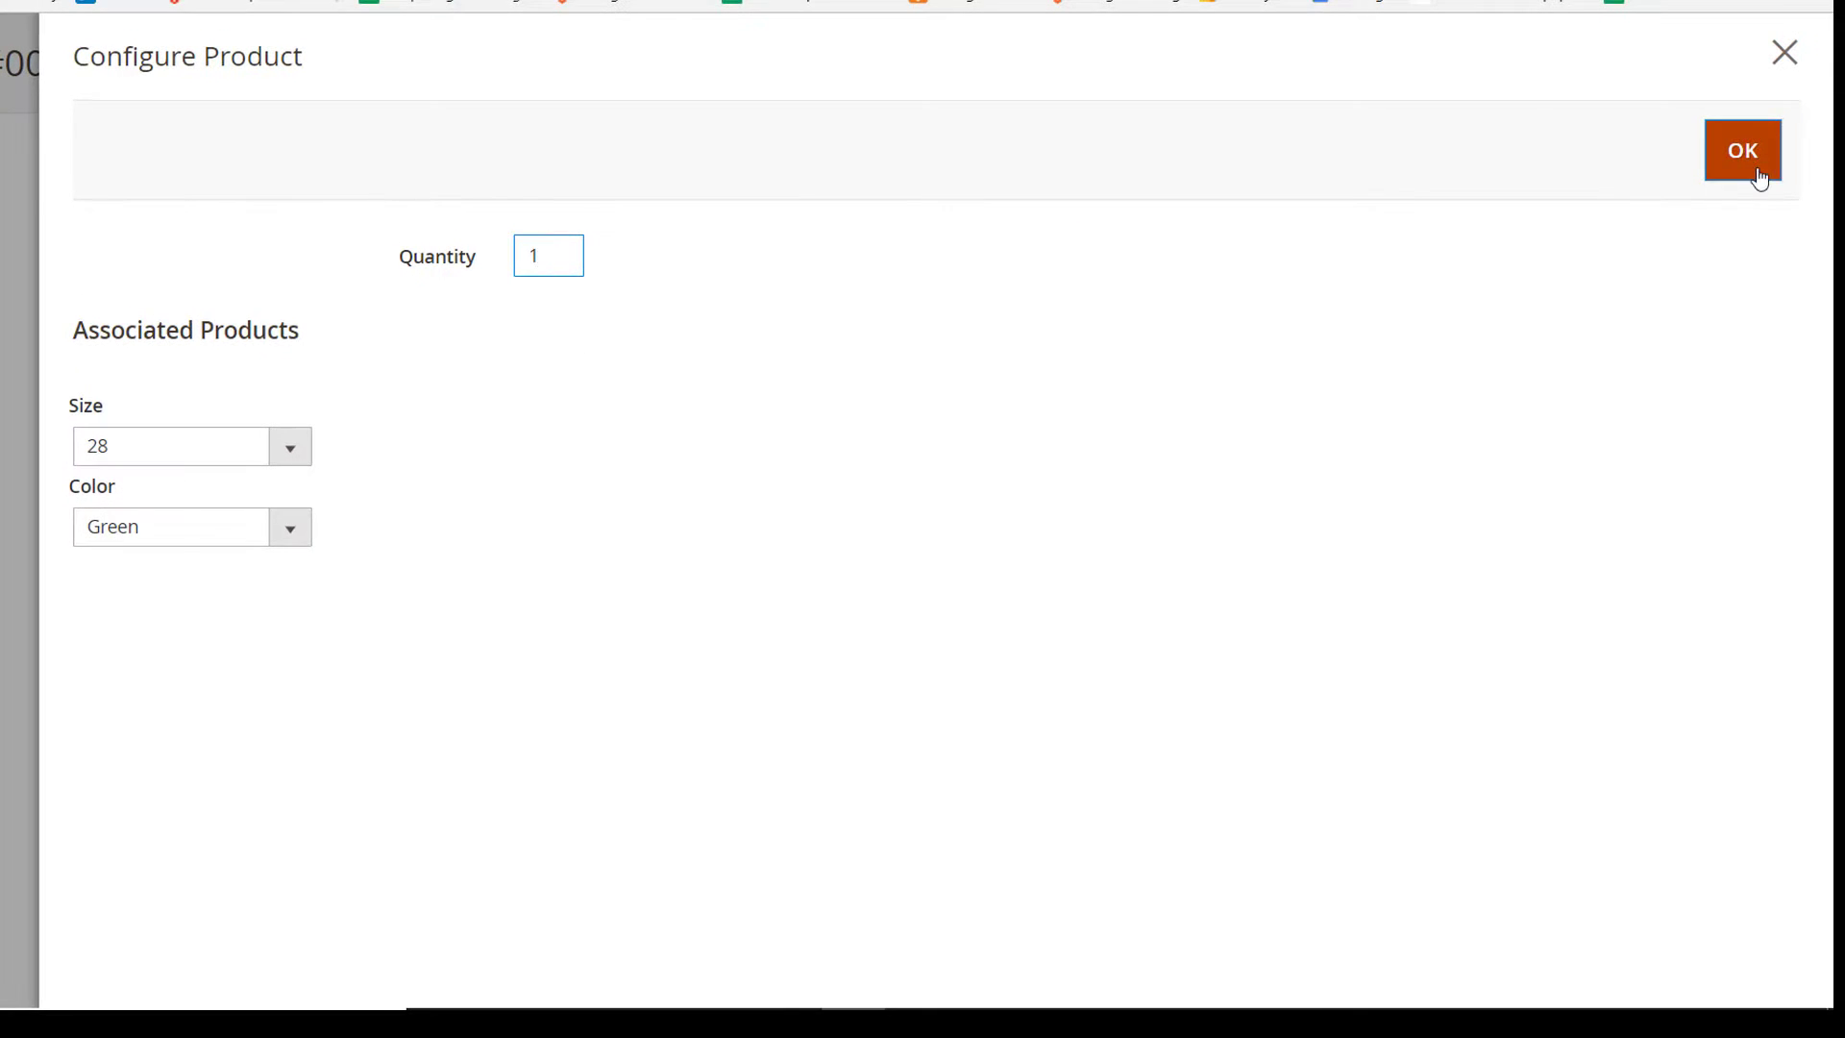
pyautogui.click(1758, 167)
pyautogui.scroll(-15, 1670, 246)
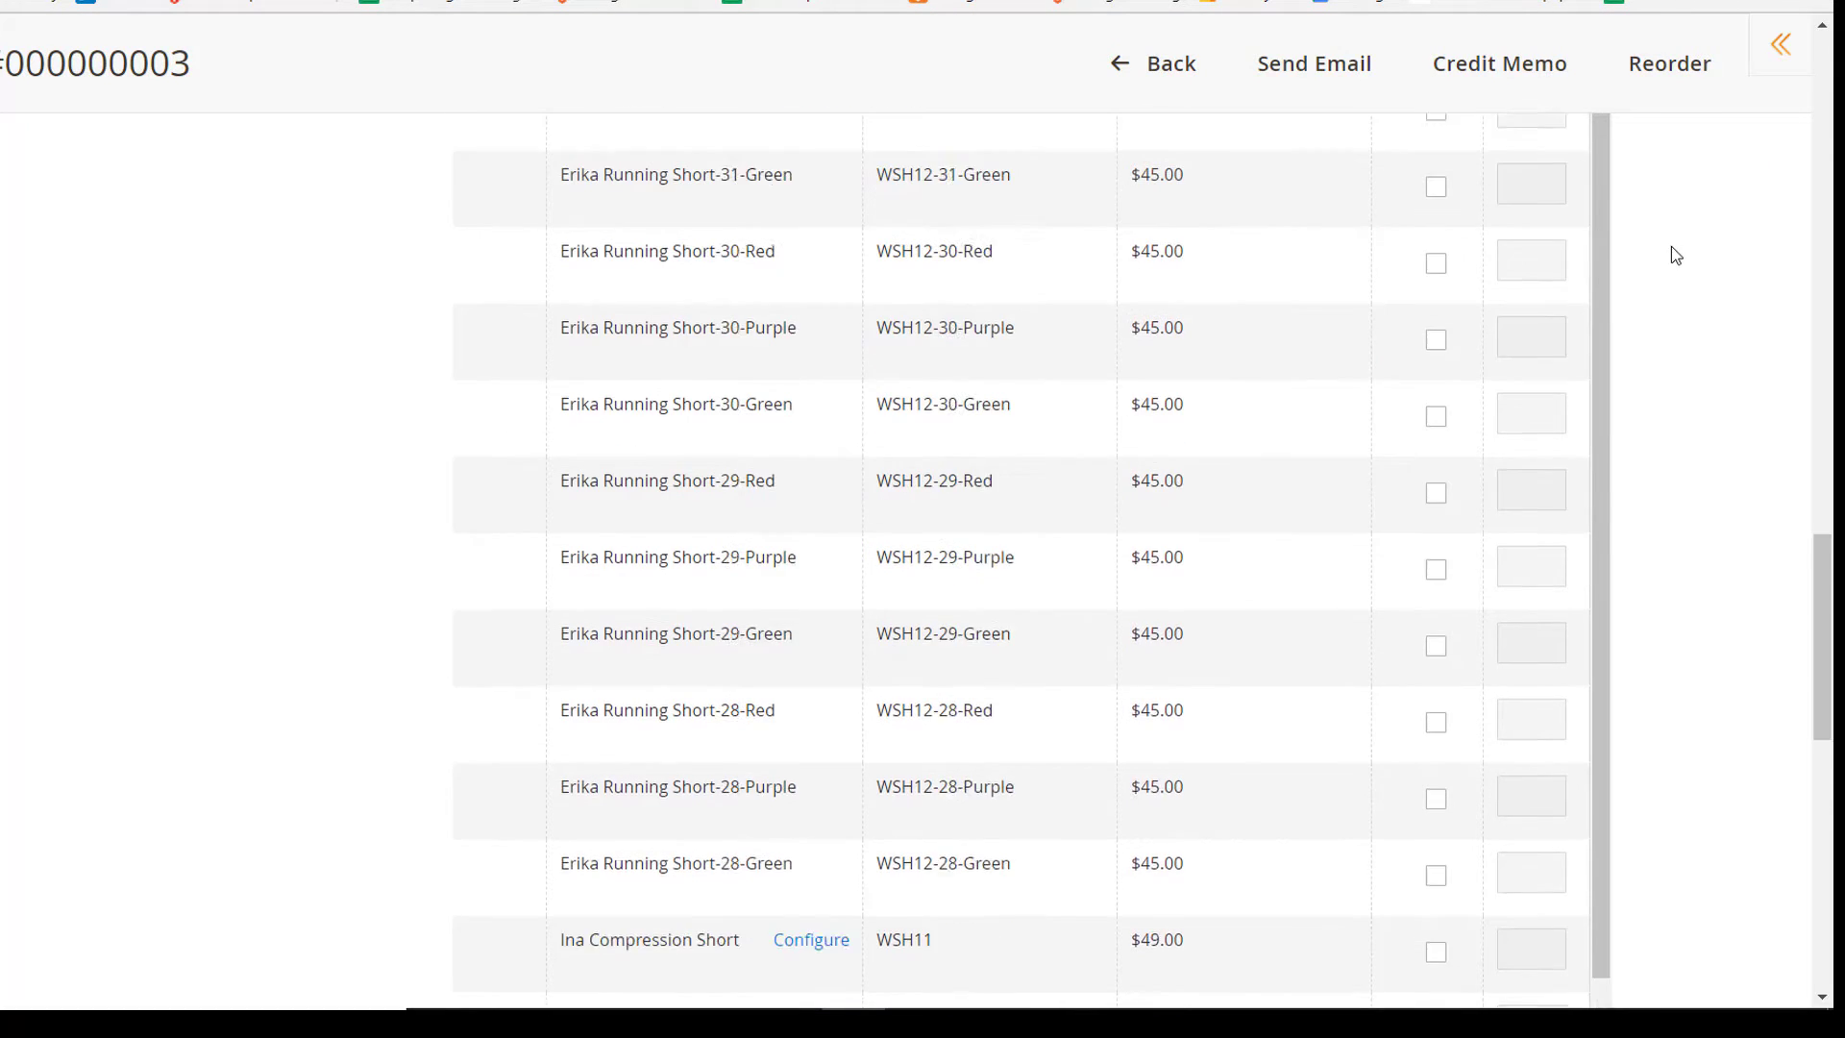
pyautogui.scroll(7, 1670, 280)
pyautogui.scroll(10, 1667, 282)
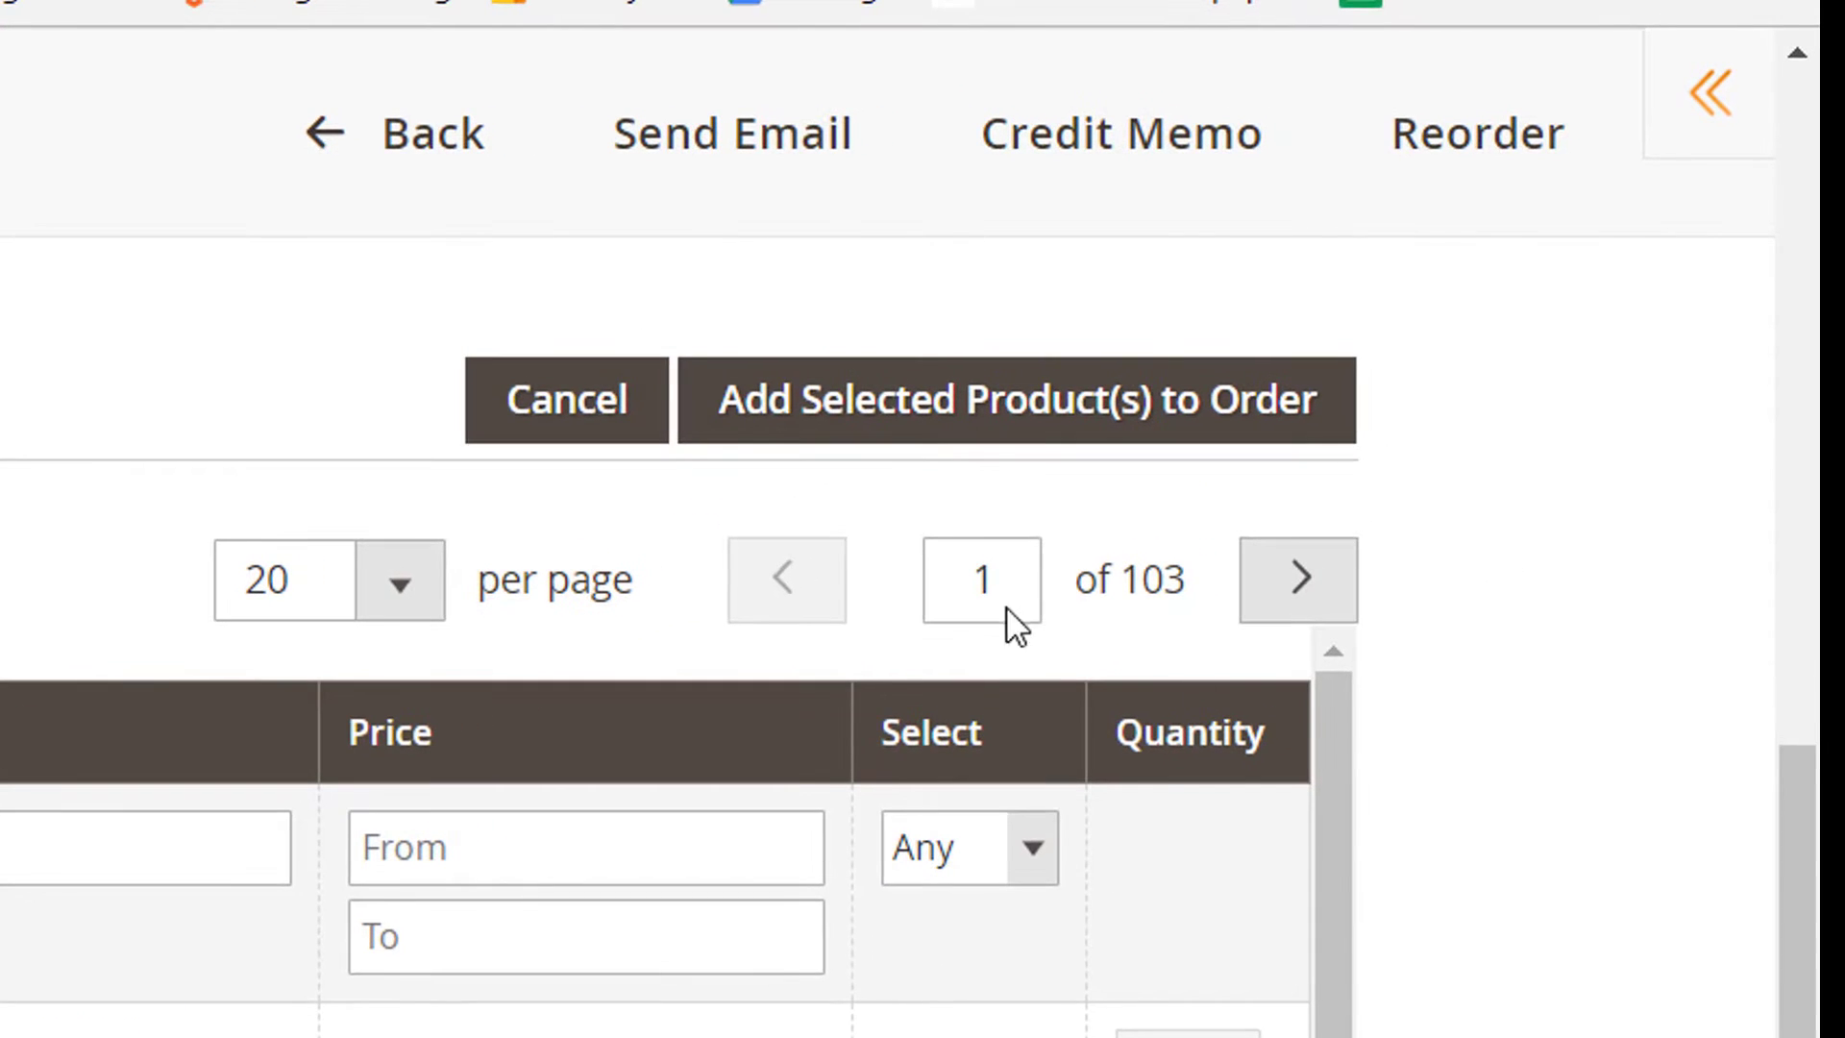
pyautogui.click(921, 428)
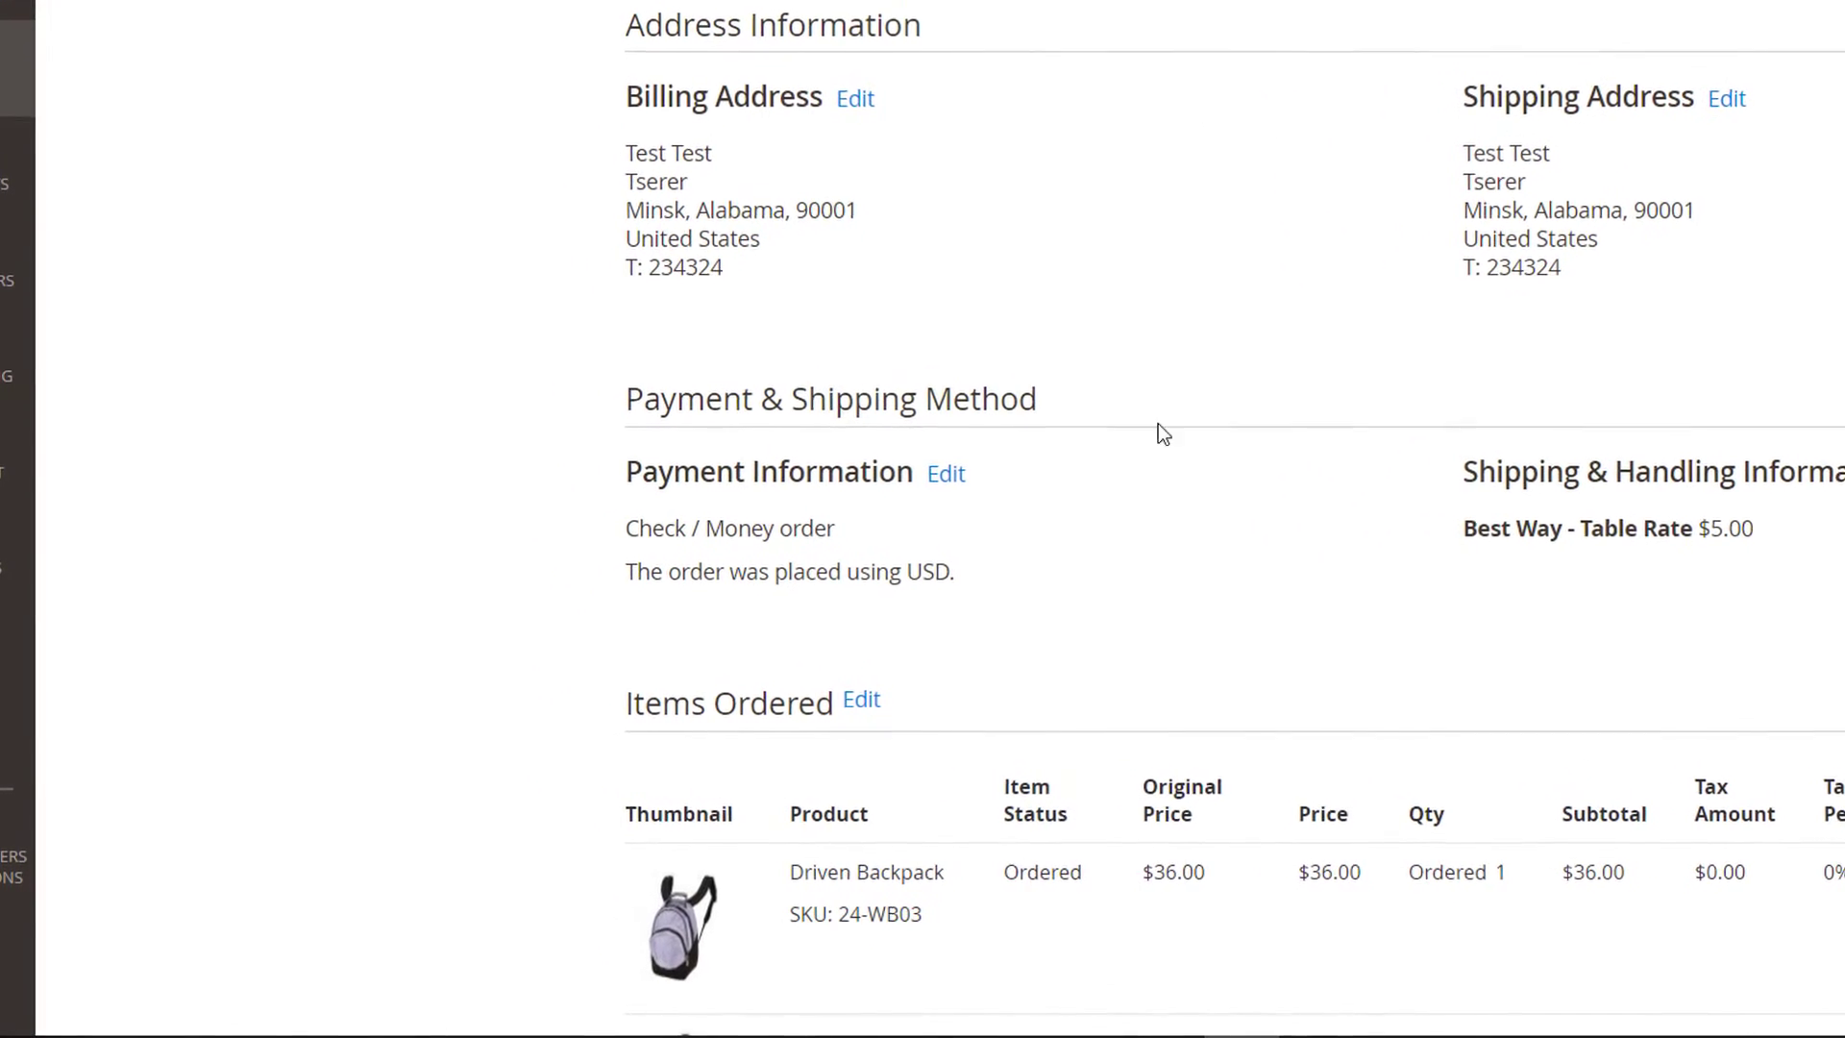
# Open the payment method editor and delete the 'MageWorx Payment method' title text.
pyautogui.click(960, 473)
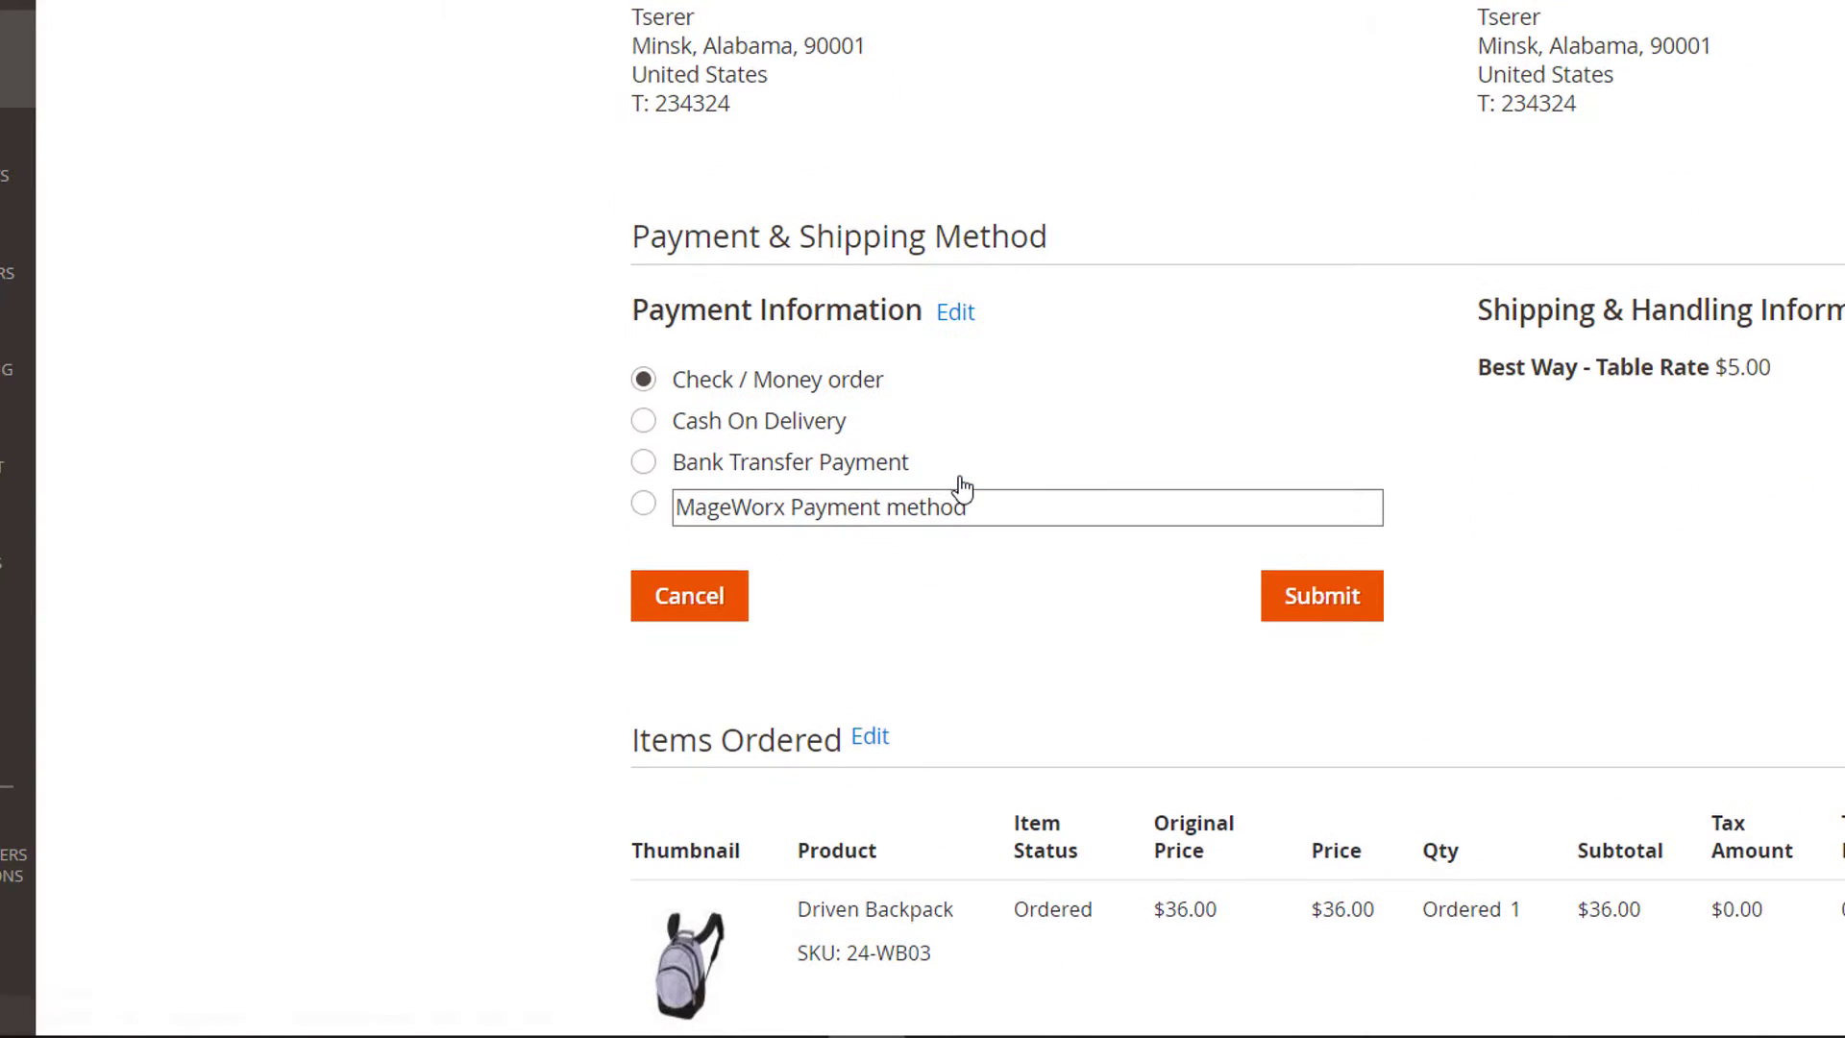
pyautogui.moveTo(930, 467); pyautogui.dragTo(823, 472)
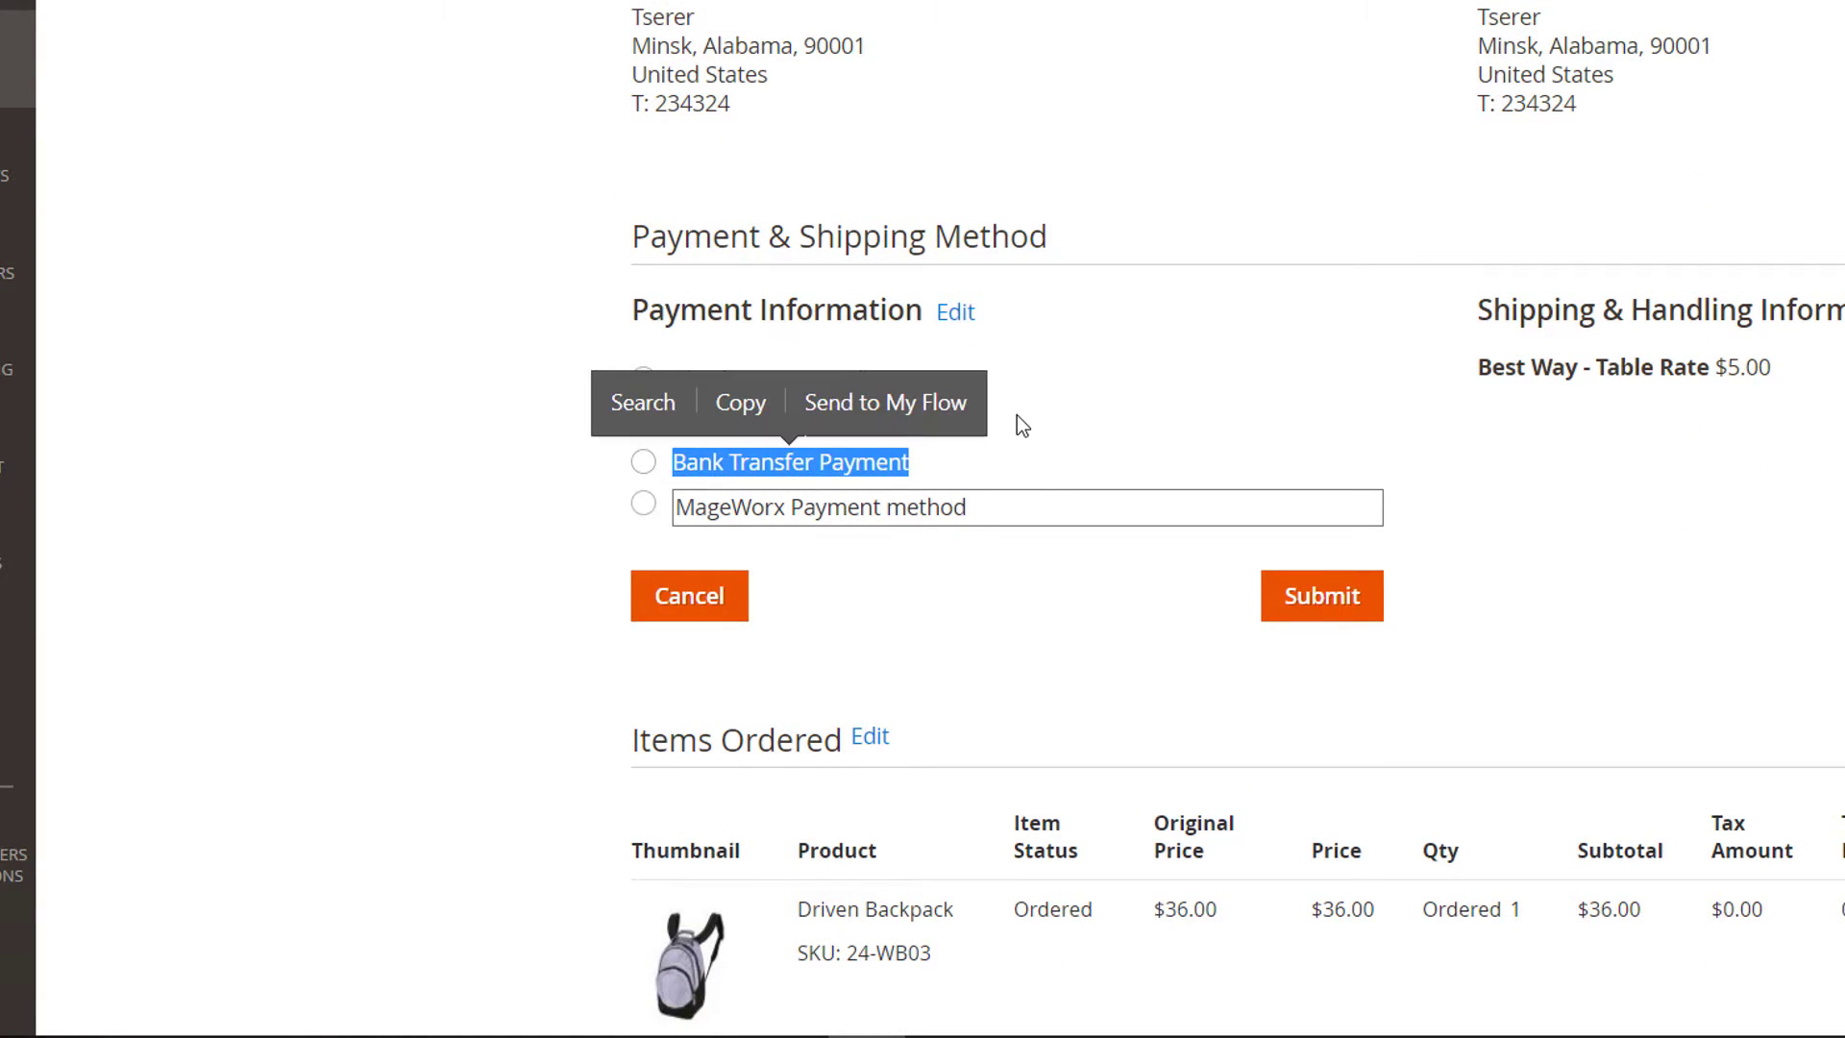
pyautogui.moveTo(1025, 495); pyautogui.dragTo(746, 509)
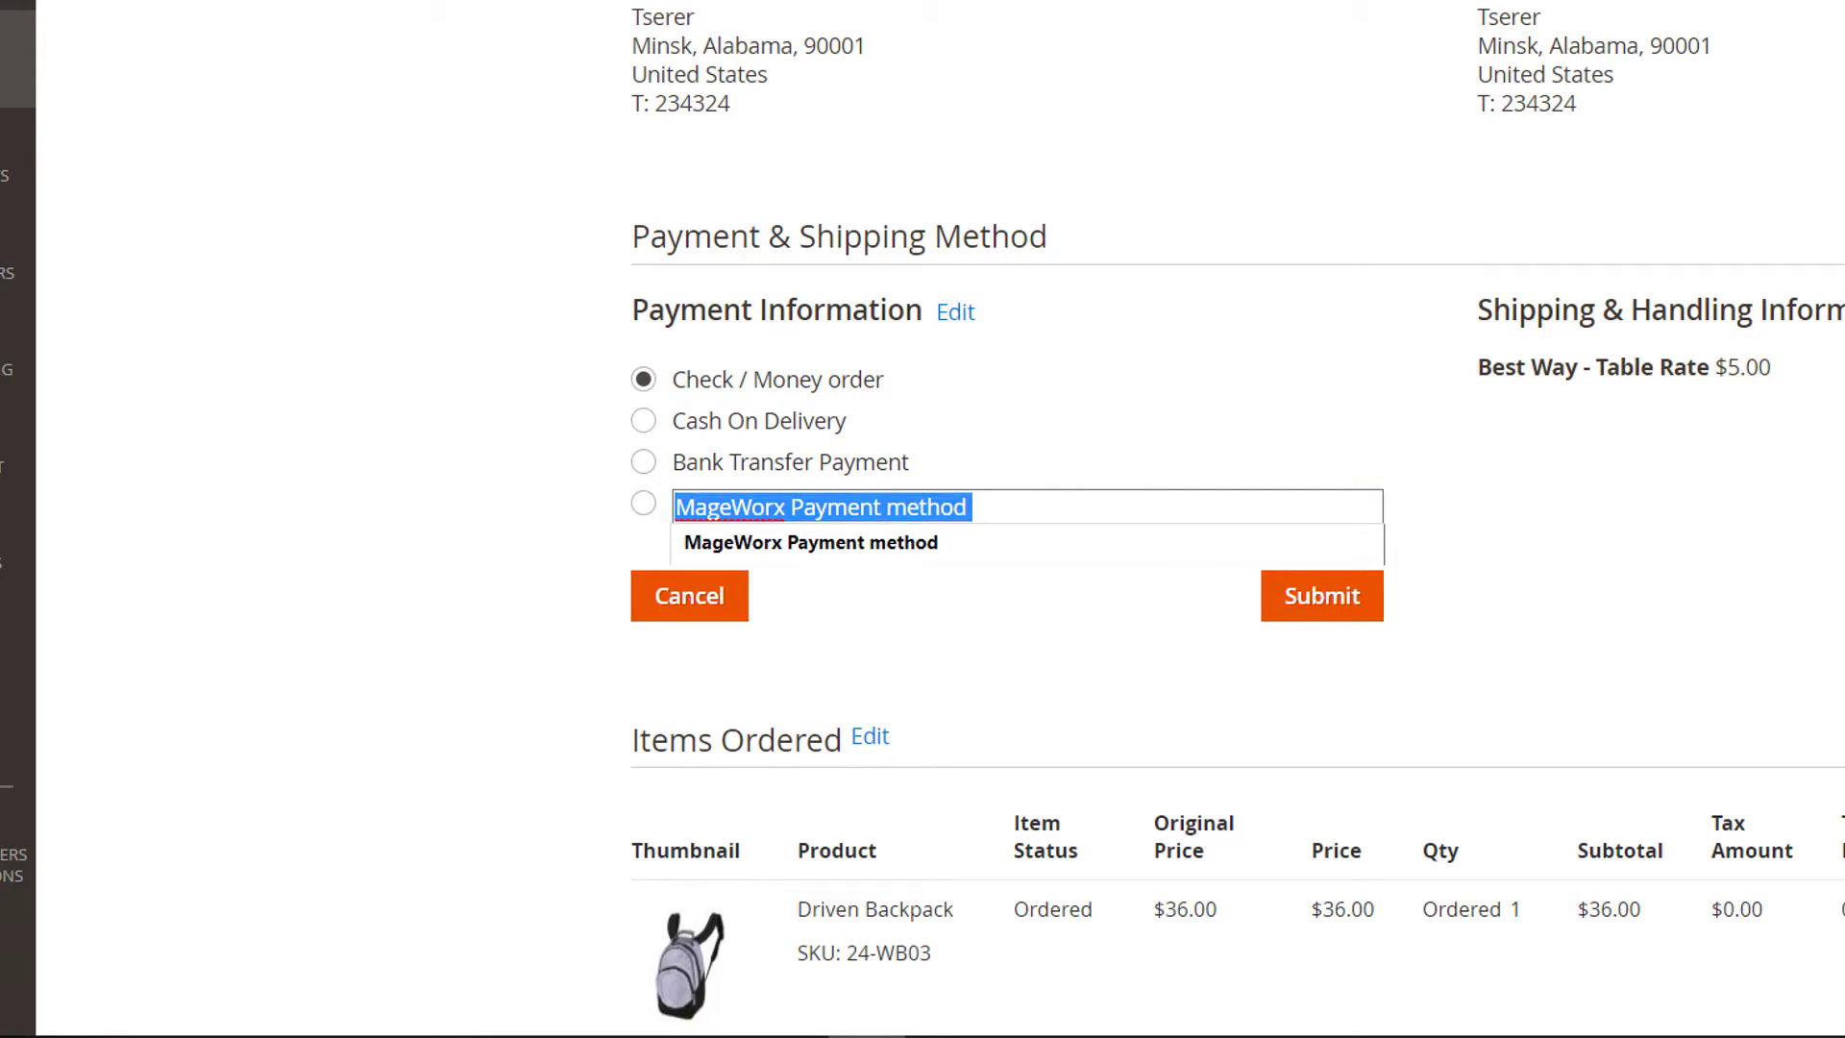
pyautogui.press('BackSpace')
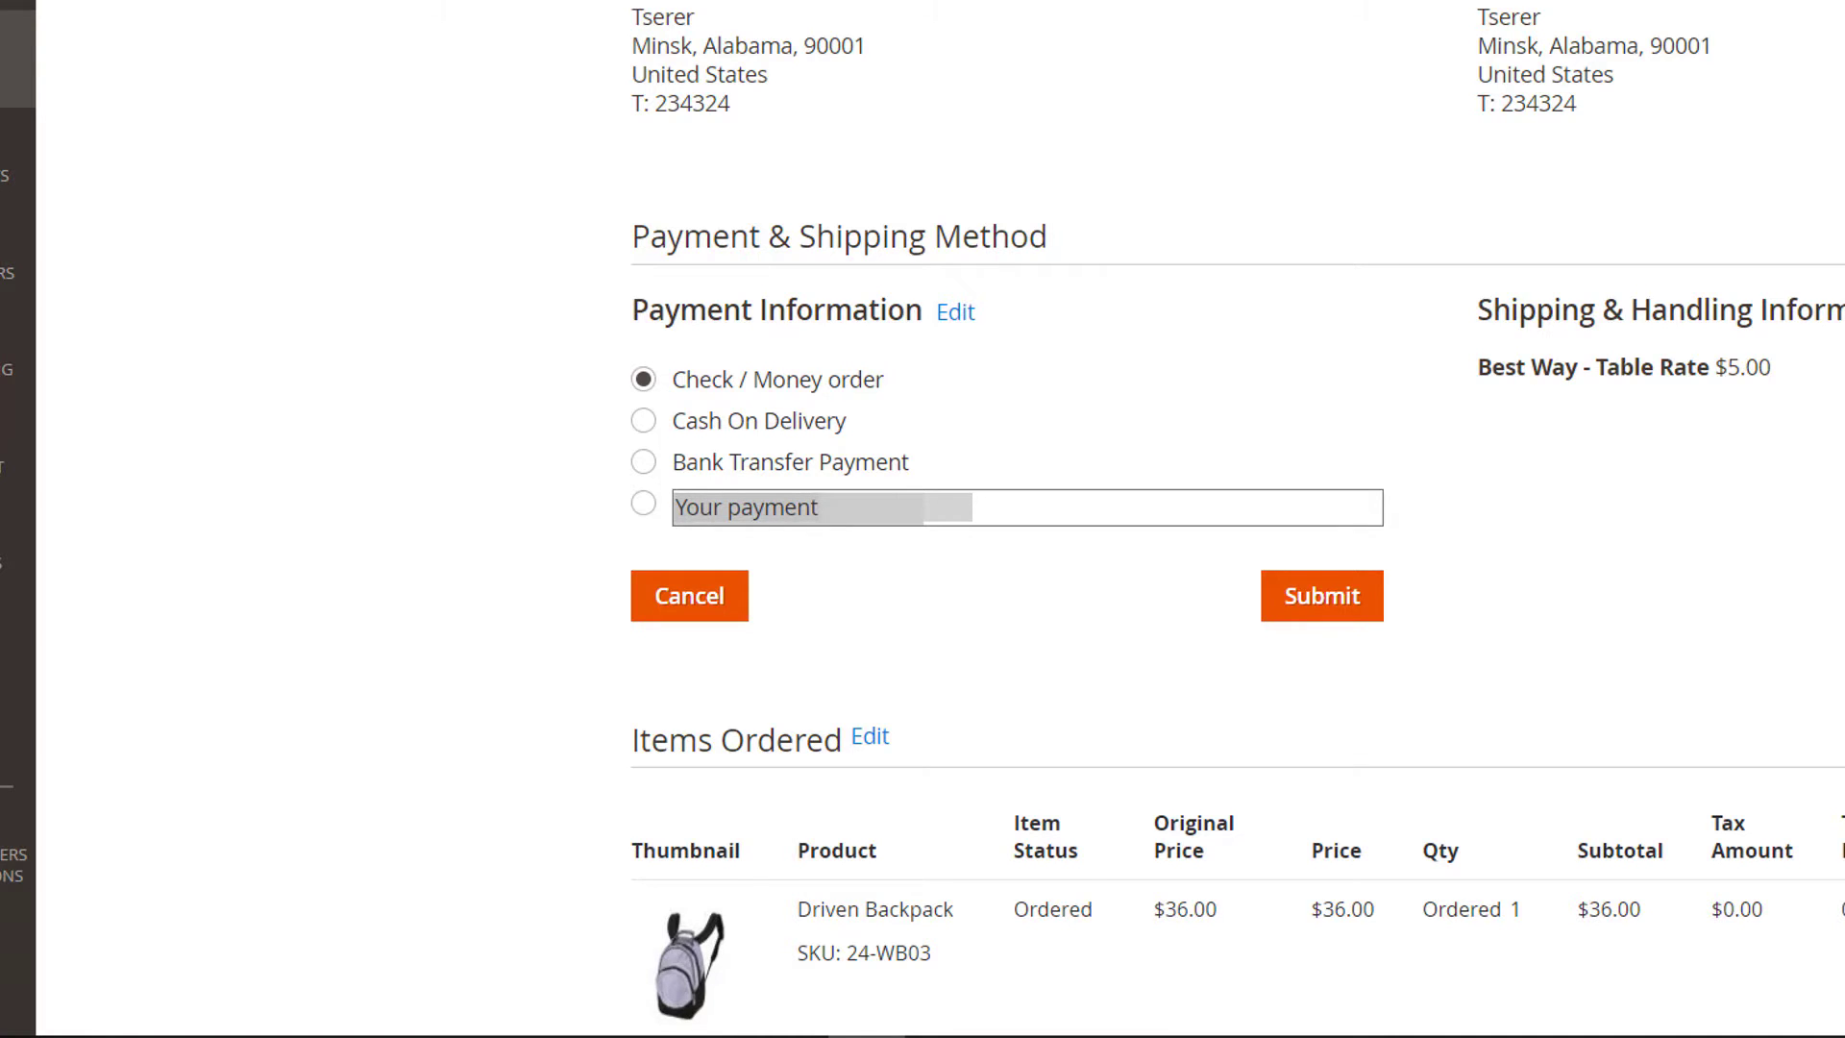
# Go to Sales > Payment Methods configuration and focus the MageWorx Payment Method's Enable and Title fields.
pyautogui.click(58, 700)
pyautogui.click(246, 274)
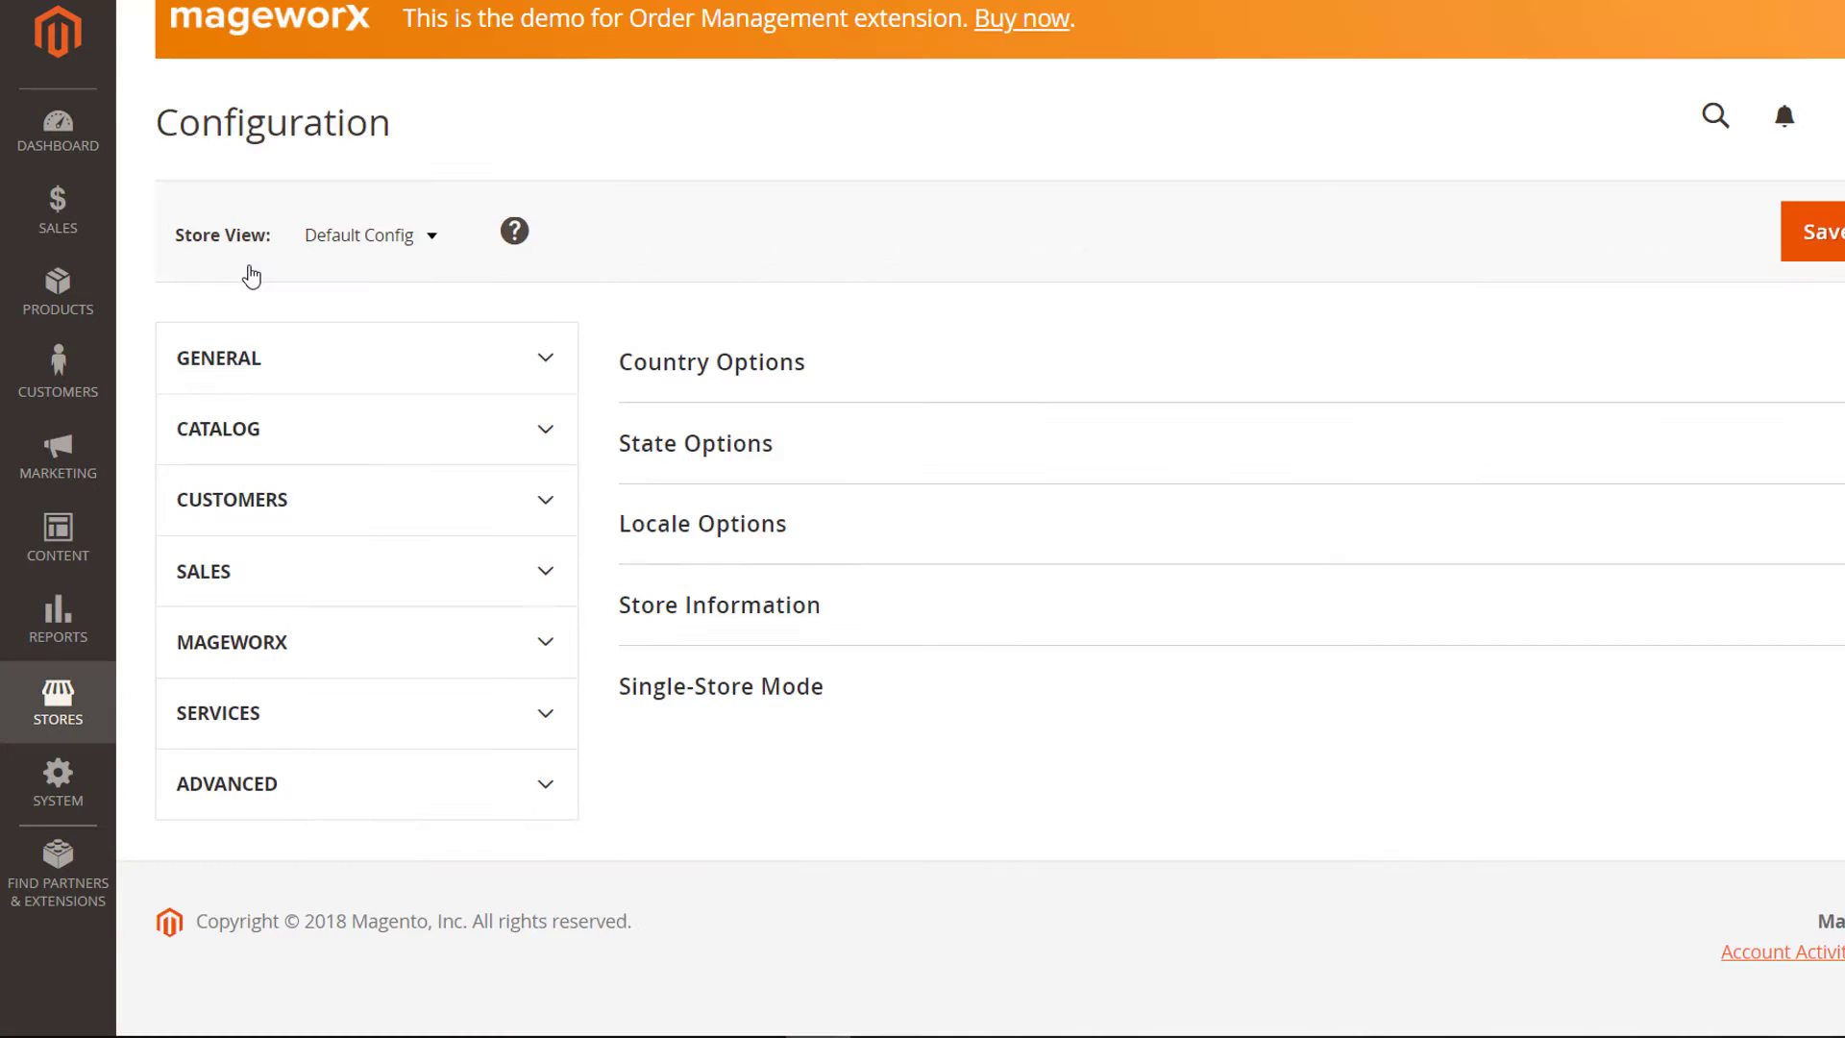
pyautogui.scroll(-5, 255, 433)
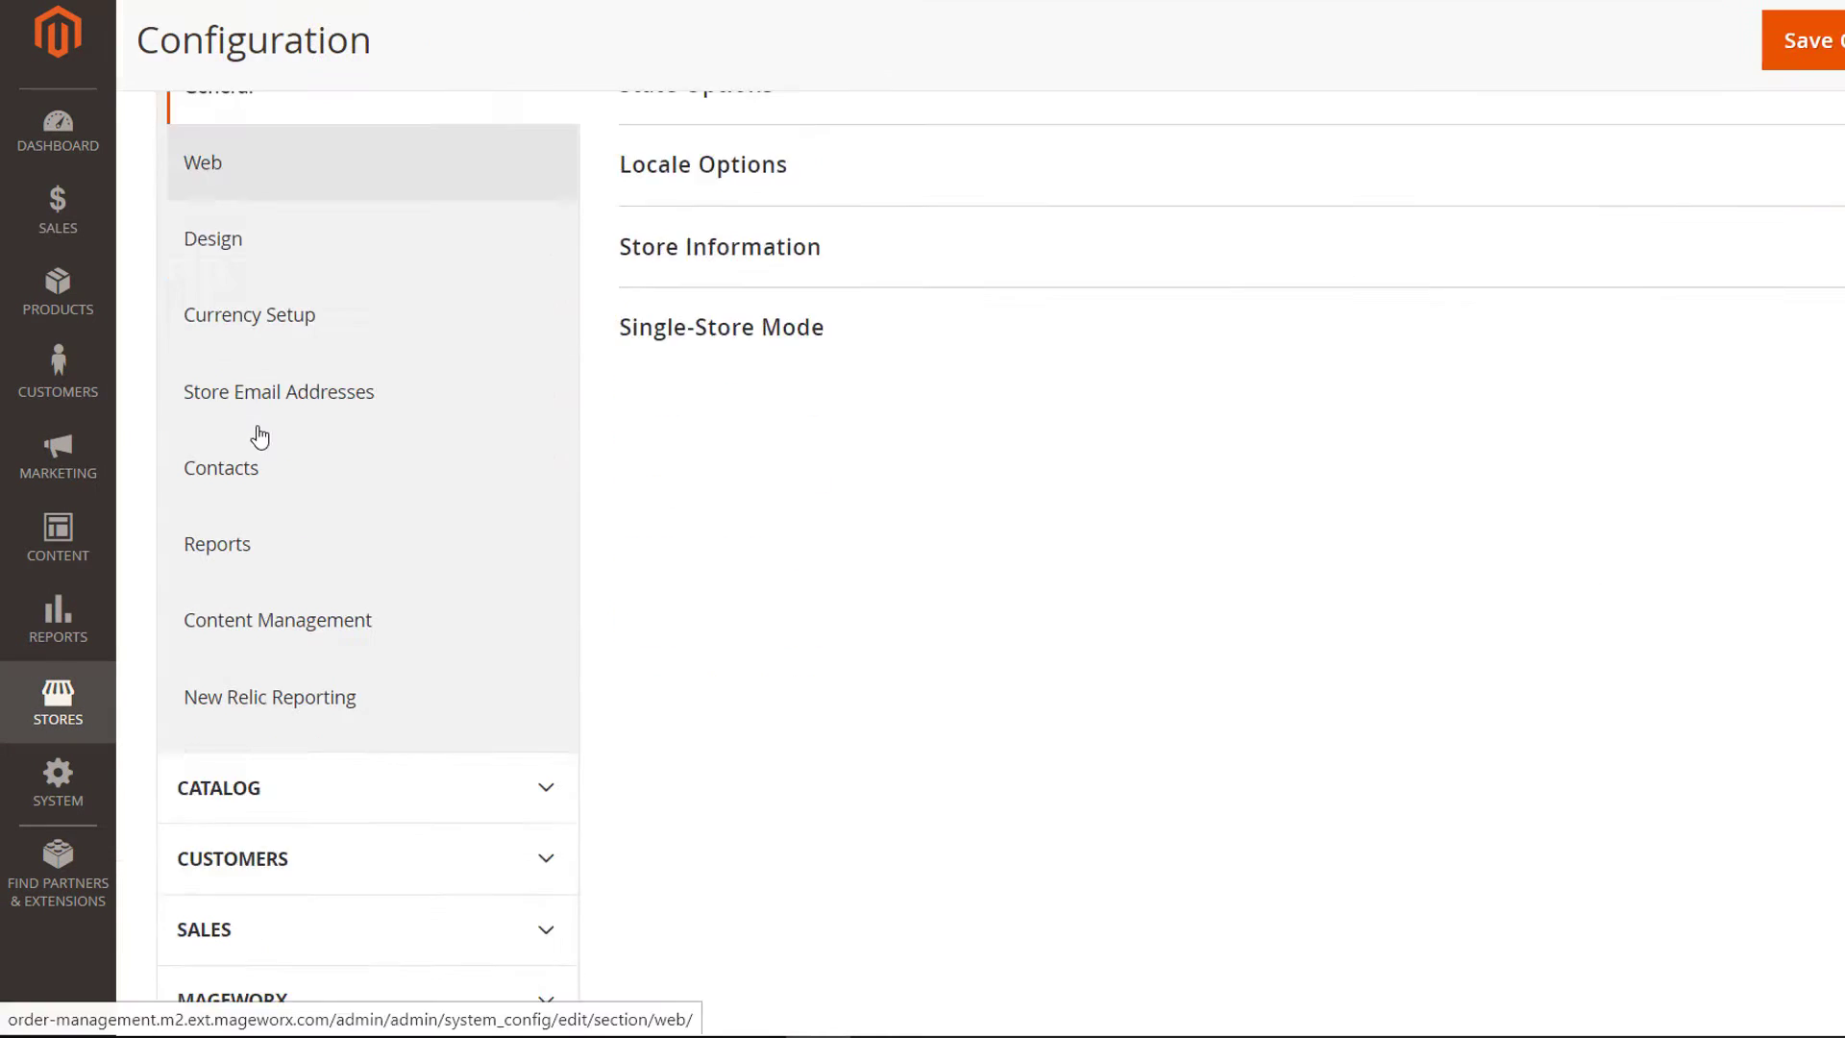
pyautogui.click(273, 576)
pyautogui.scroll(-6, 379, 627)
pyautogui.click(262, 684)
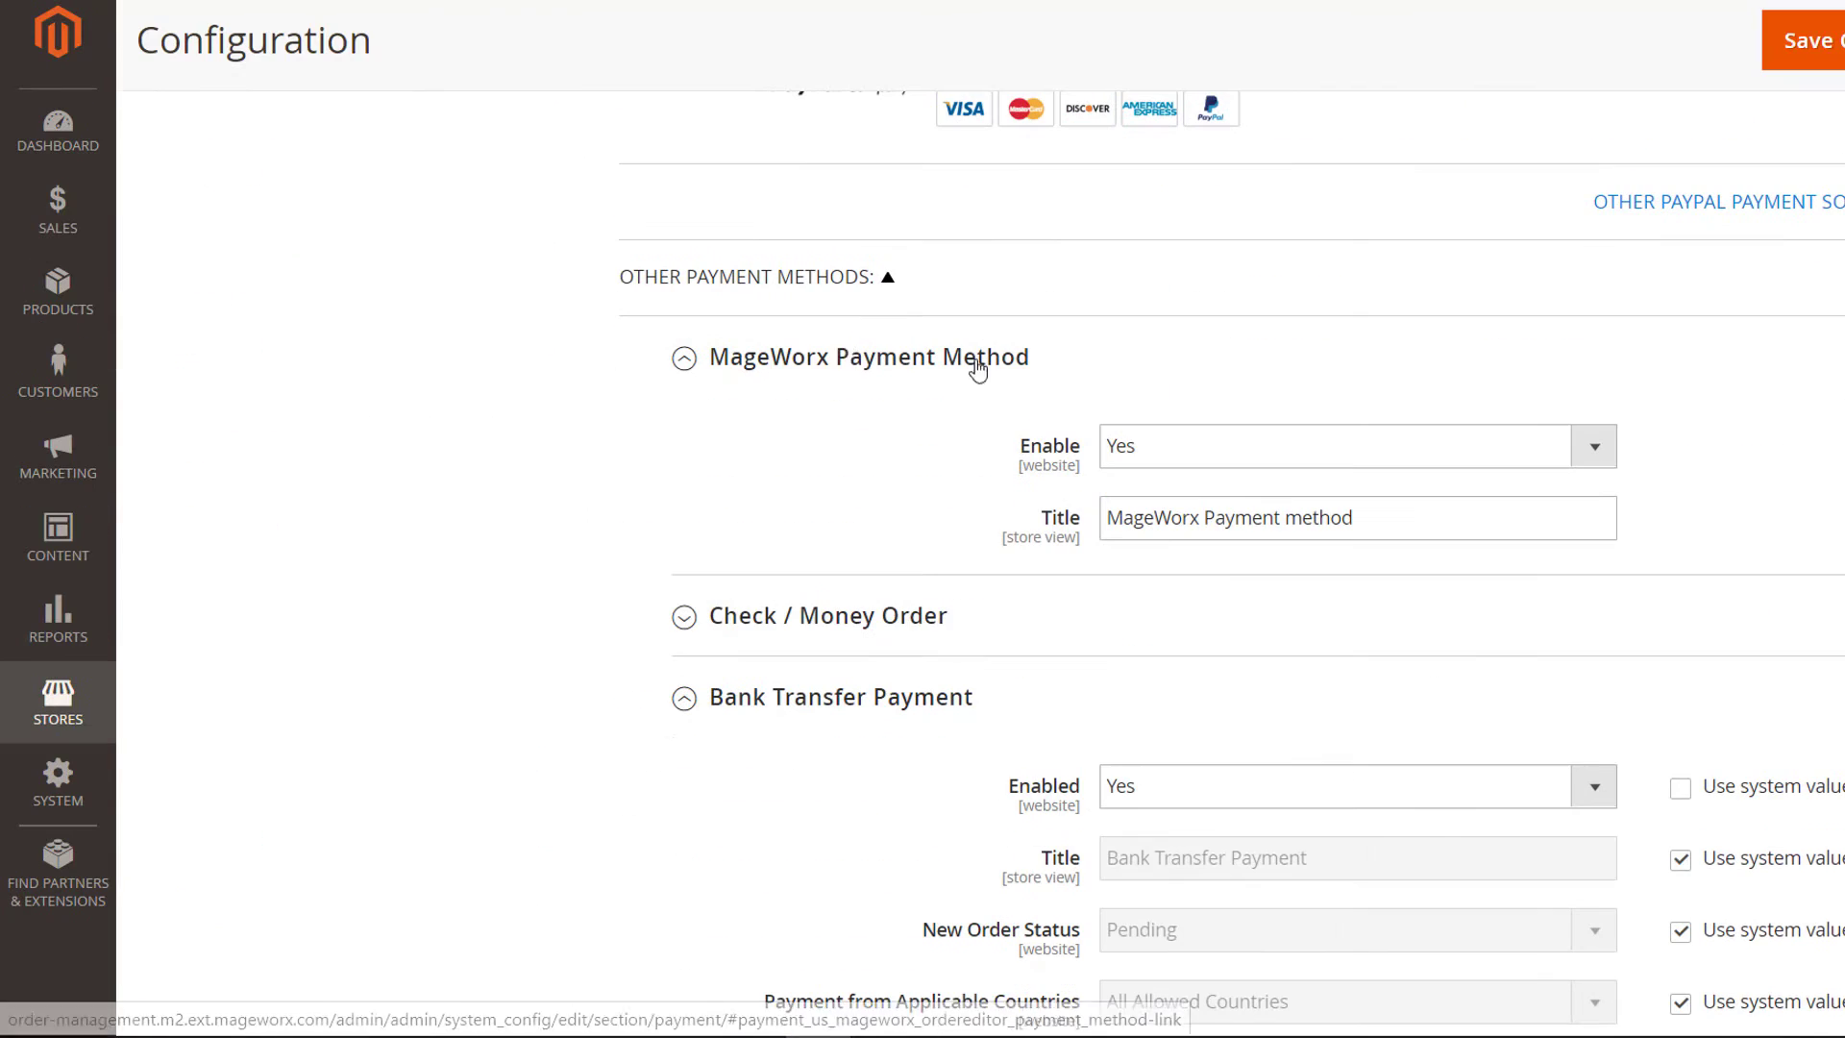
pyautogui.click(1594, 446)
pyautogui.press('Tab')
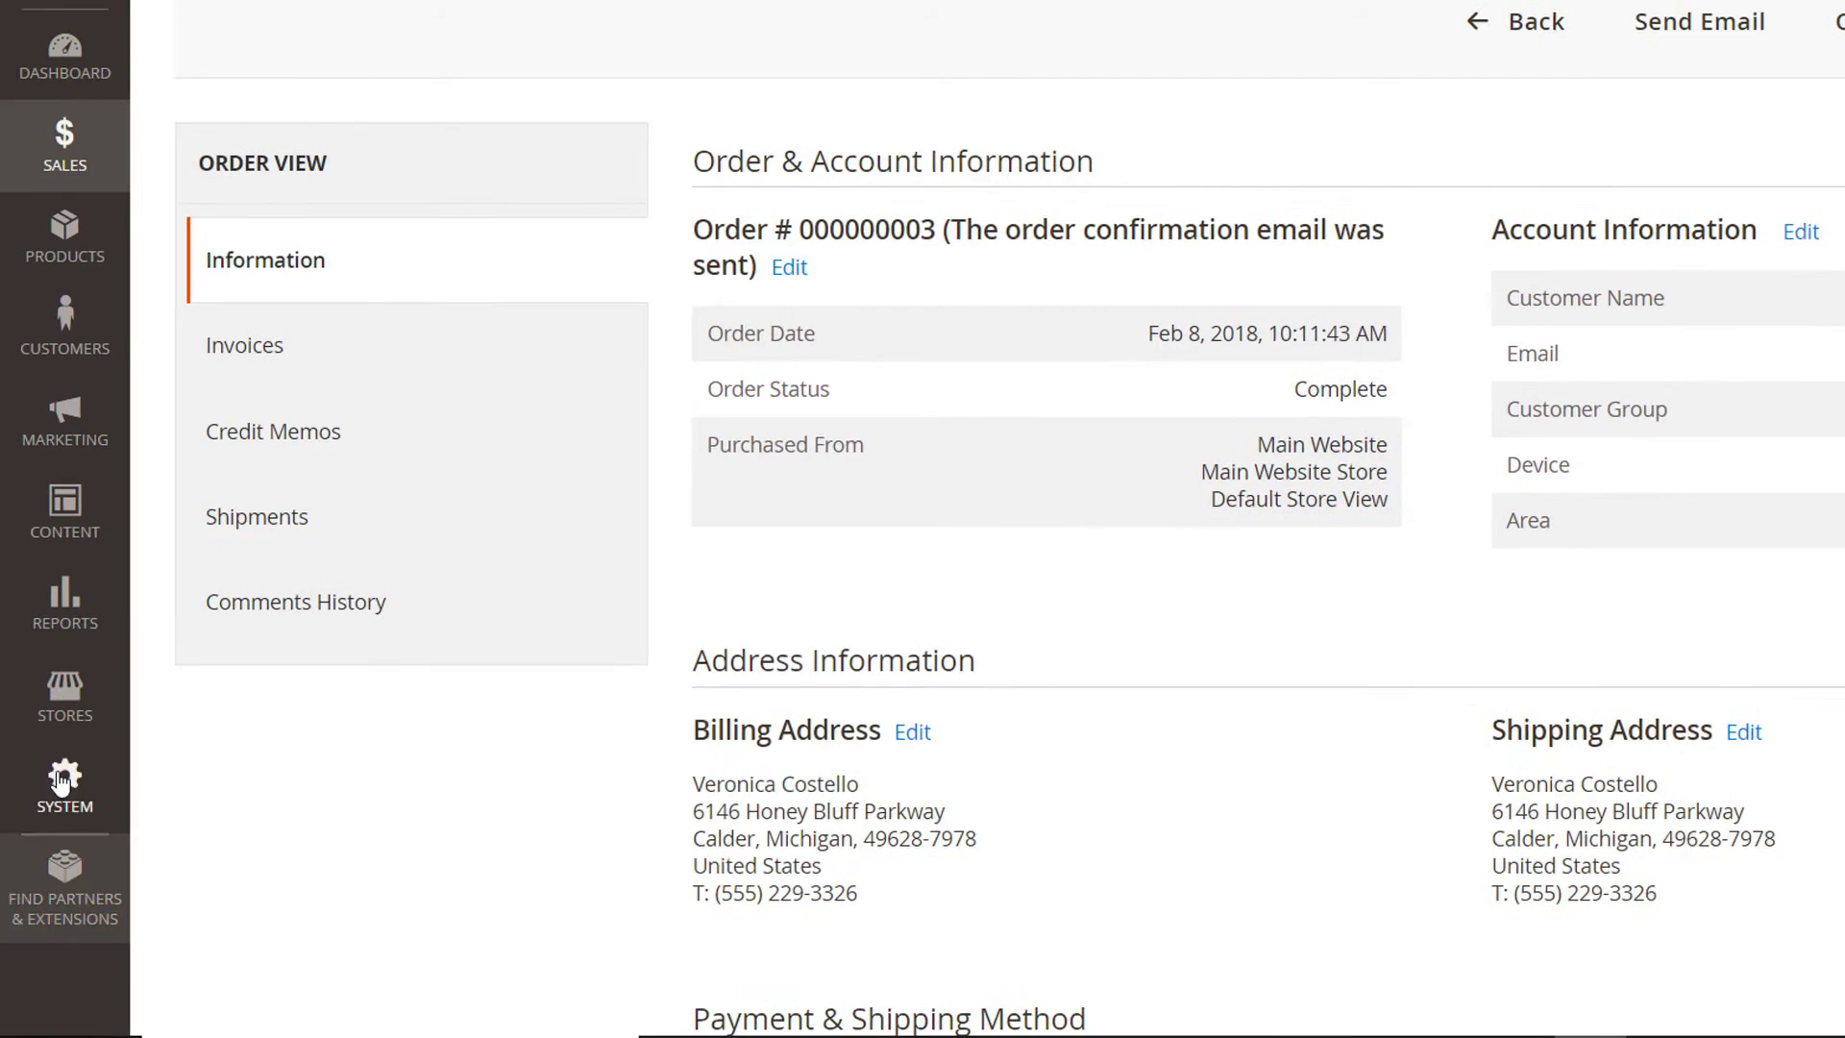
# In MageWorx Order Management, set invoices to 'Create new invoice' and shipments to 'Delete shipment(s) and create new'.
pyautogui.click(67, 716)
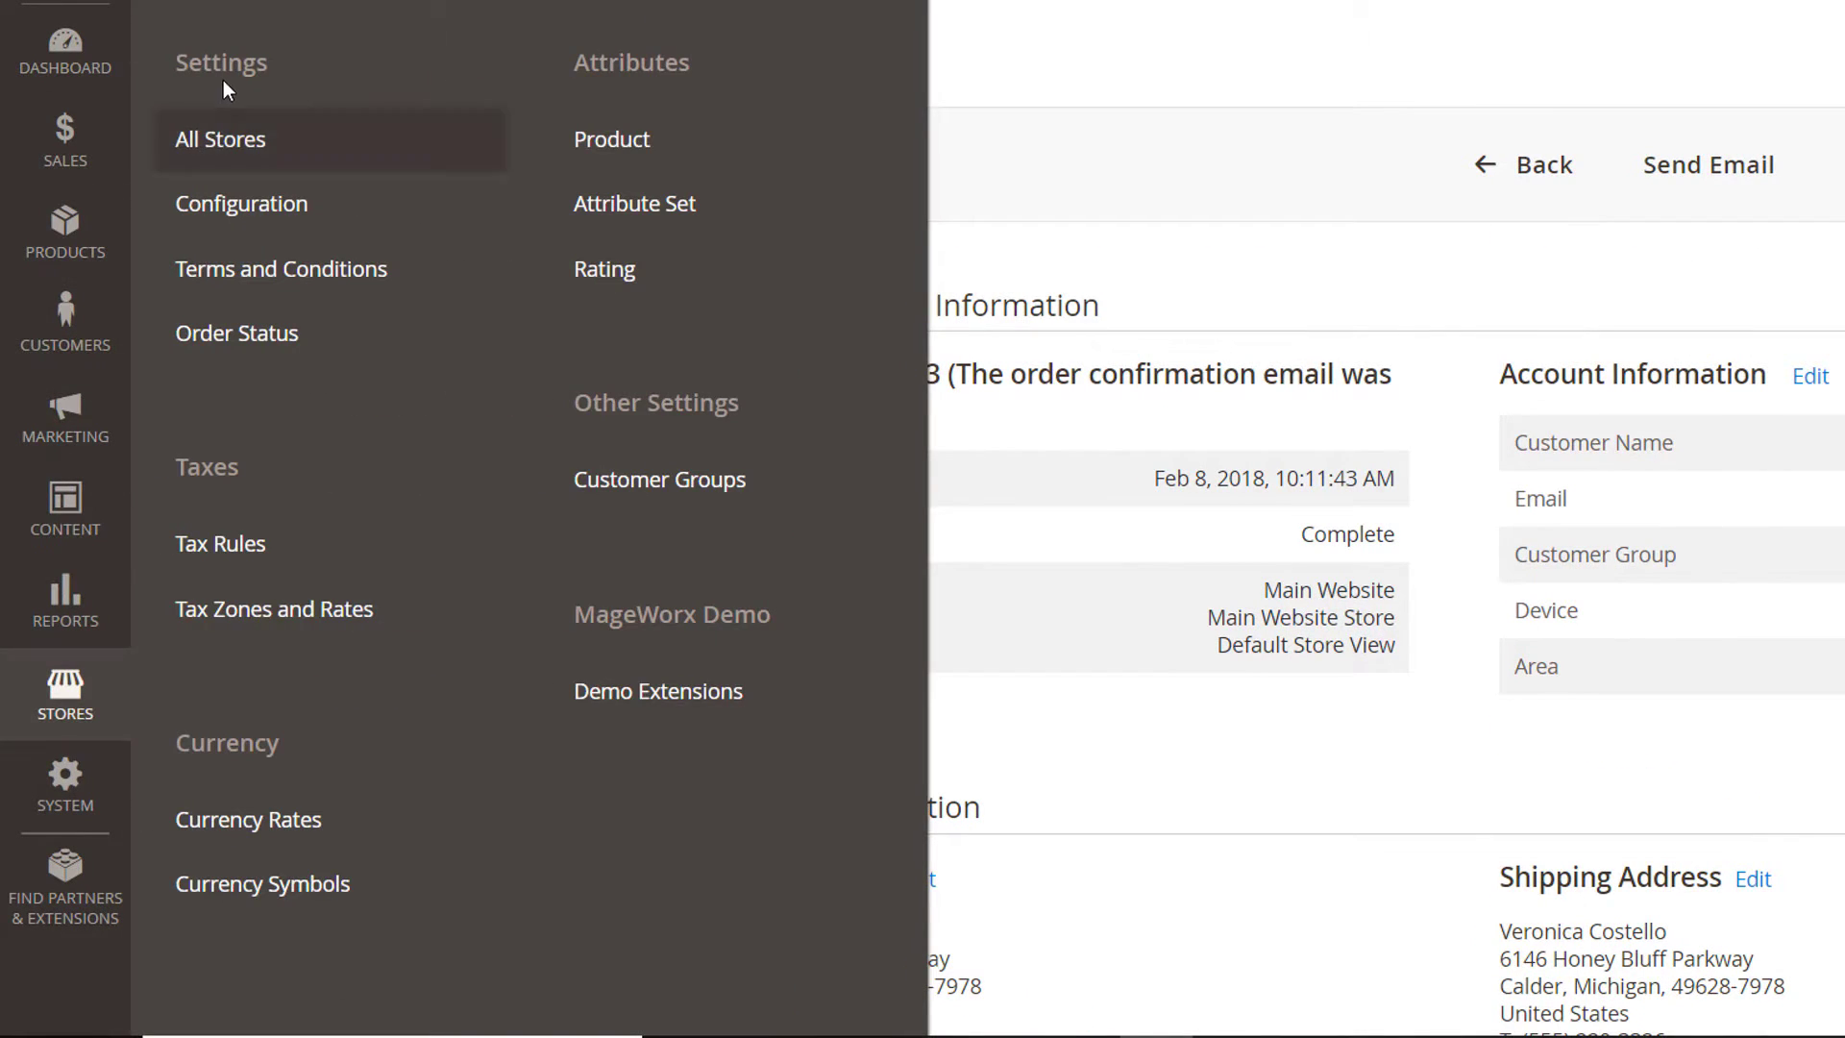
pyautogui.click(234, 216)
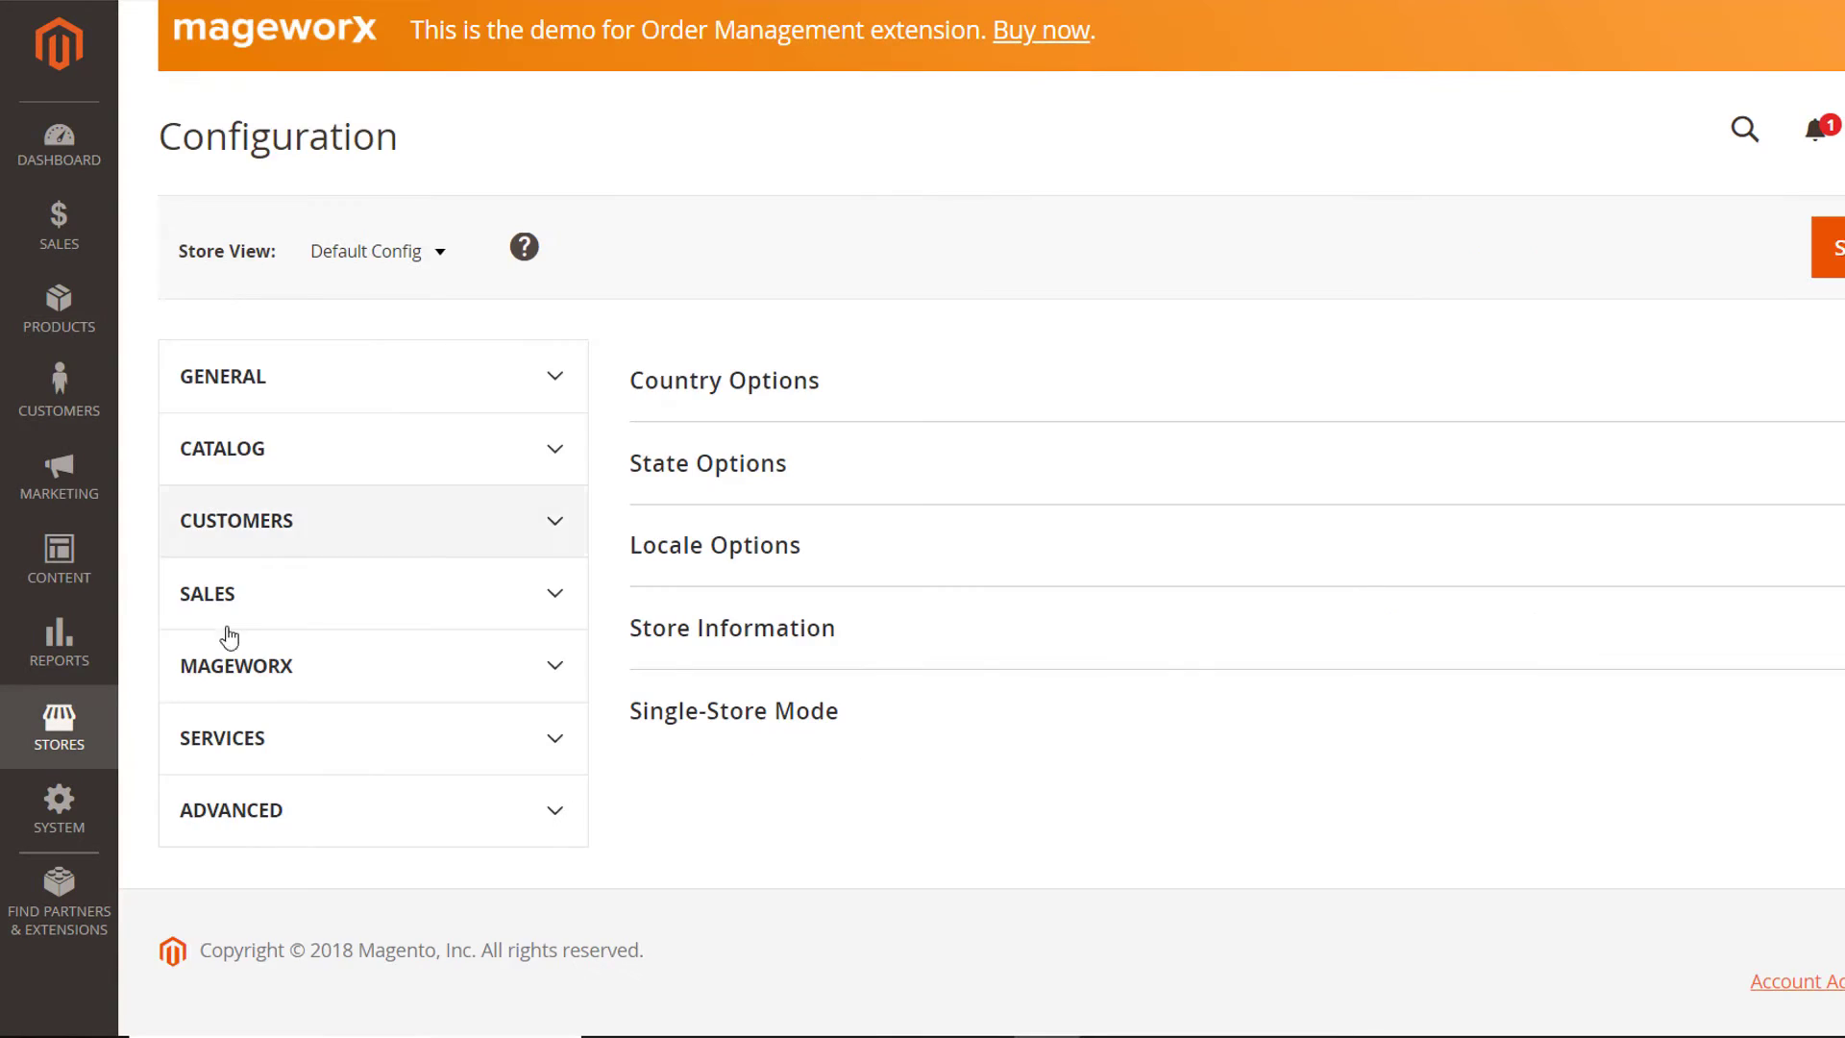
pyautogui.scroll(-8, 241, 673)
pyautogui.click(227, 630)
pyautogui.click(268, 816)
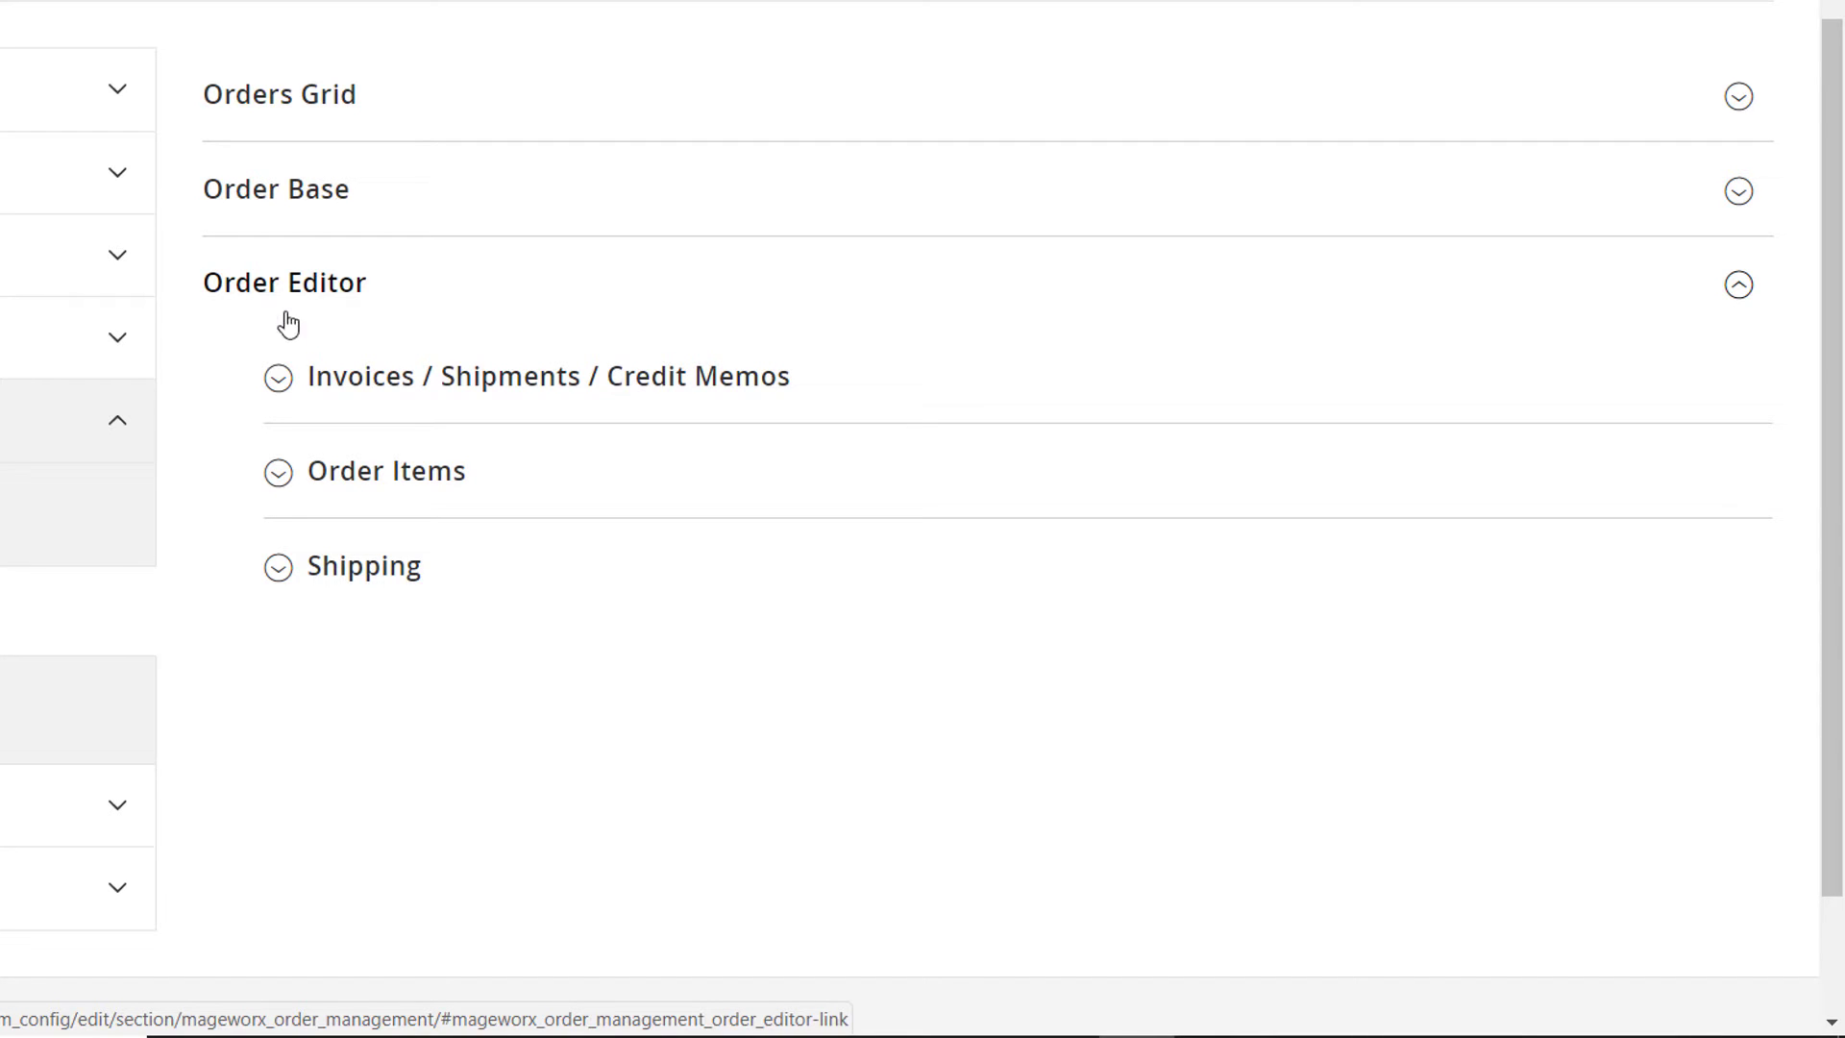
pyautogui.click(309, 399)
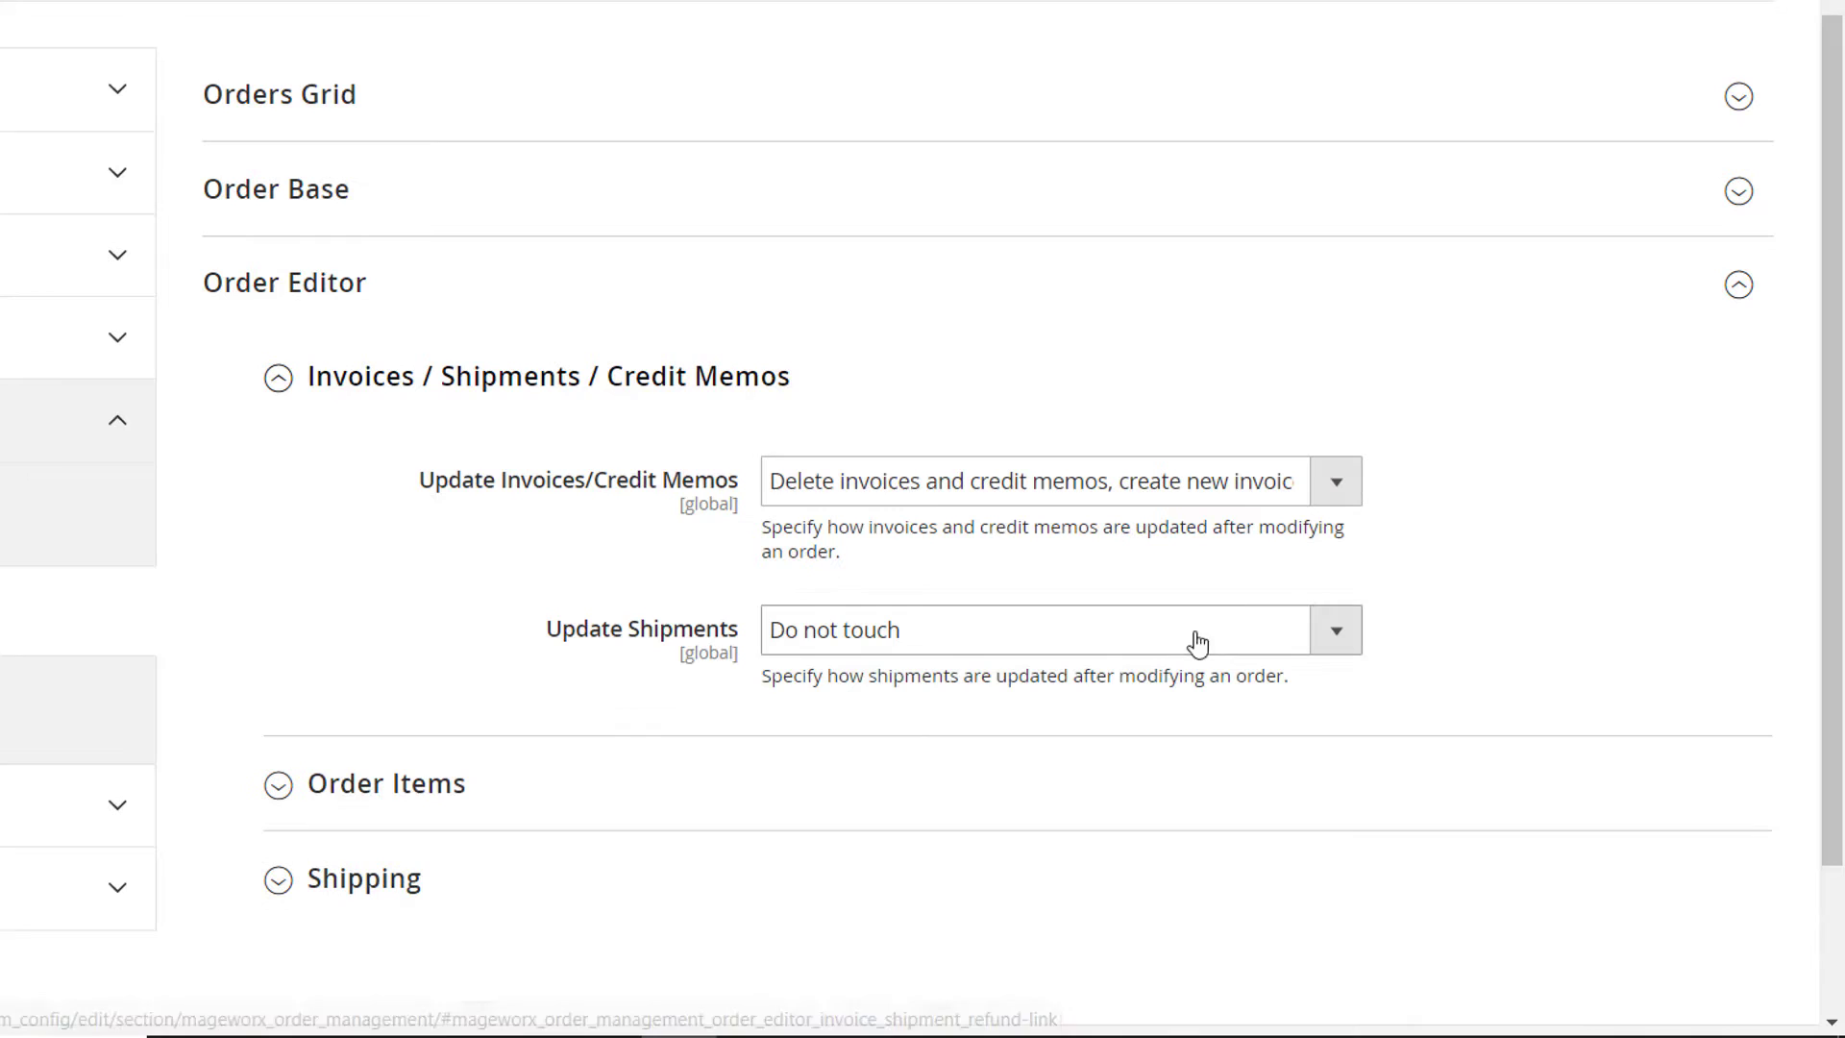
pyautogui.click(1332, 498)
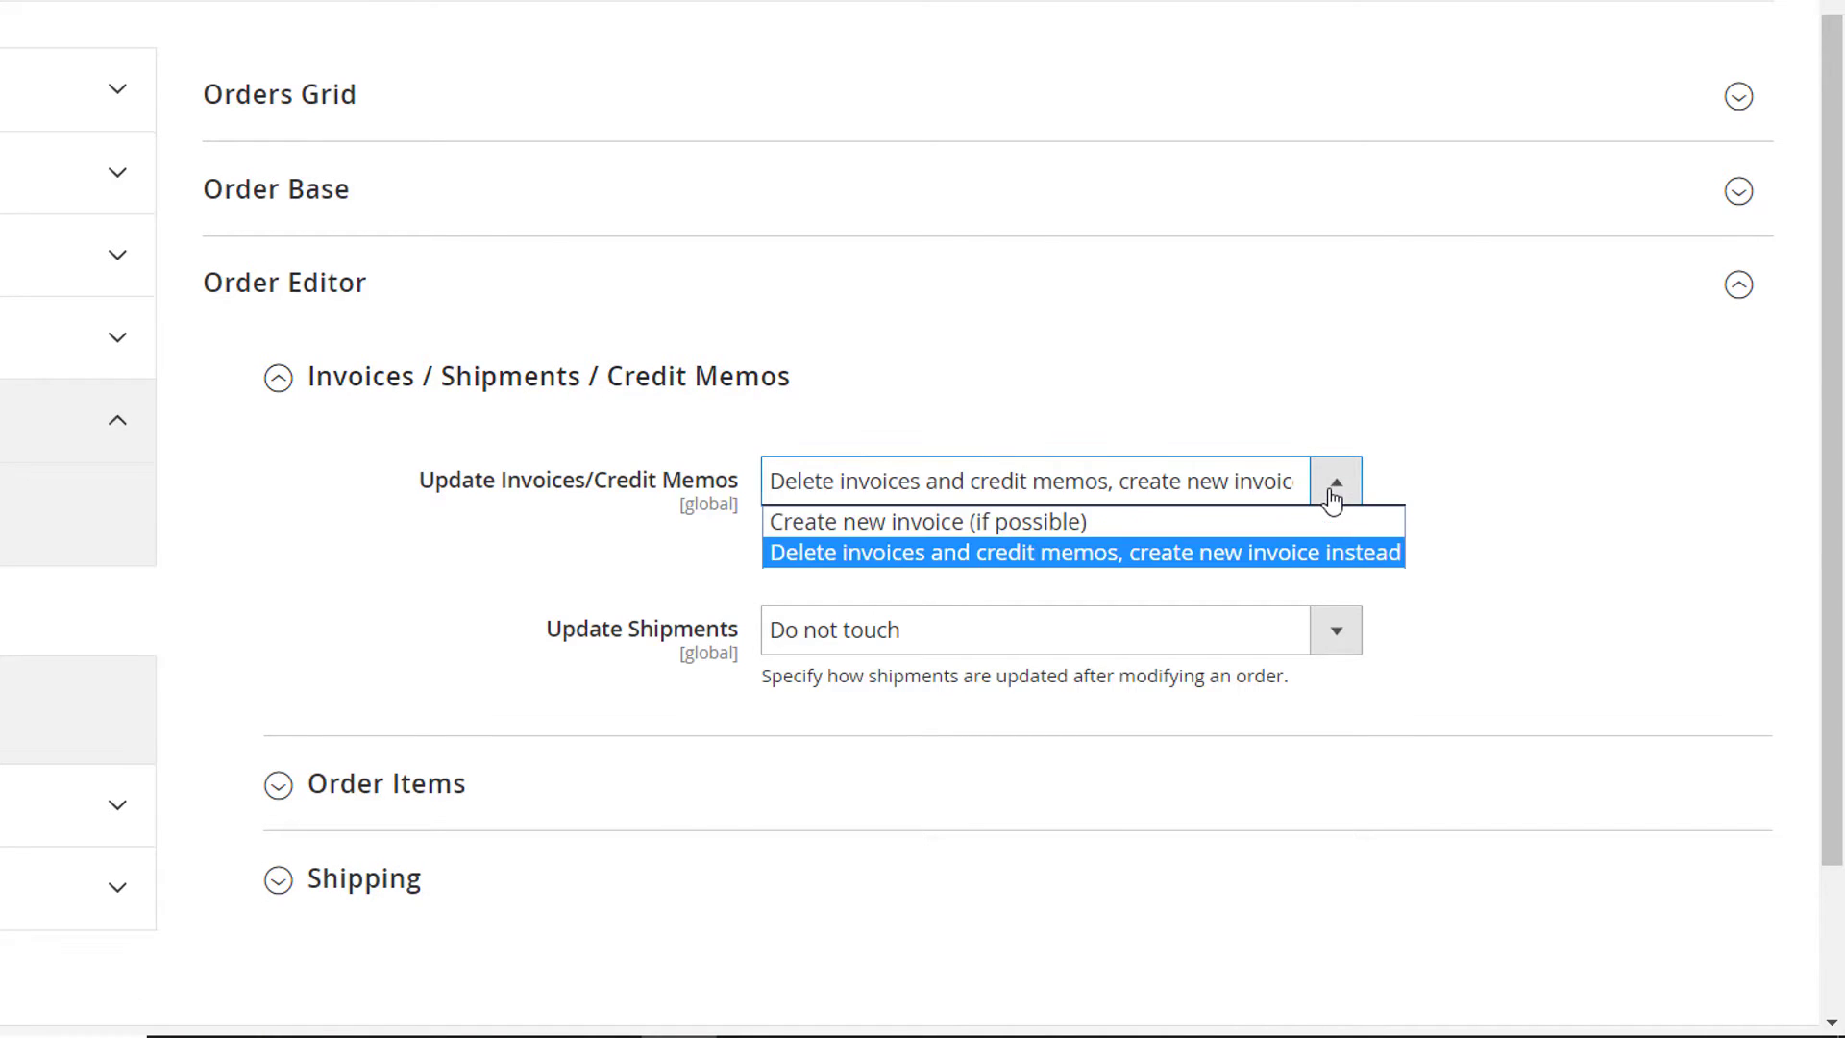
pyautogui.click(1345, 529)
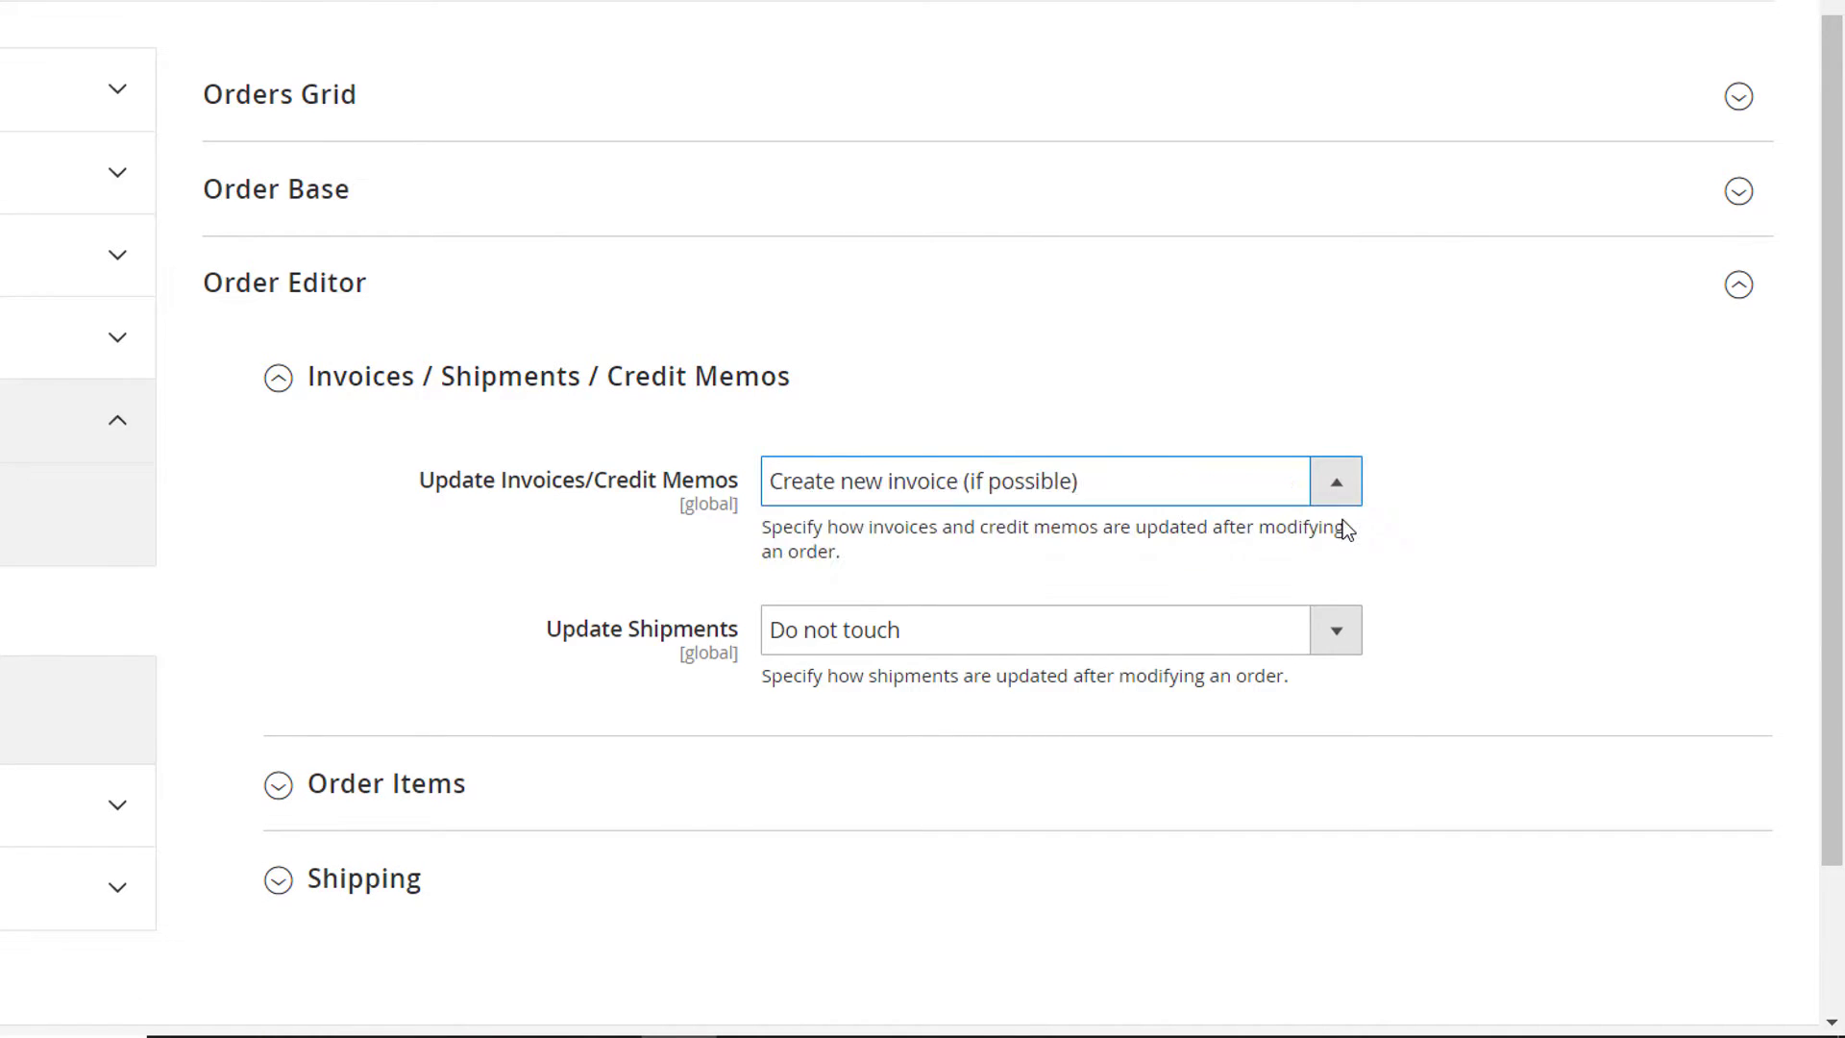
pyautogui.click(1339, 636)
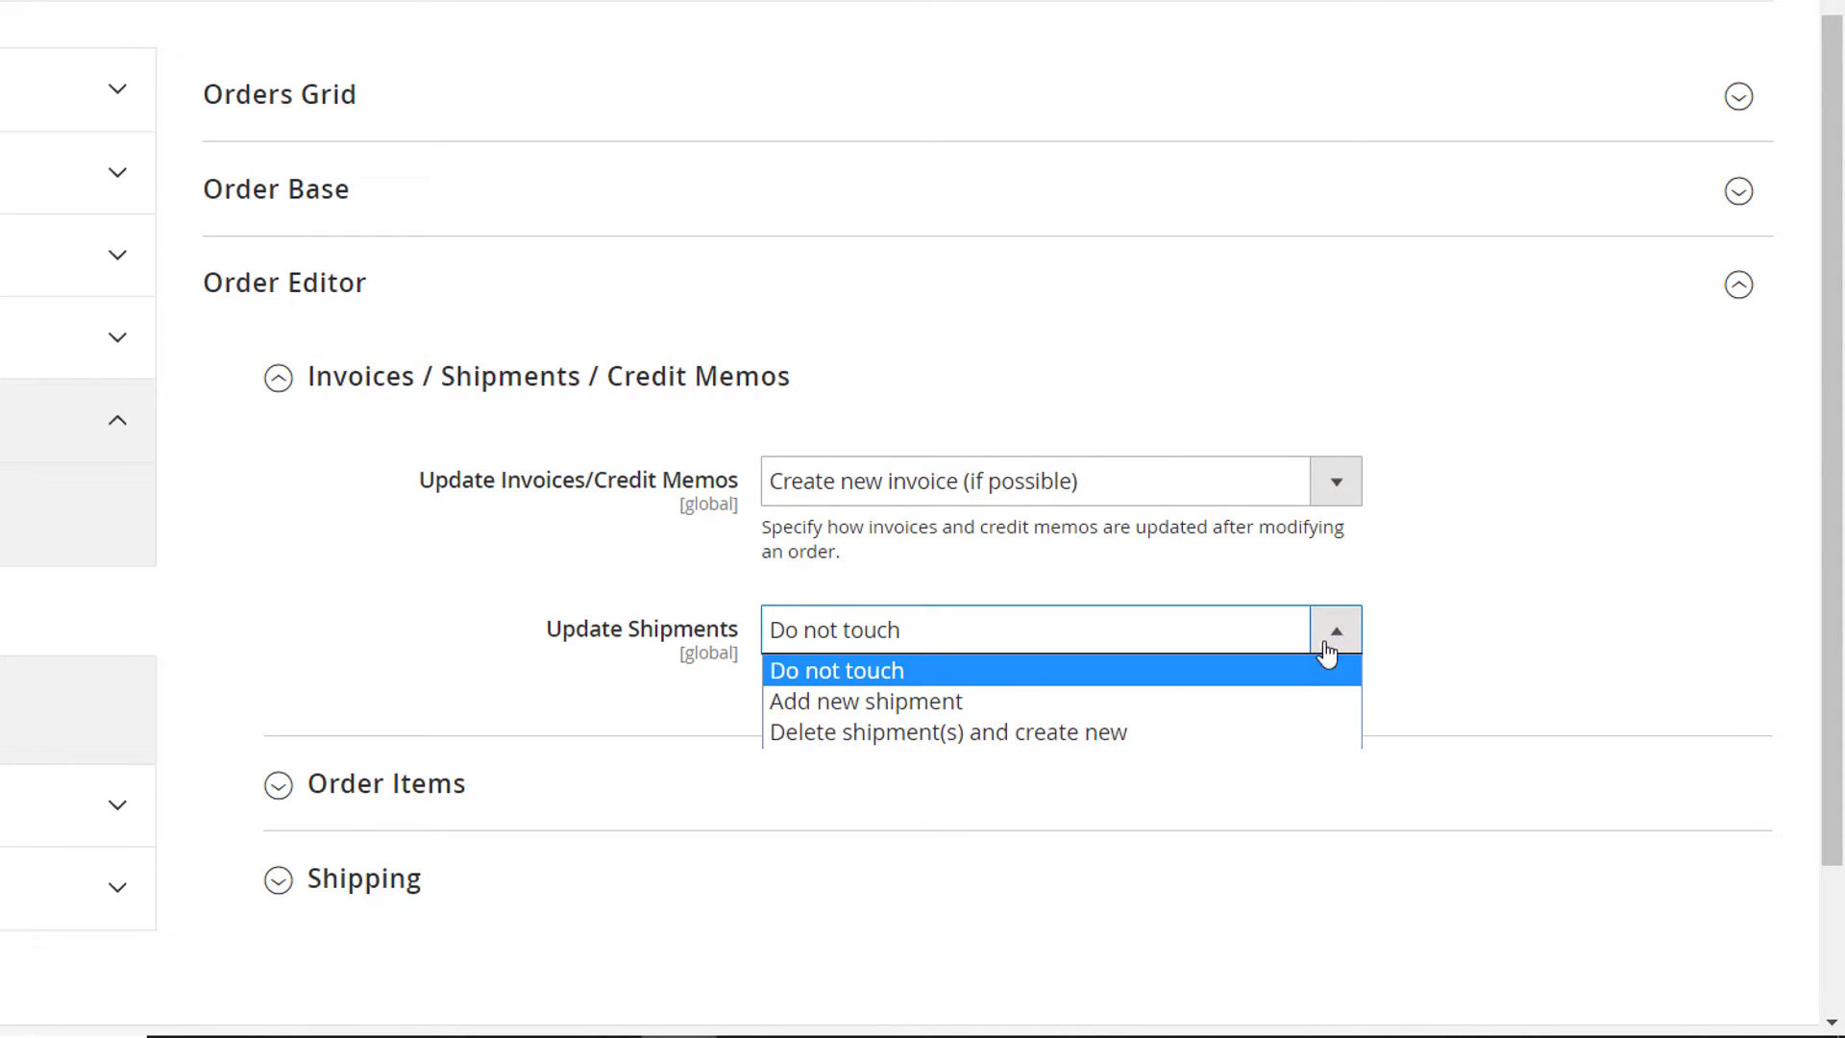
pyautogui.click(1295, 732)
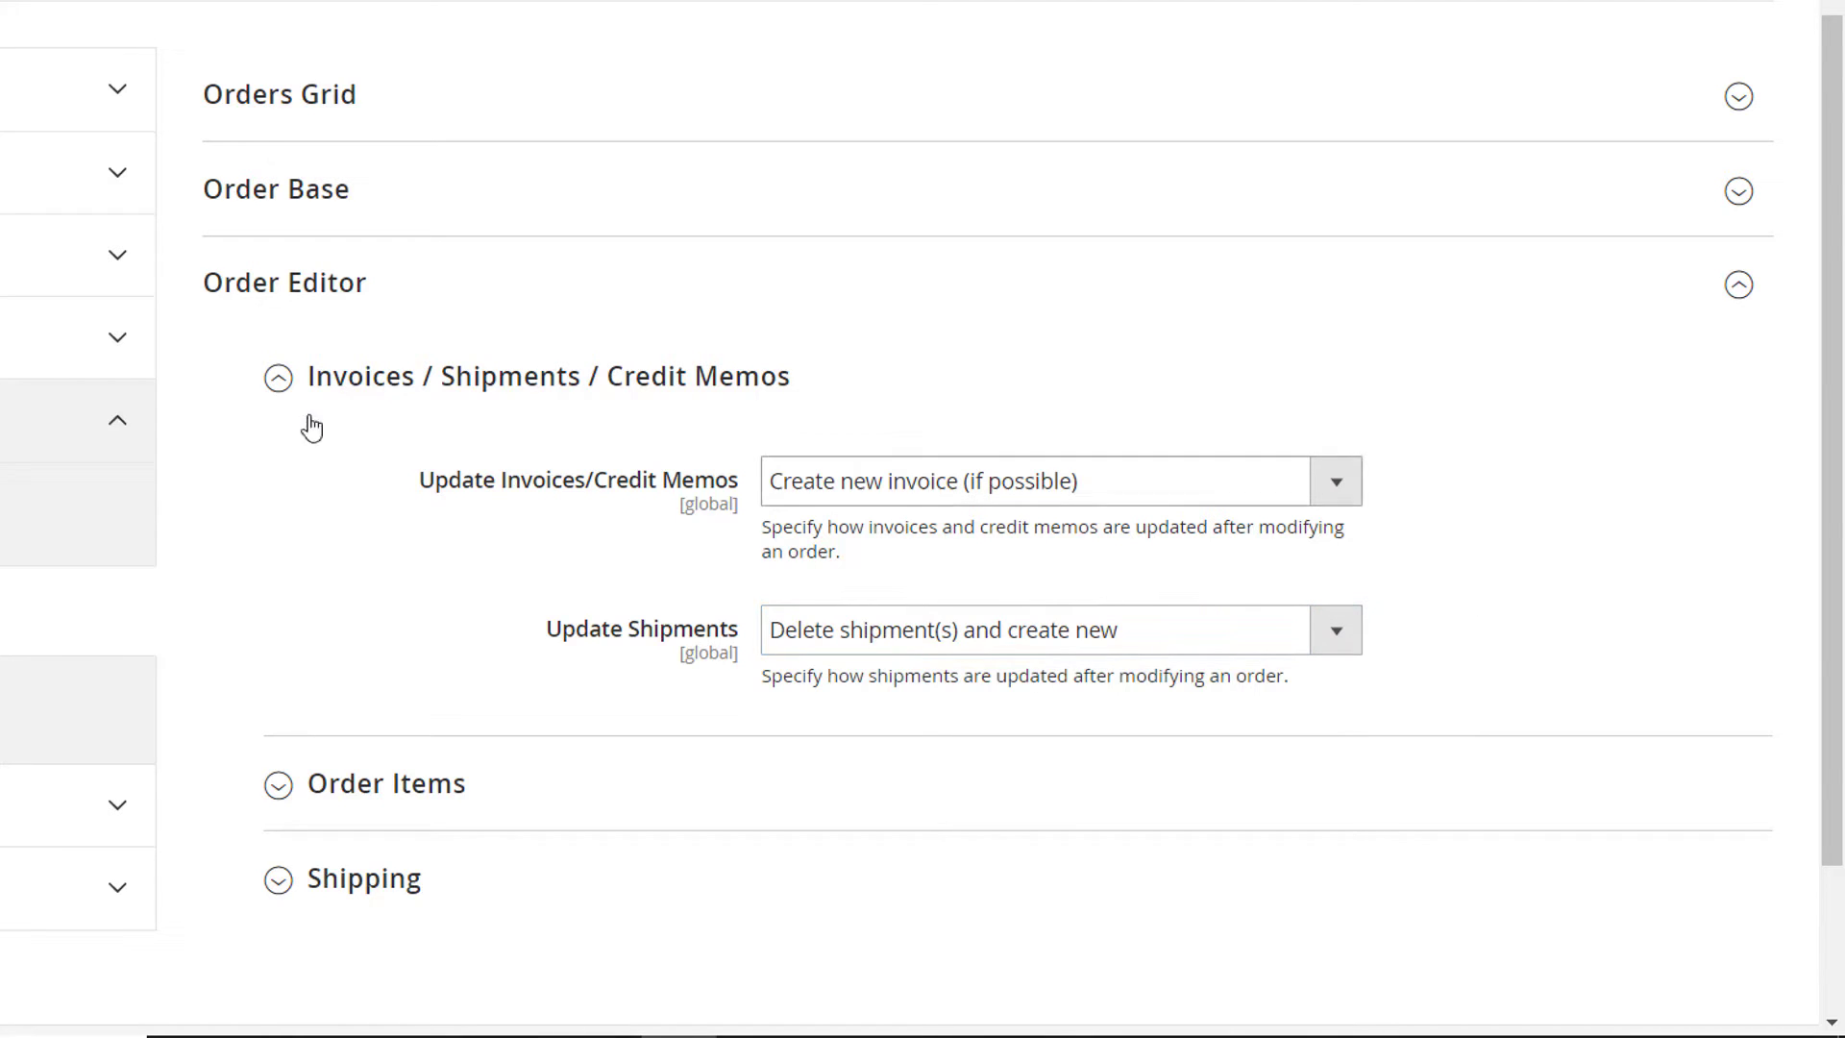
# Keep Return Item To Stock and automatic shipping recalculation turned on.
pyautogui.click(281, 384)
pyautogui.click(282, 475)
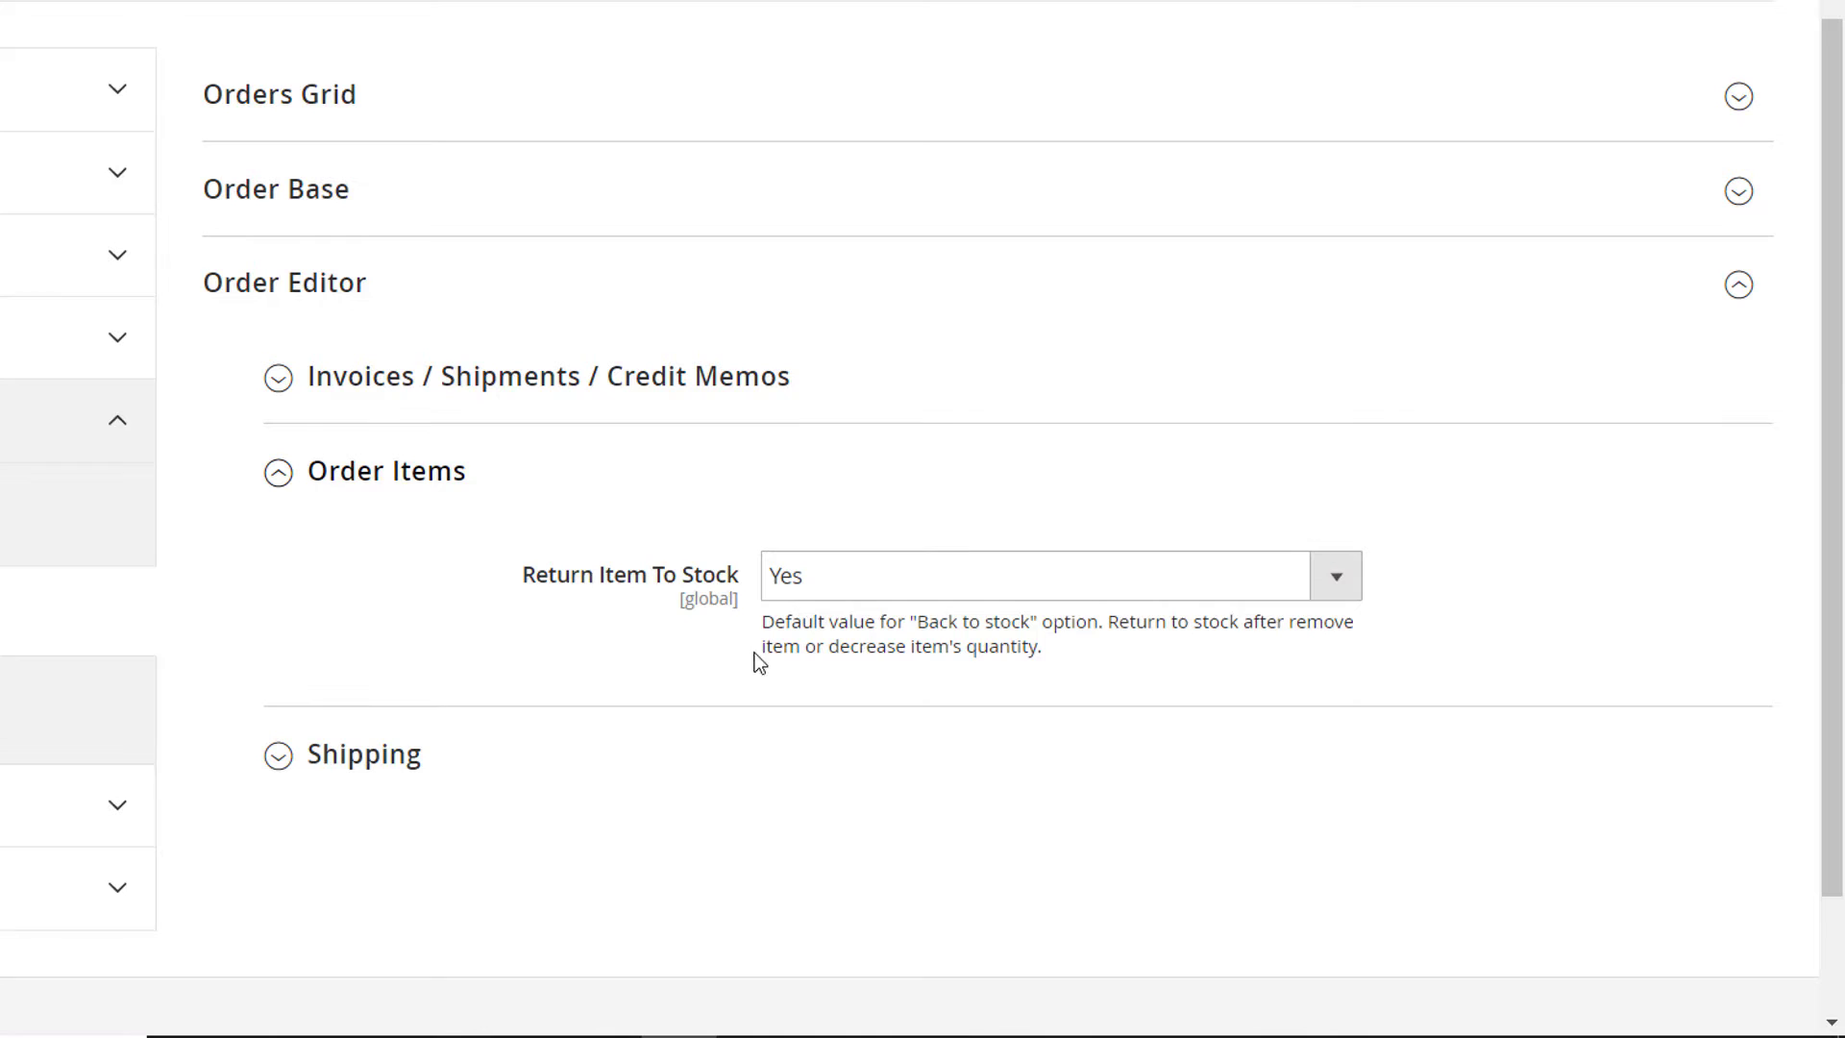
pyautogui.click(1338, 598)
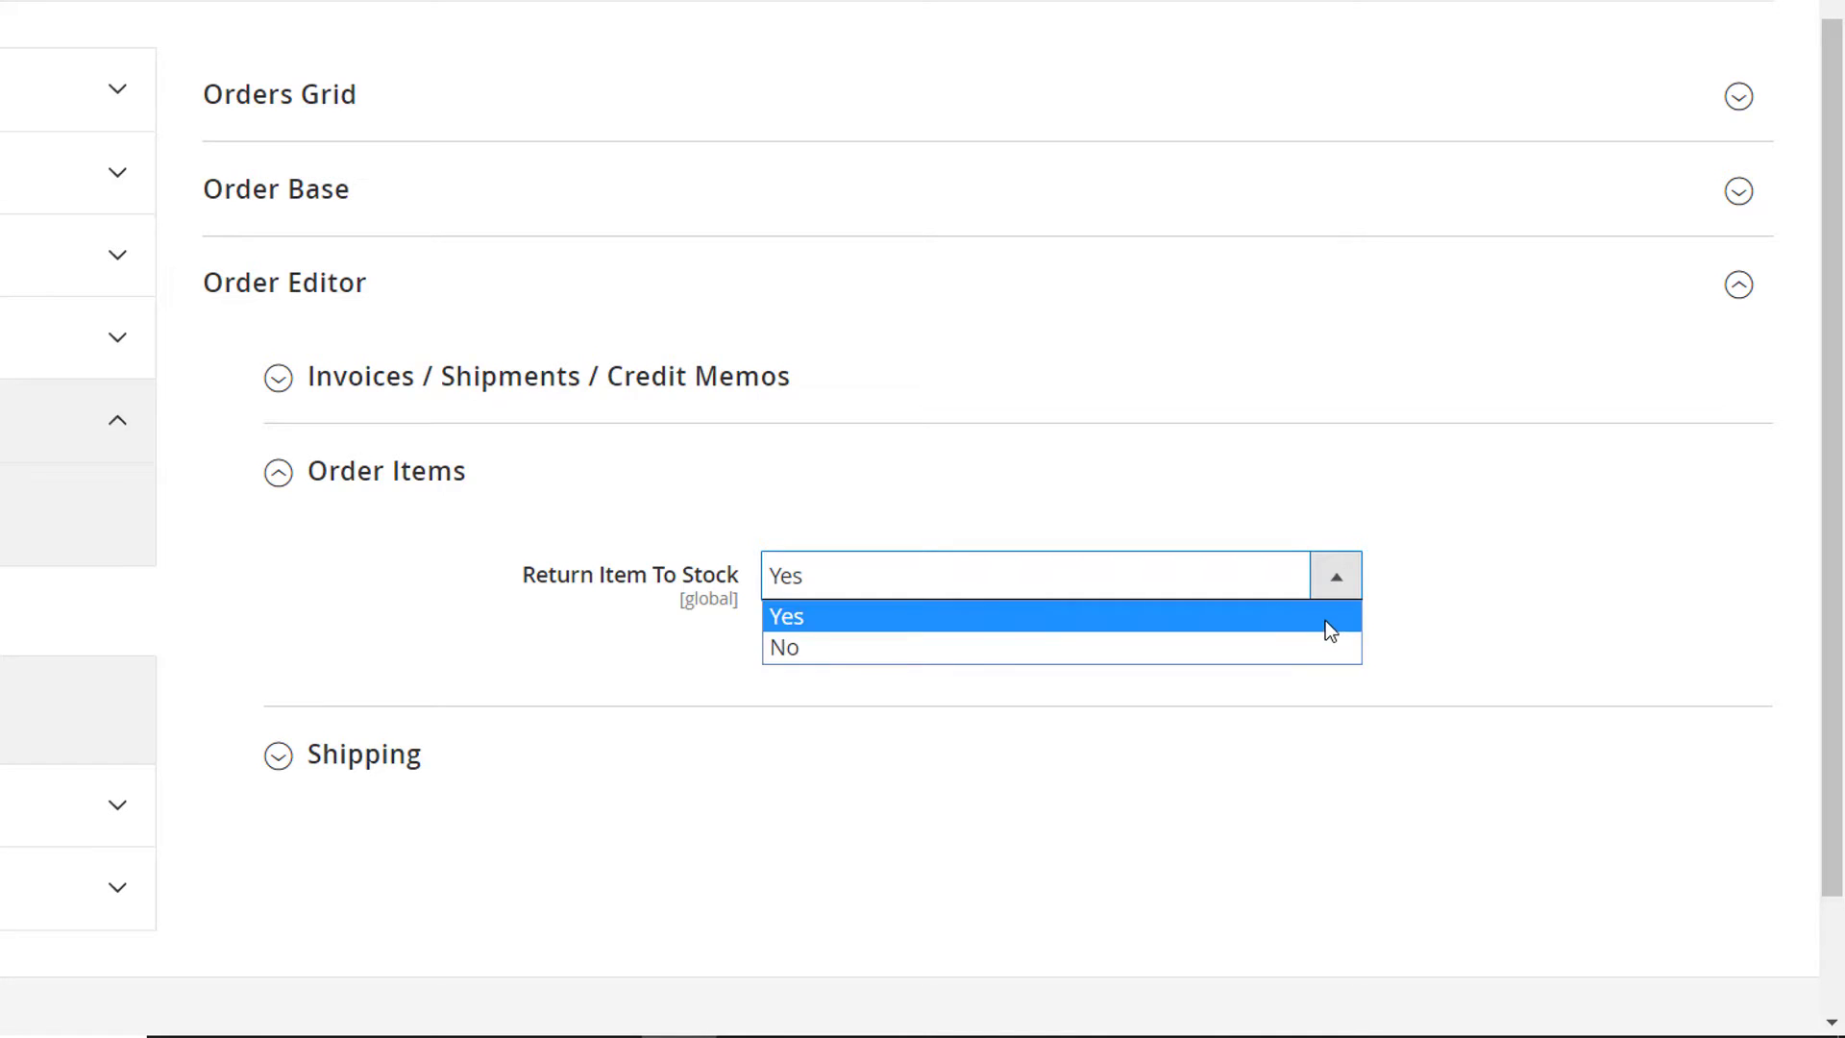
pyautogui.click(1326, 622)
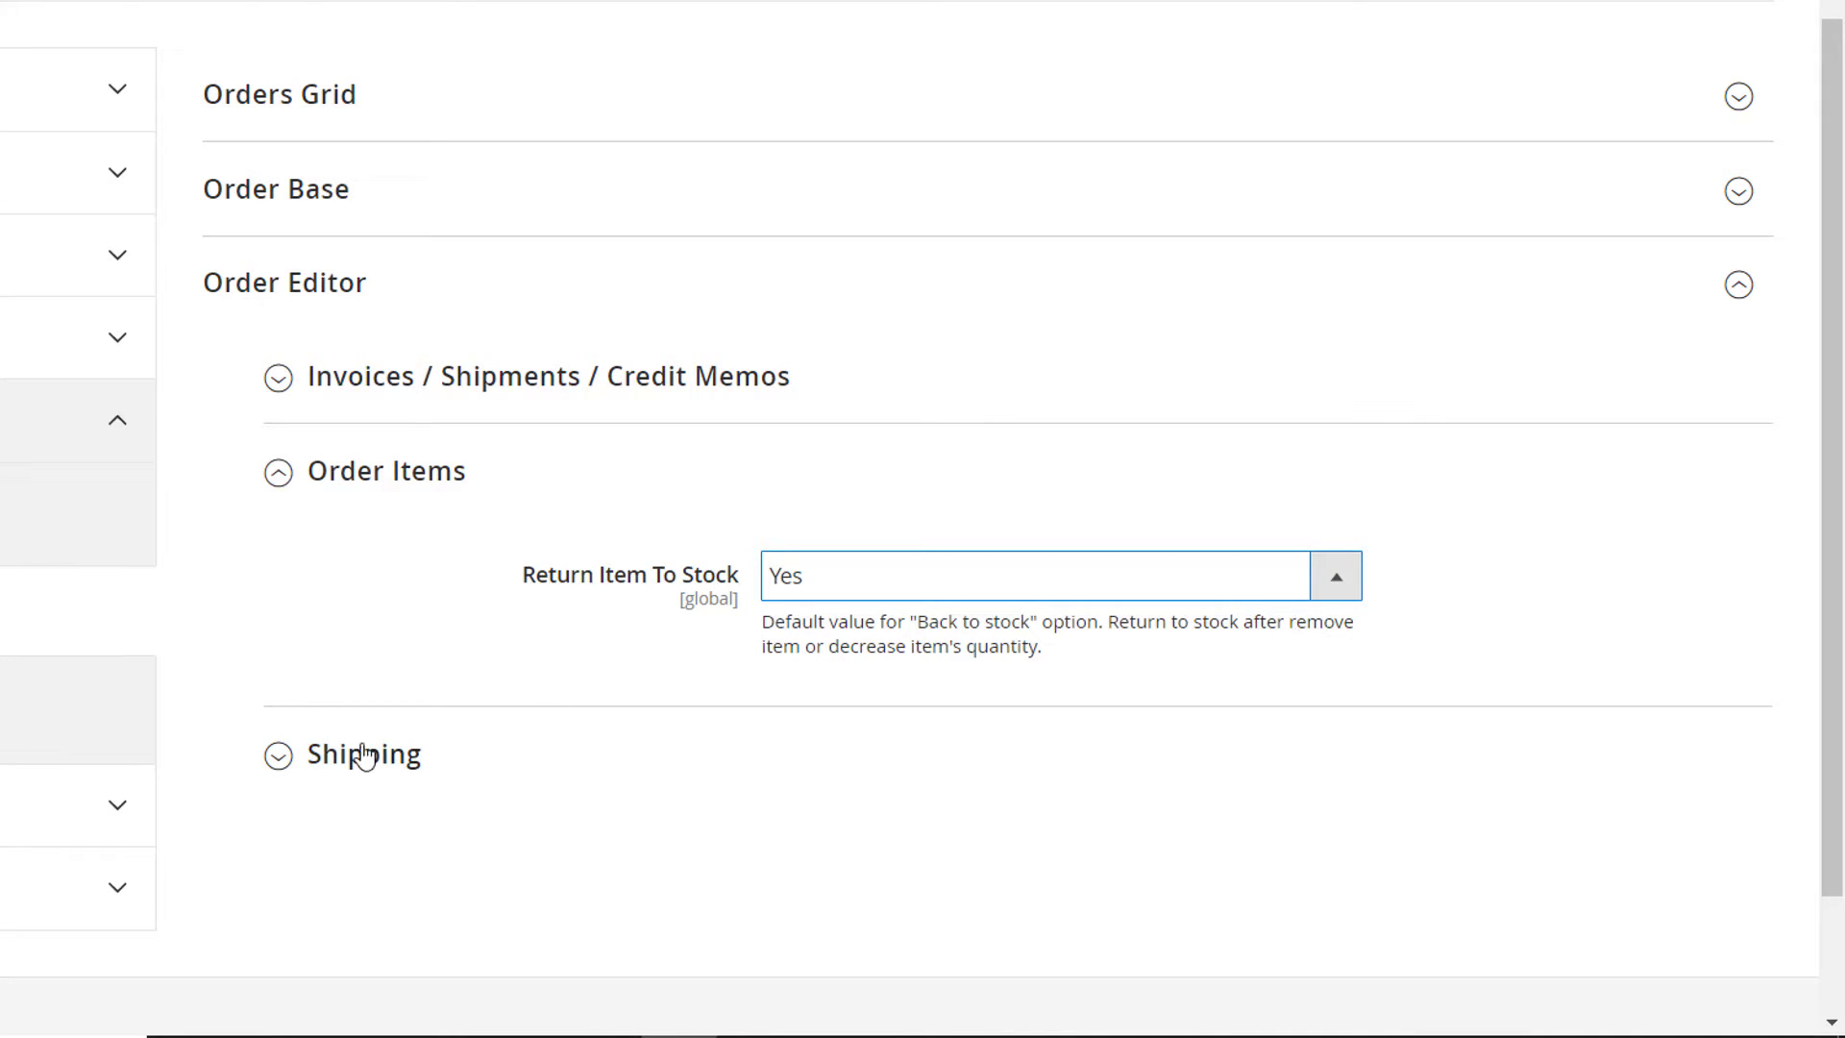
pyautogui.click(278, 473)
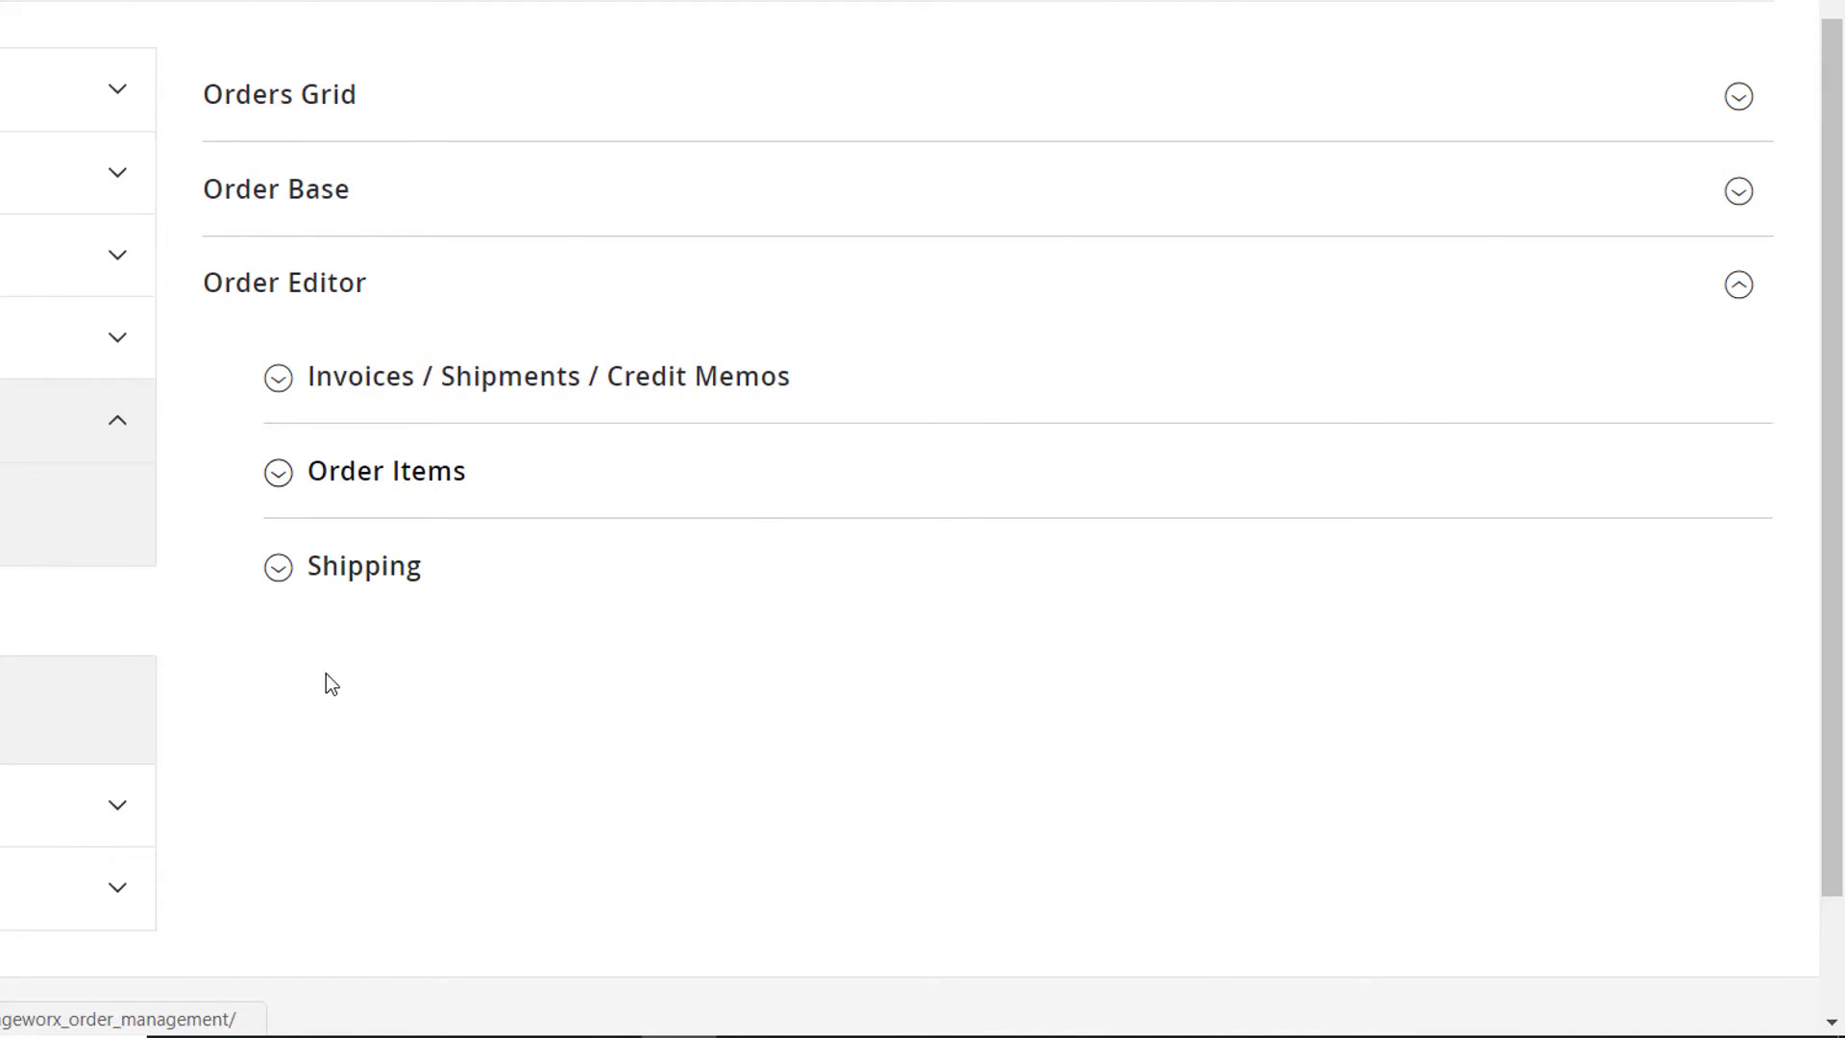
pyautogui.click(279, 568)
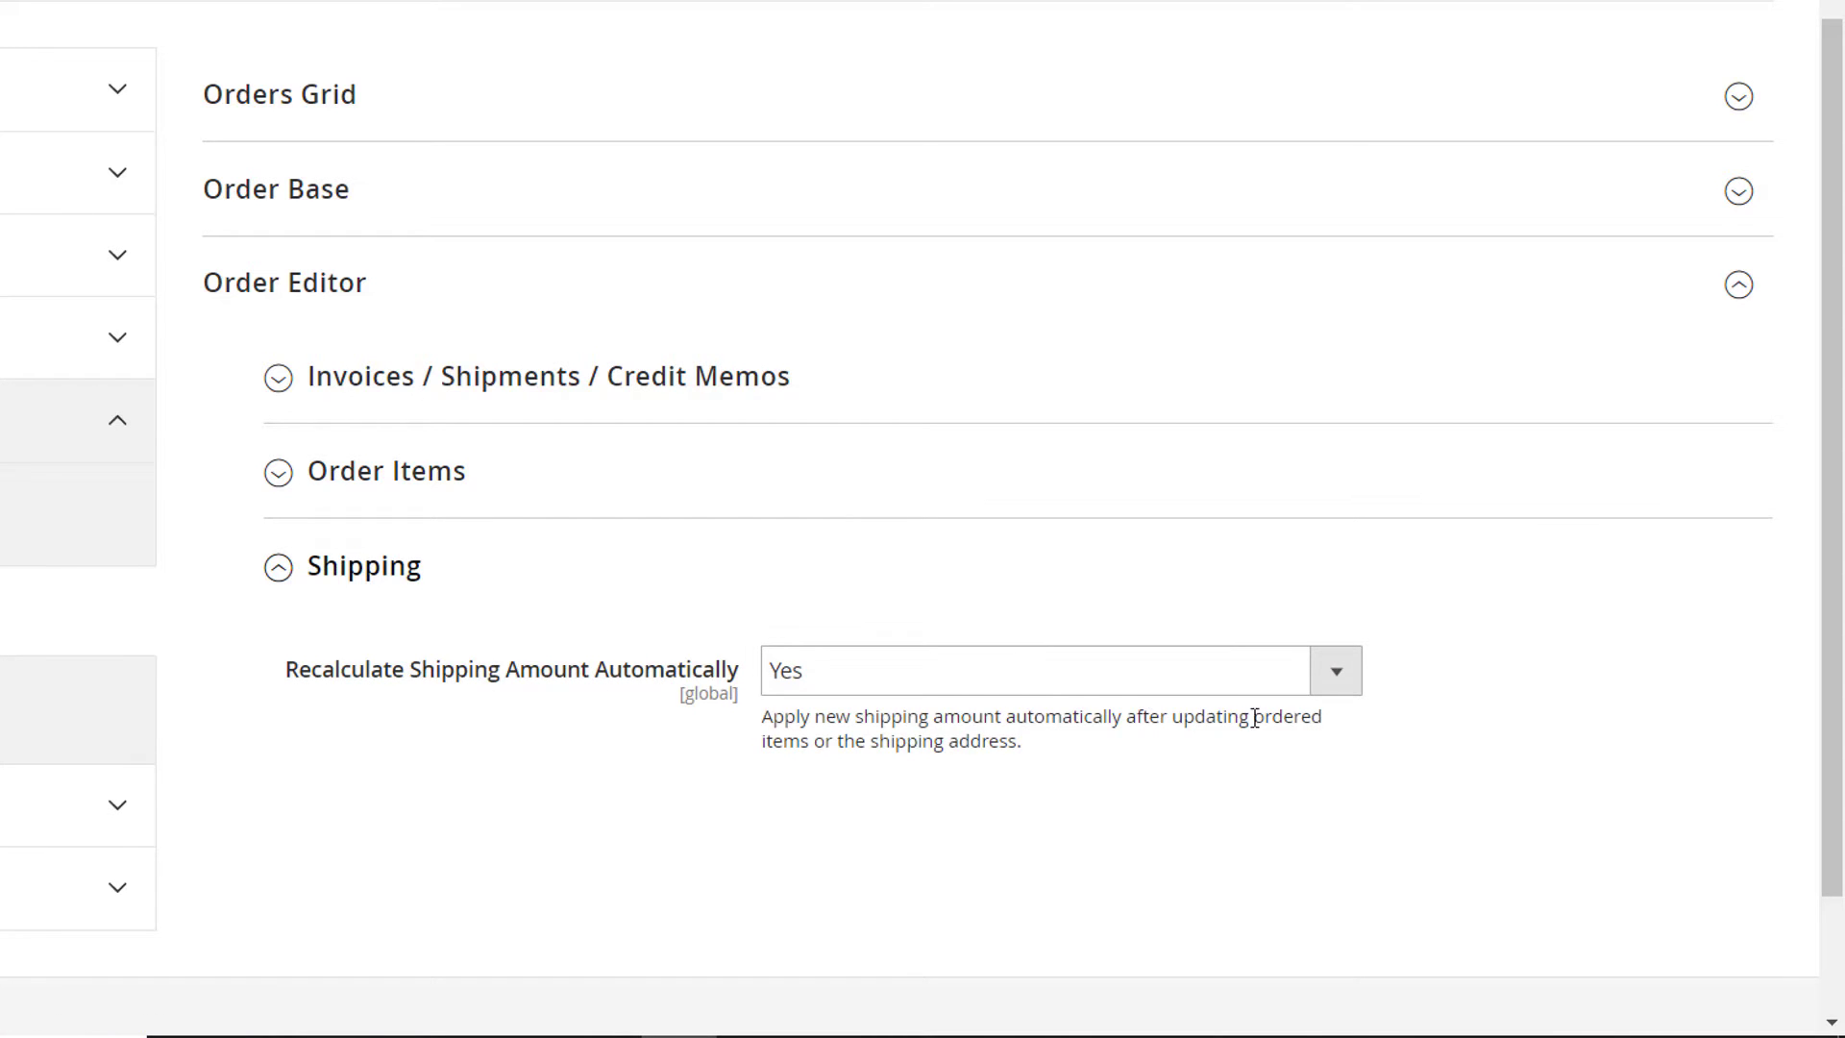
pyautogui.click(1338, 673)
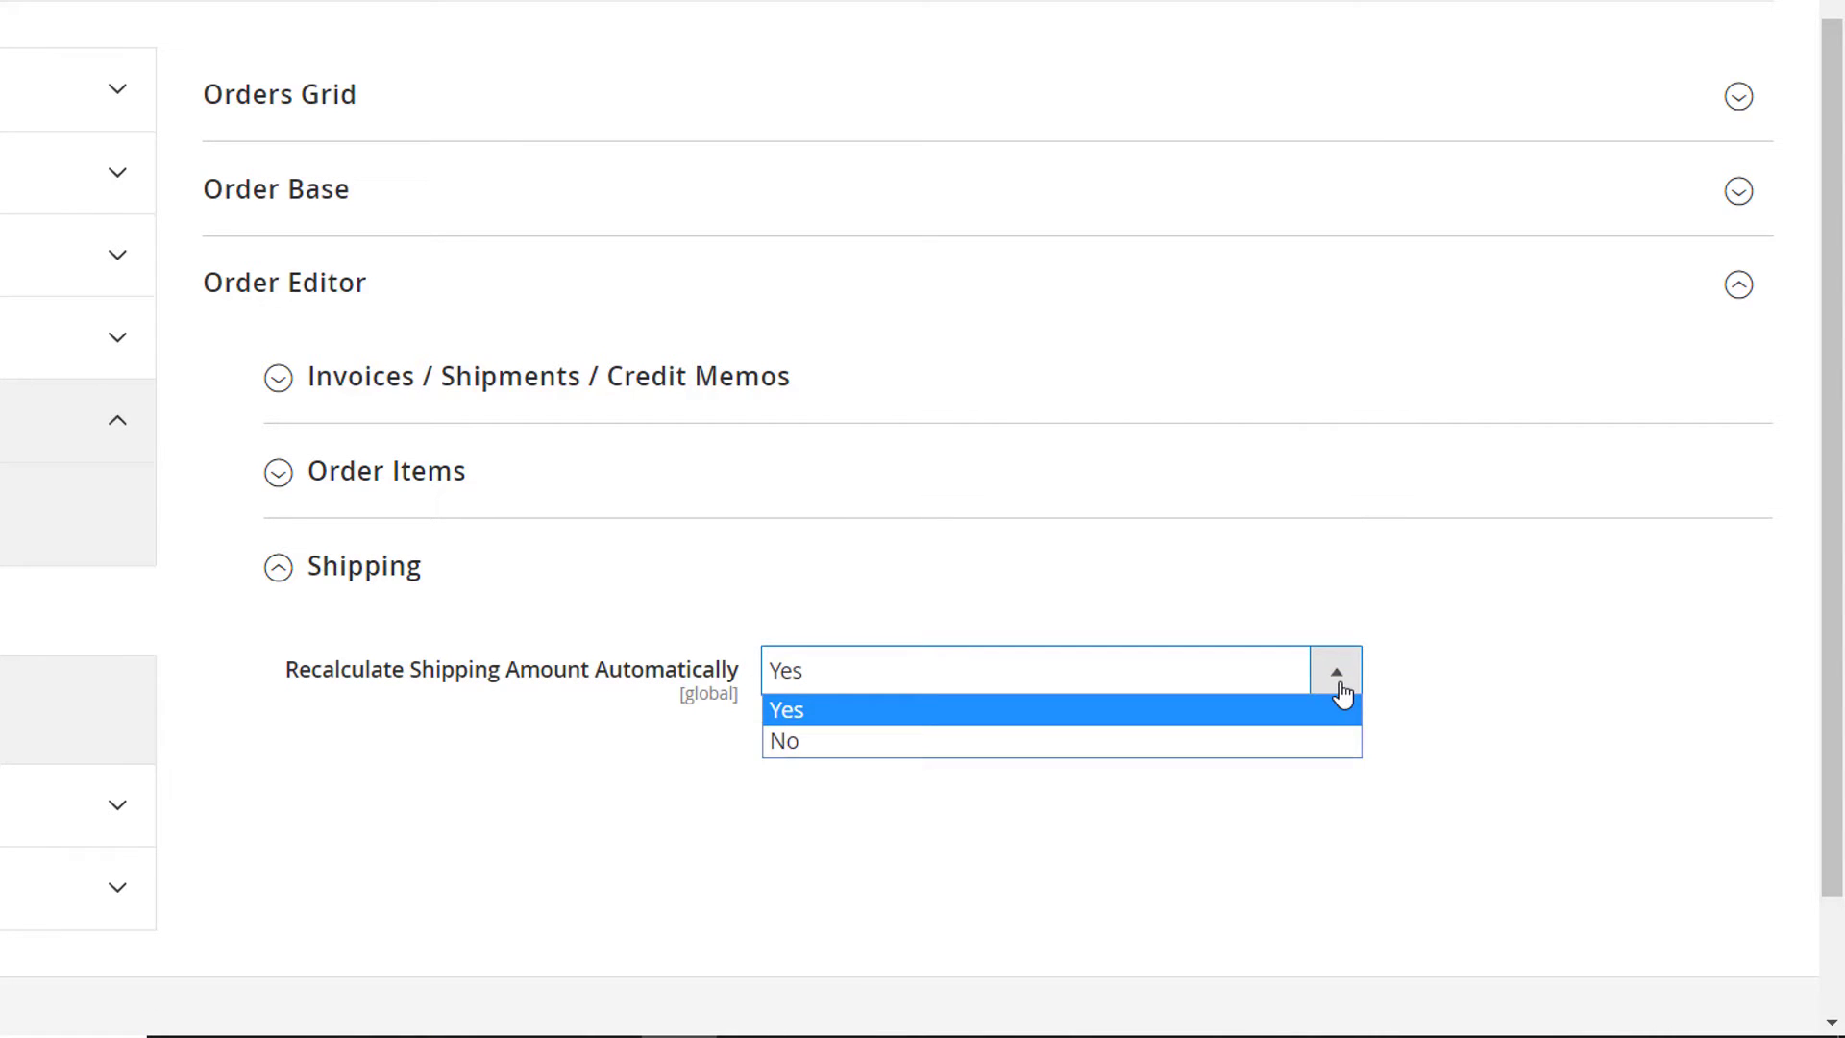
pyautogui.click(1333, 705)
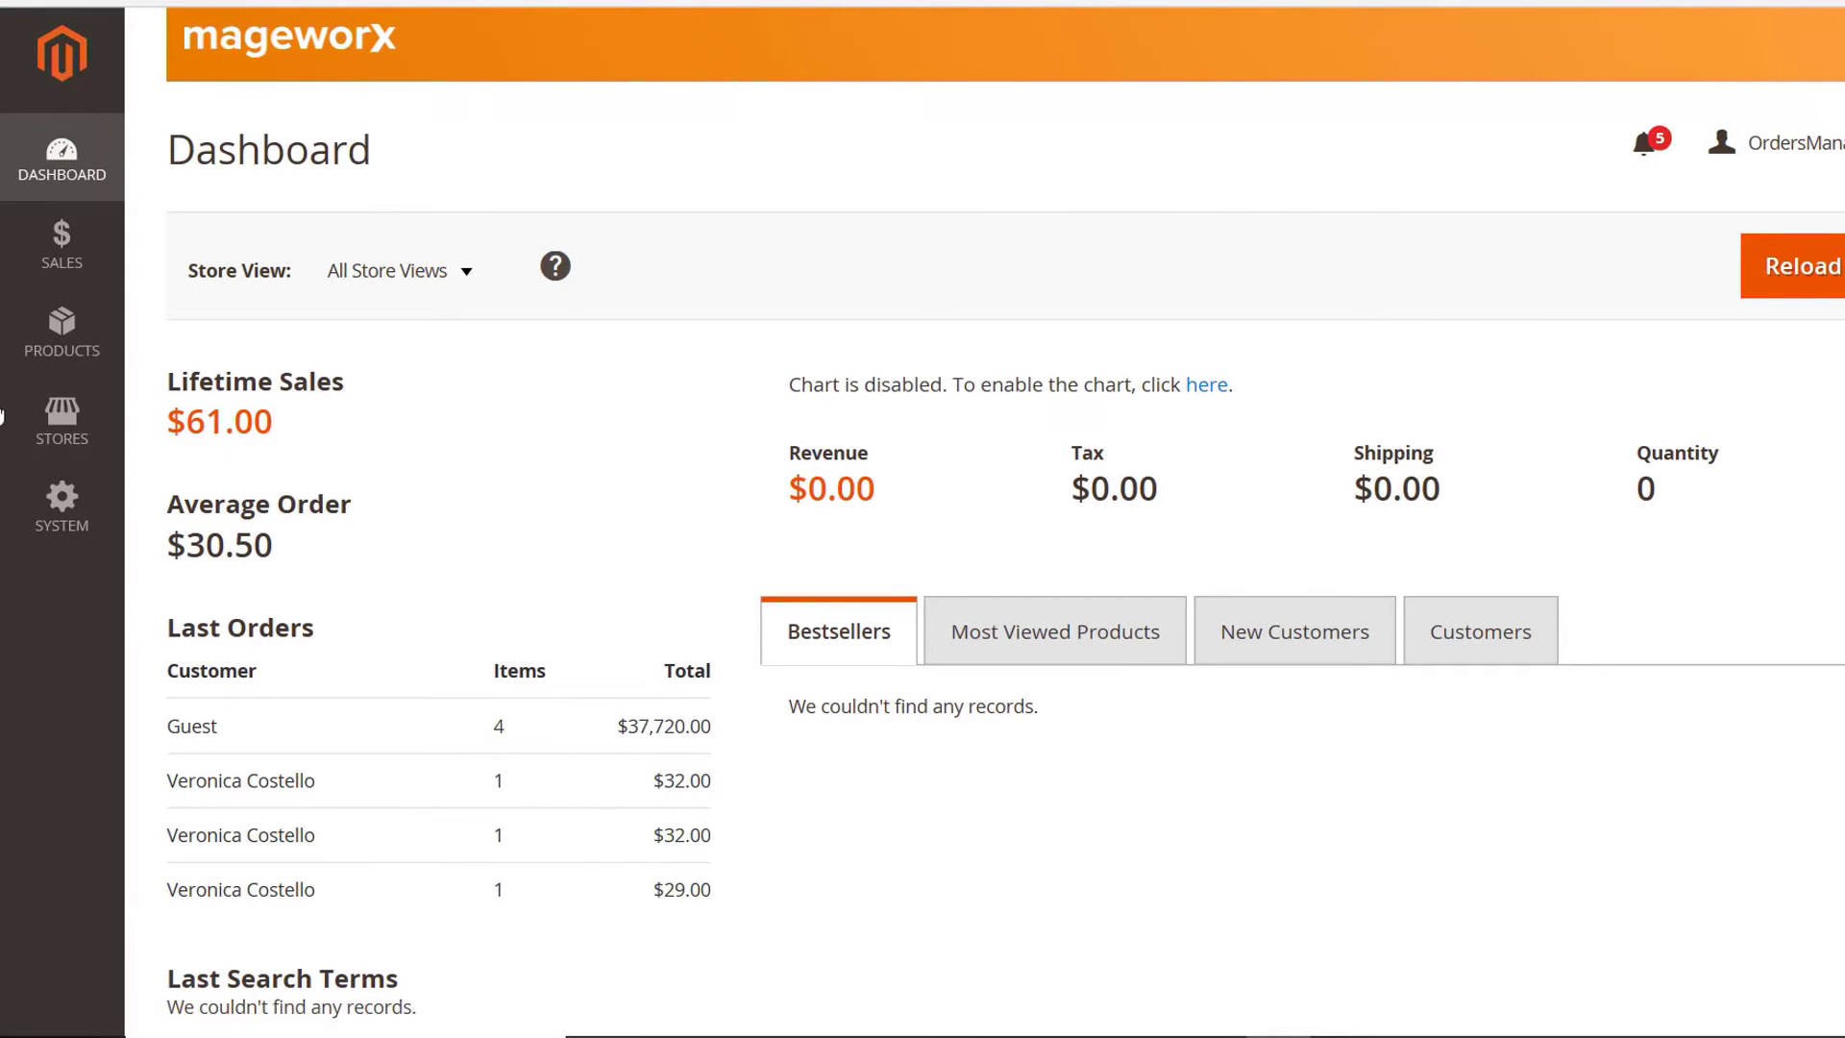
# Open the orders grid's column chooser and look through its Shipping, Billing and Customer tabs.
pyautogui.click(62, 248)
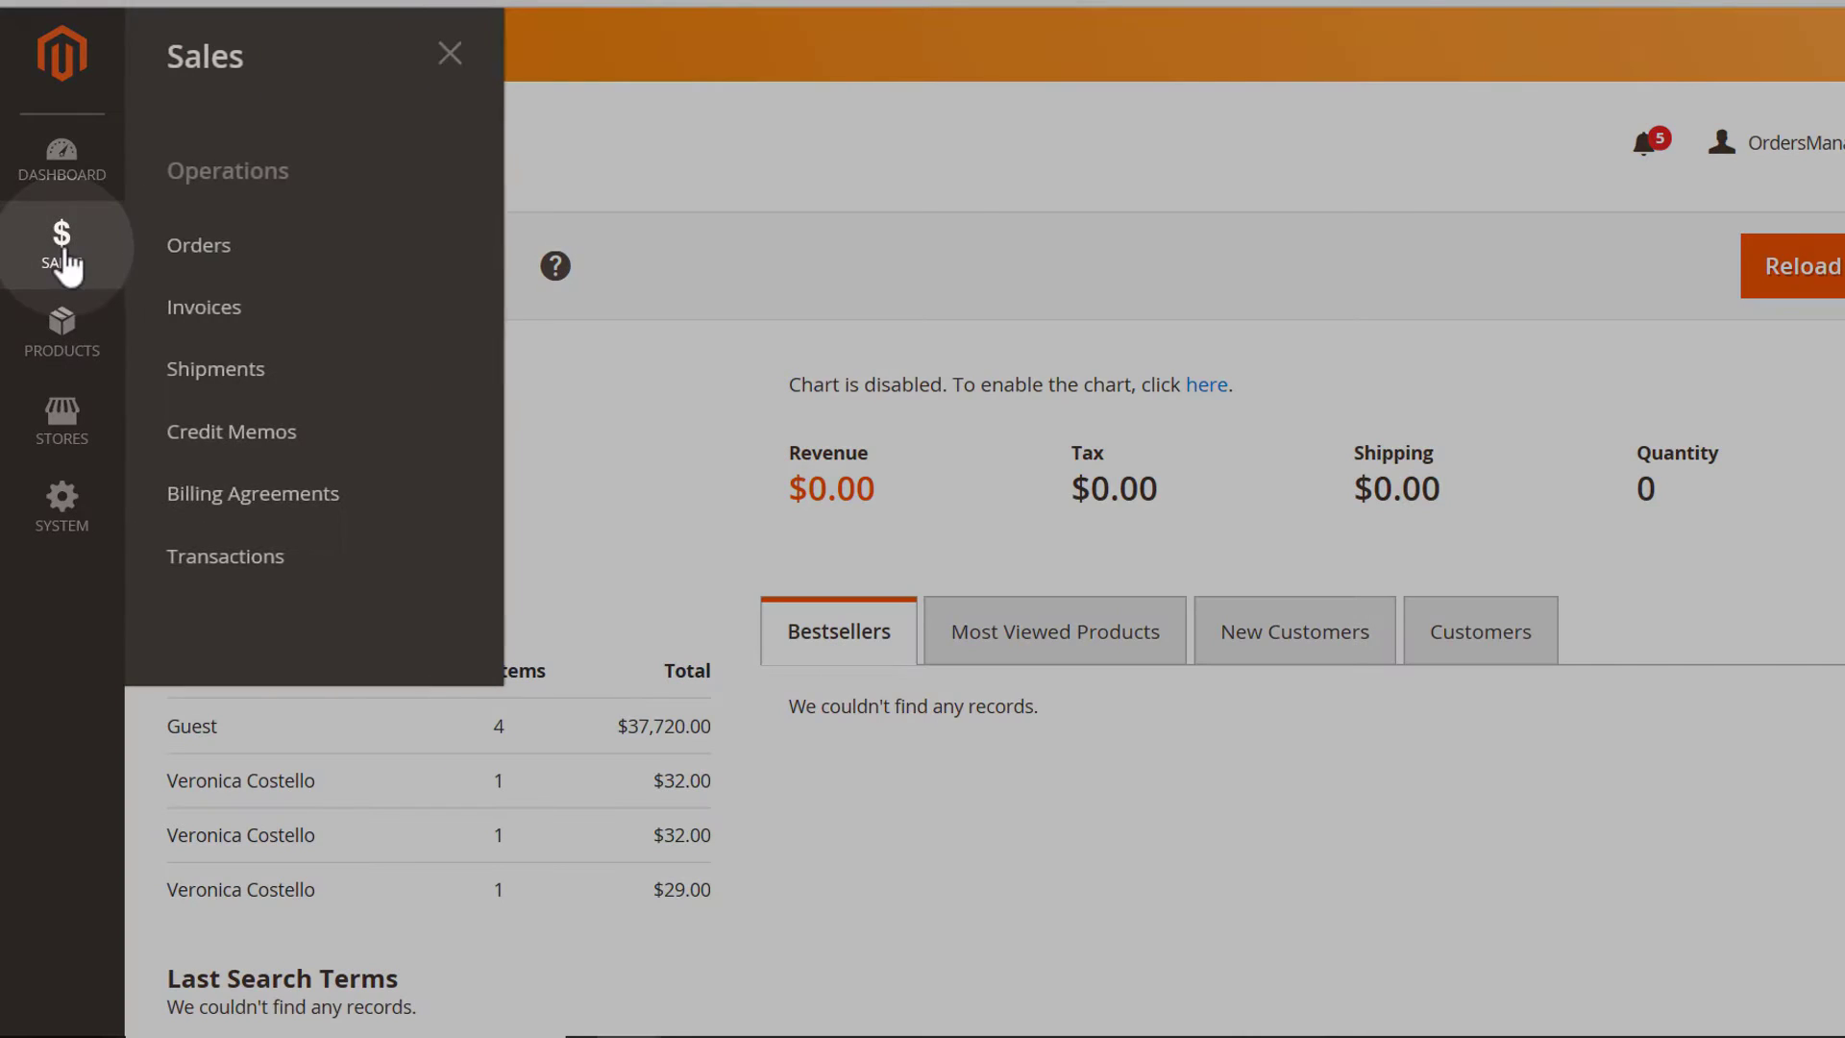
pyautogui.click(215, 276)
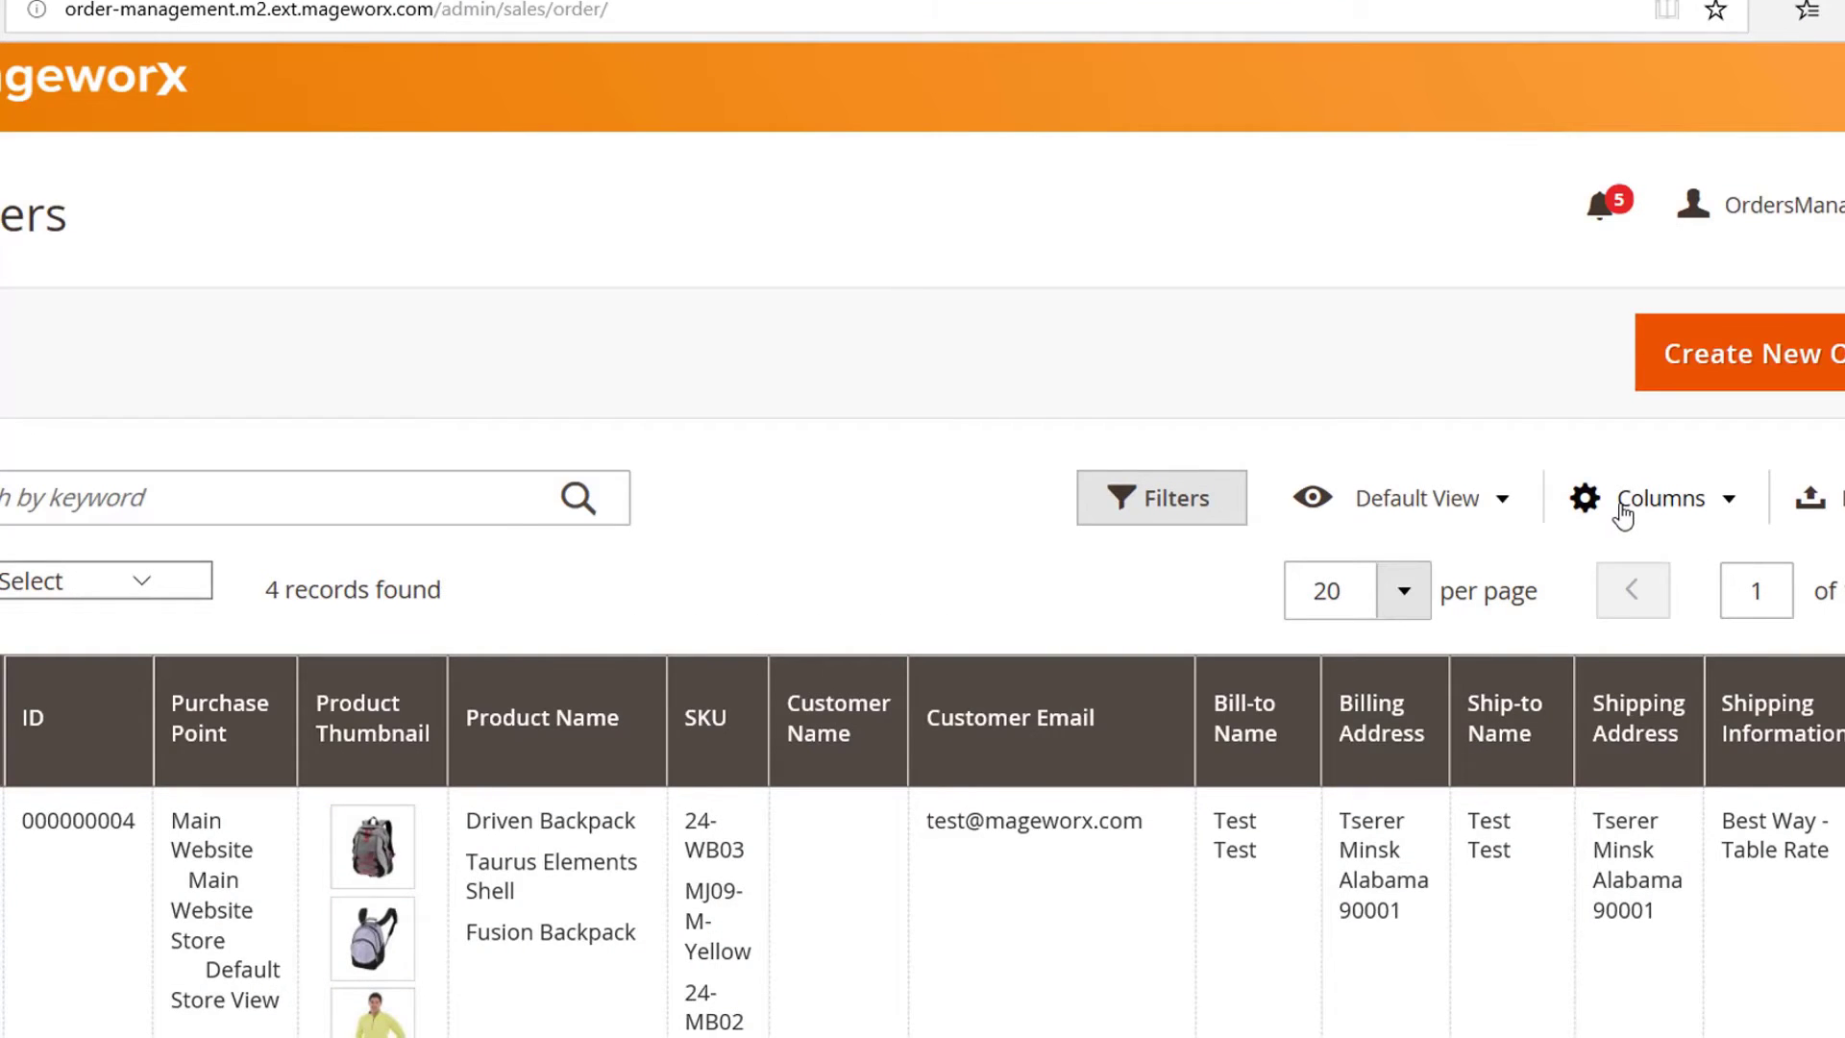
pyautogui.click(1736, 501)
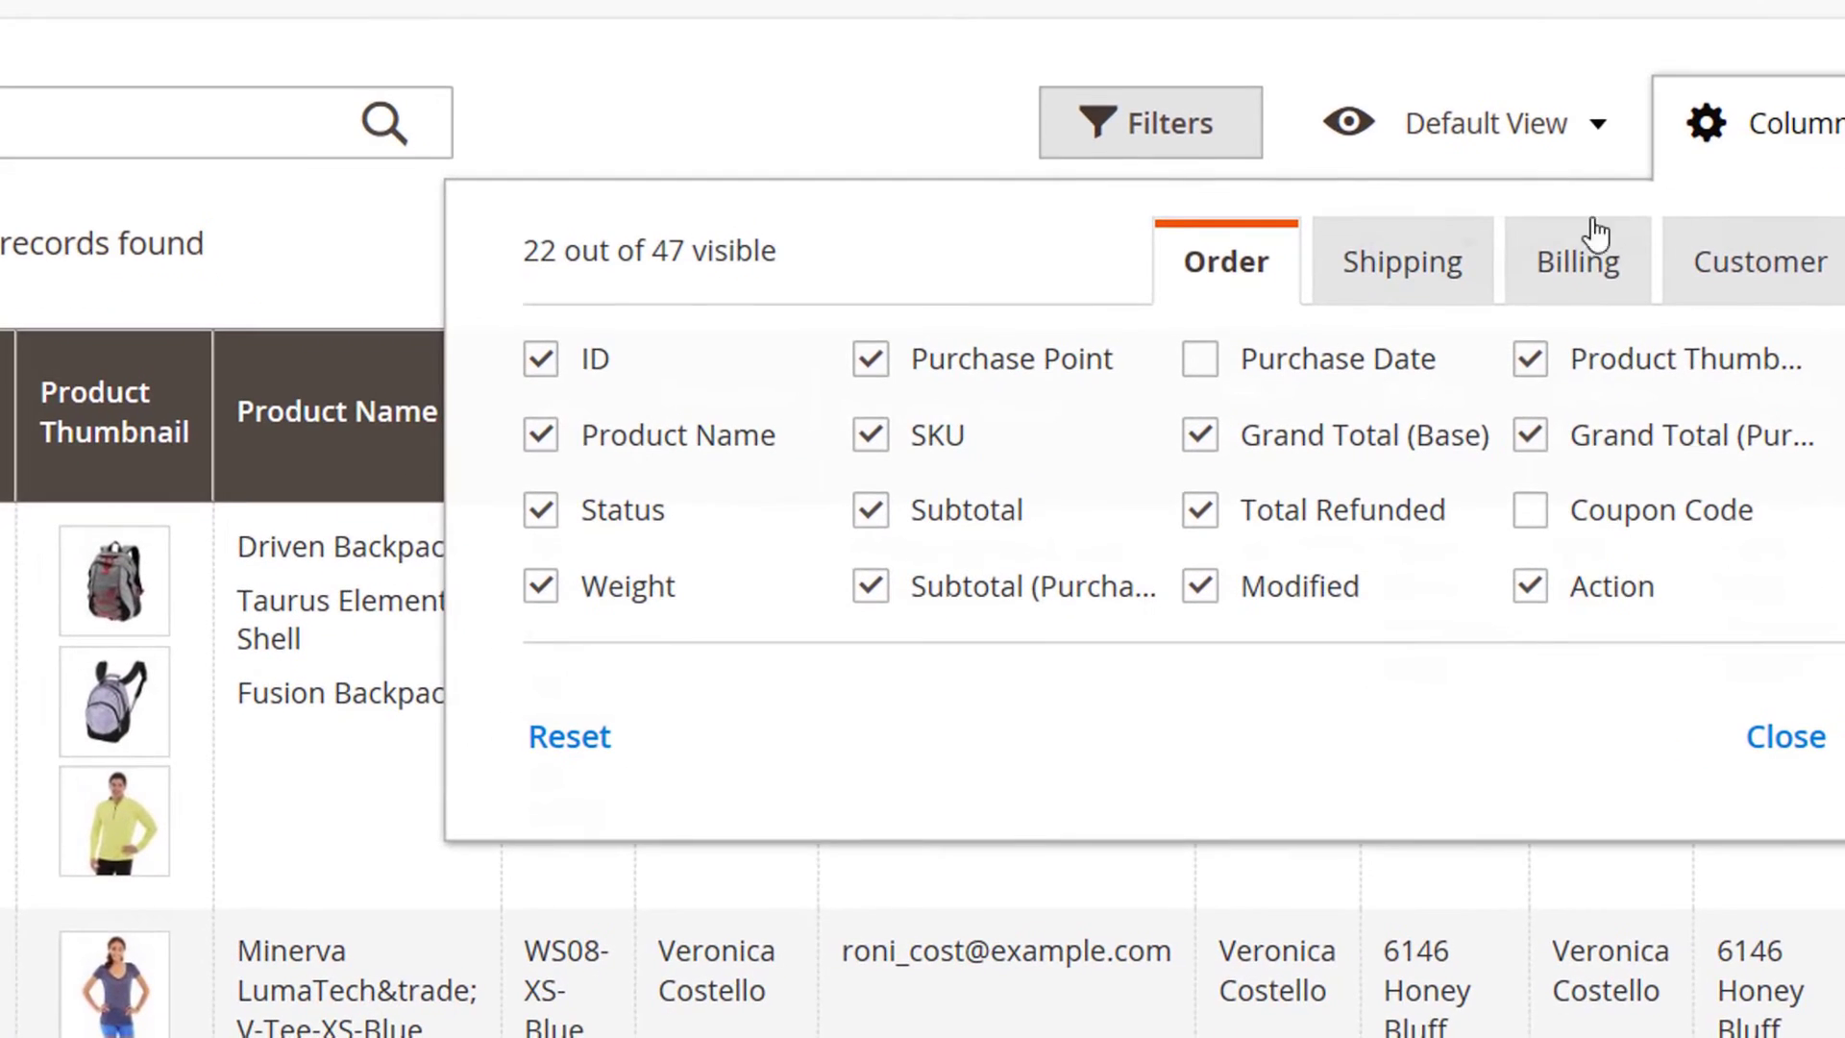
pyautogui.click(1395, 263)
pyautogui.click(1576, 298)
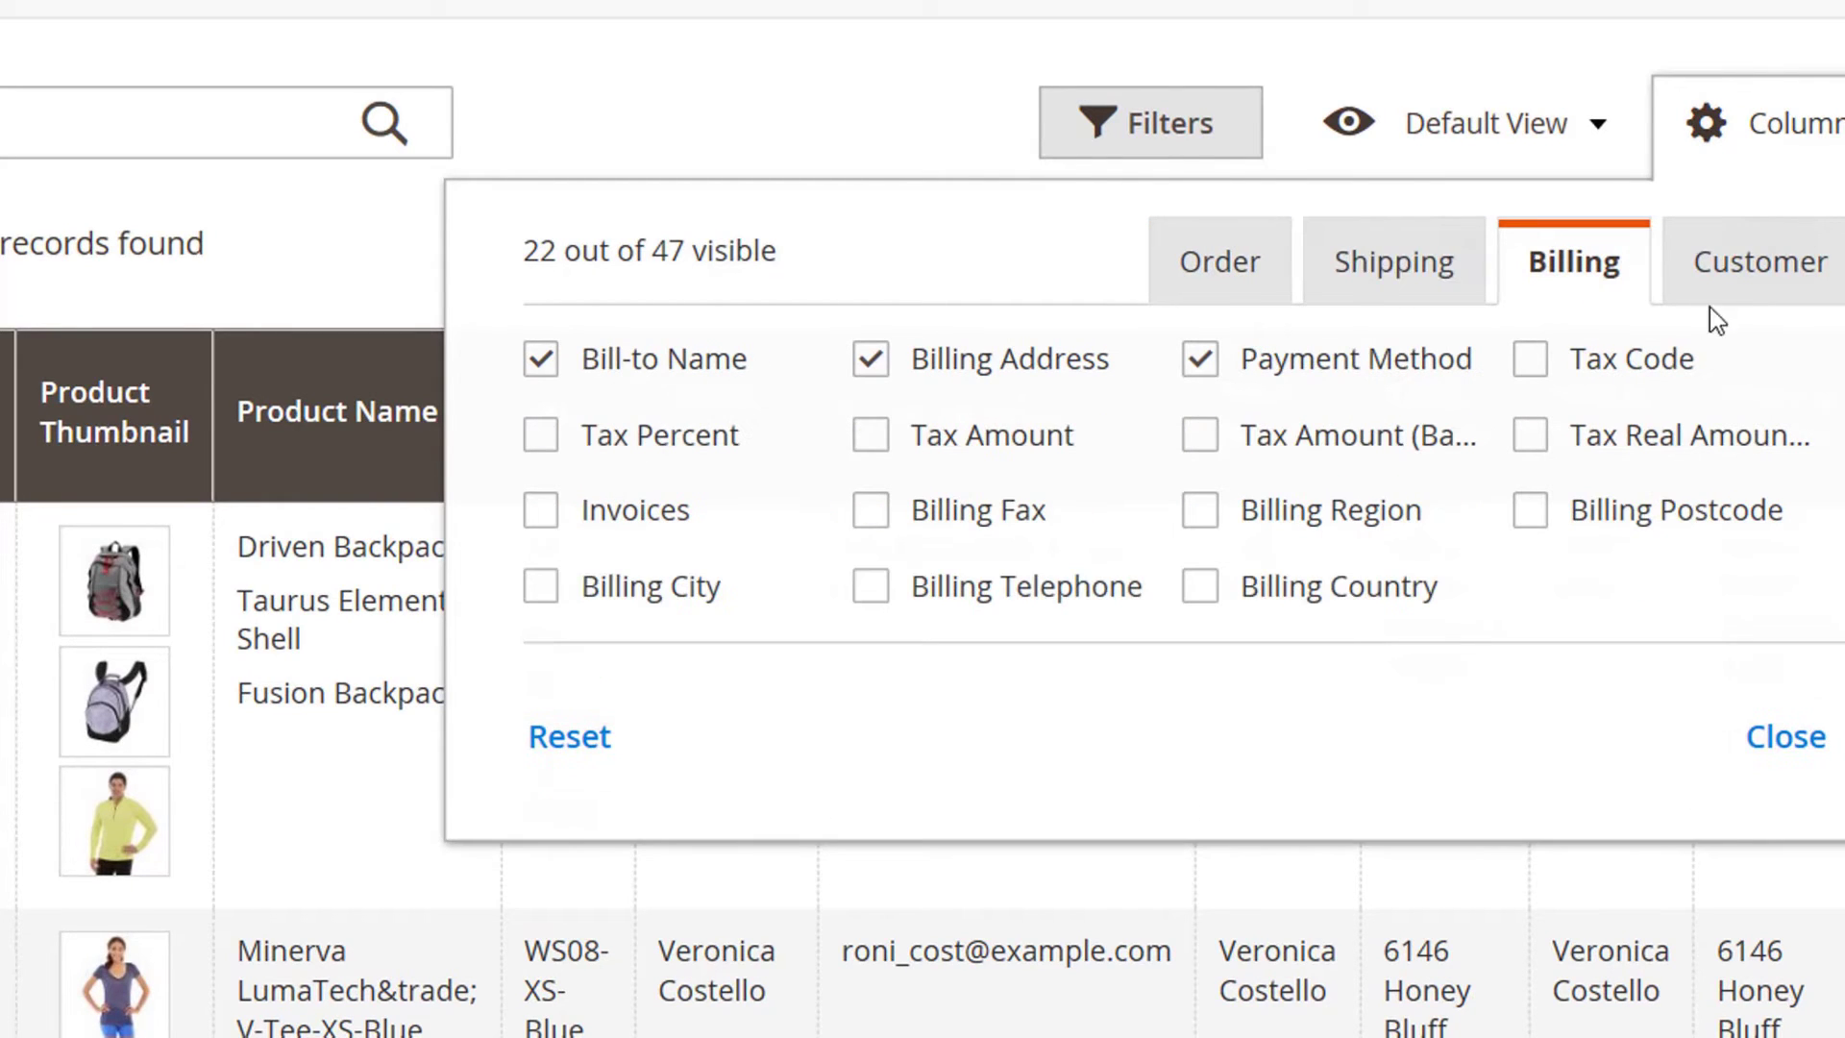
pyautogui.click(1773, 281)
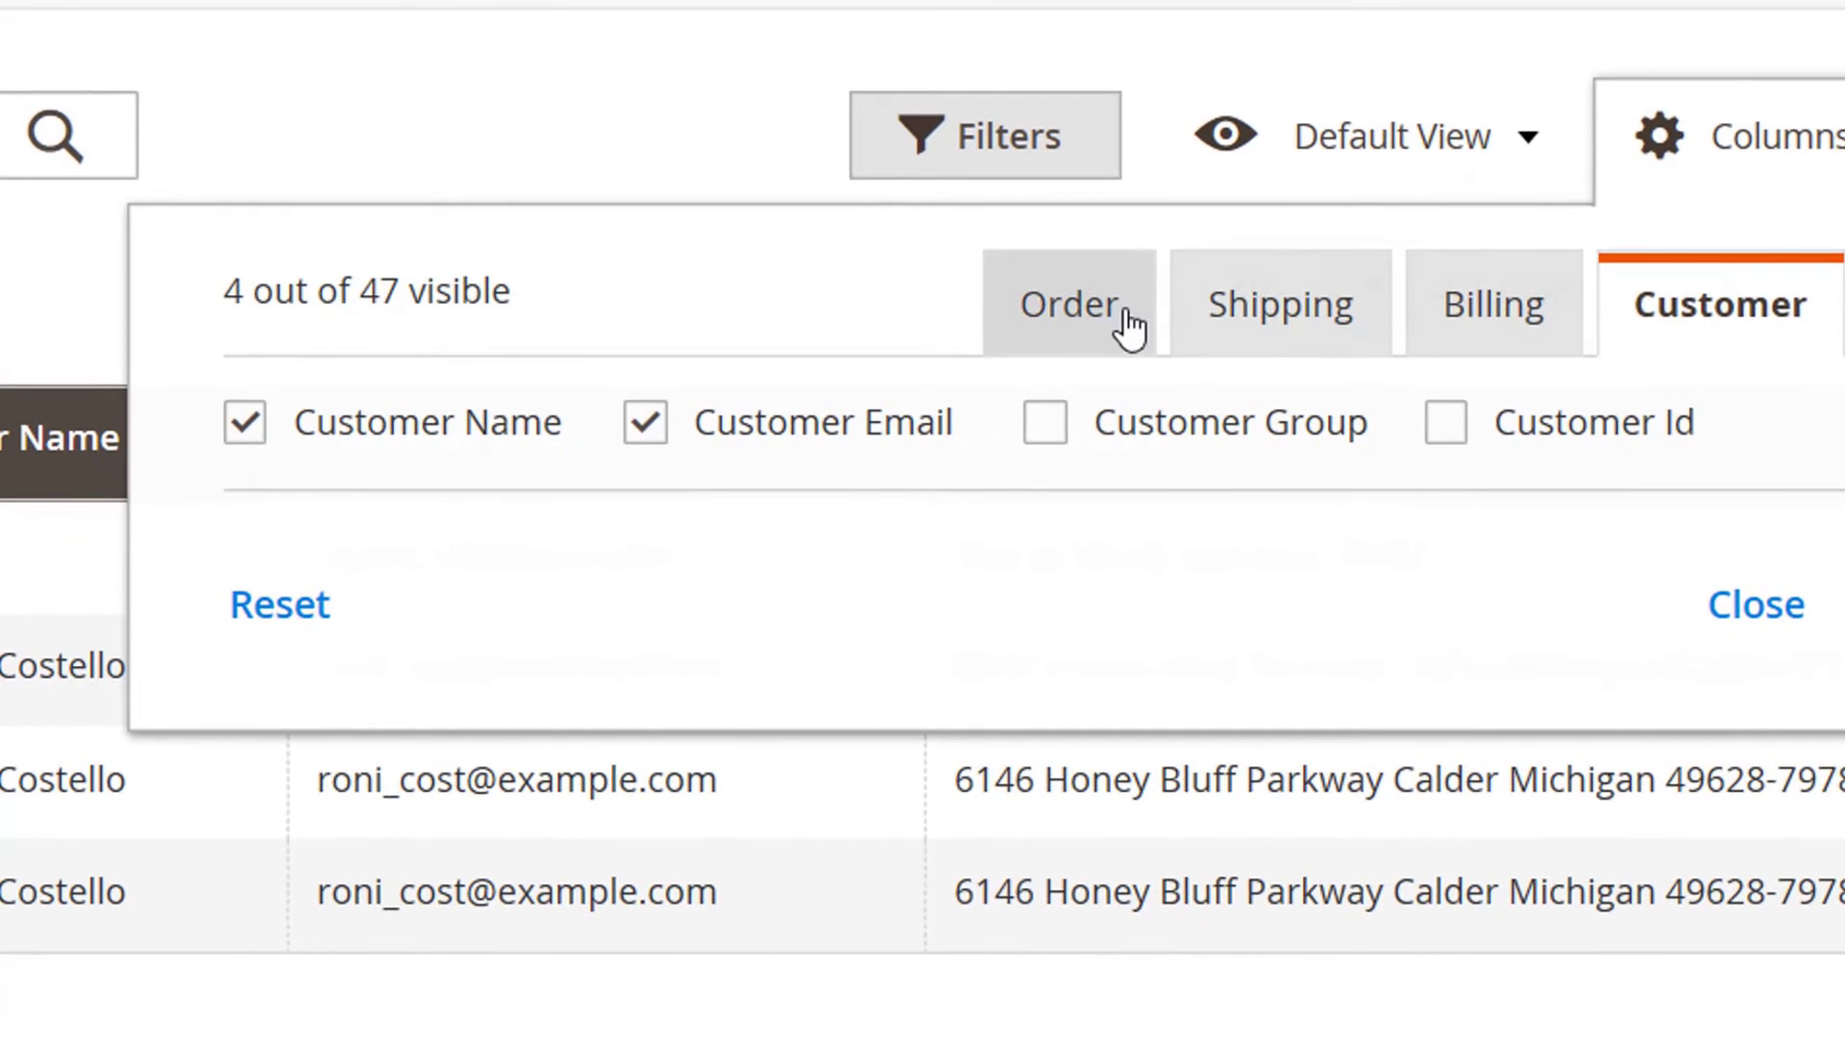
pyautogui.click(1101, 321)
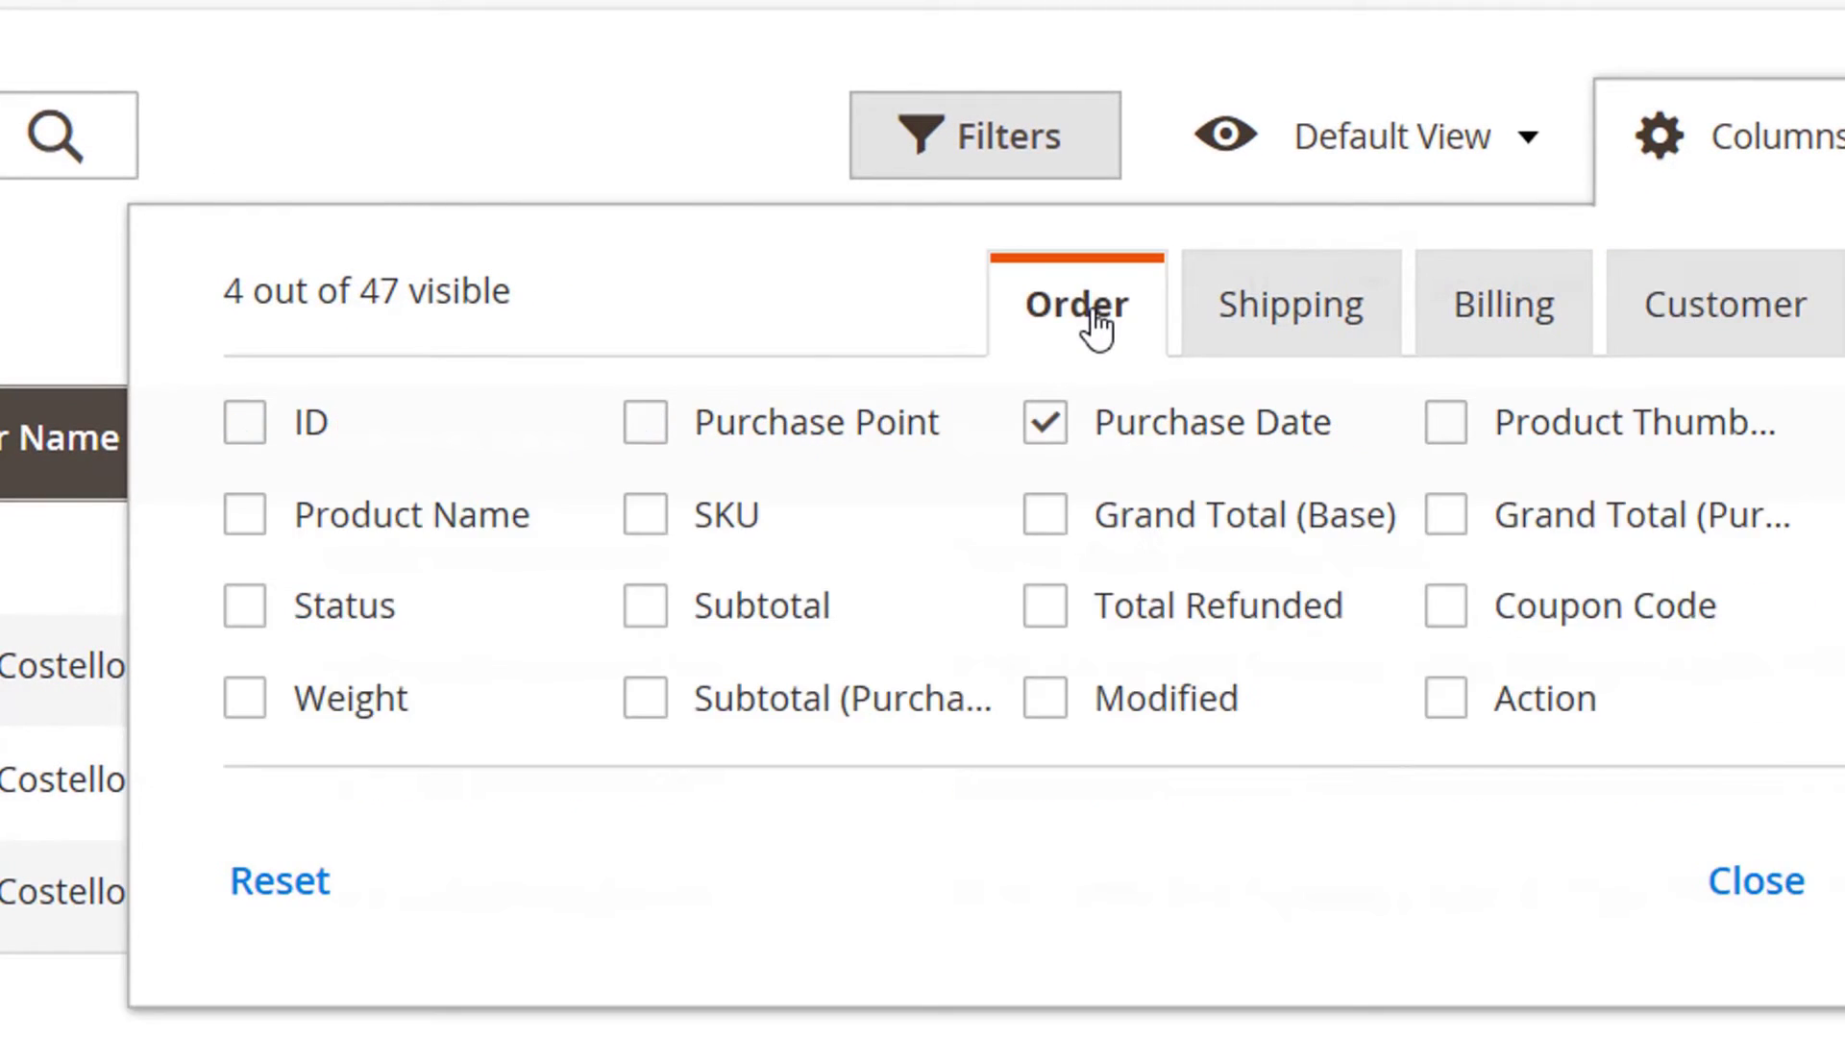
# Show ID, SKU, Product Name, Status, Subtotal and Subtotal (Purchased), then move Customer Name and Status after SKU.
pyautogui.click(259, 433)
pyautogui.click(648, 530)
pyautogui.click(245, 514)
pyautogui.click(245, 605)
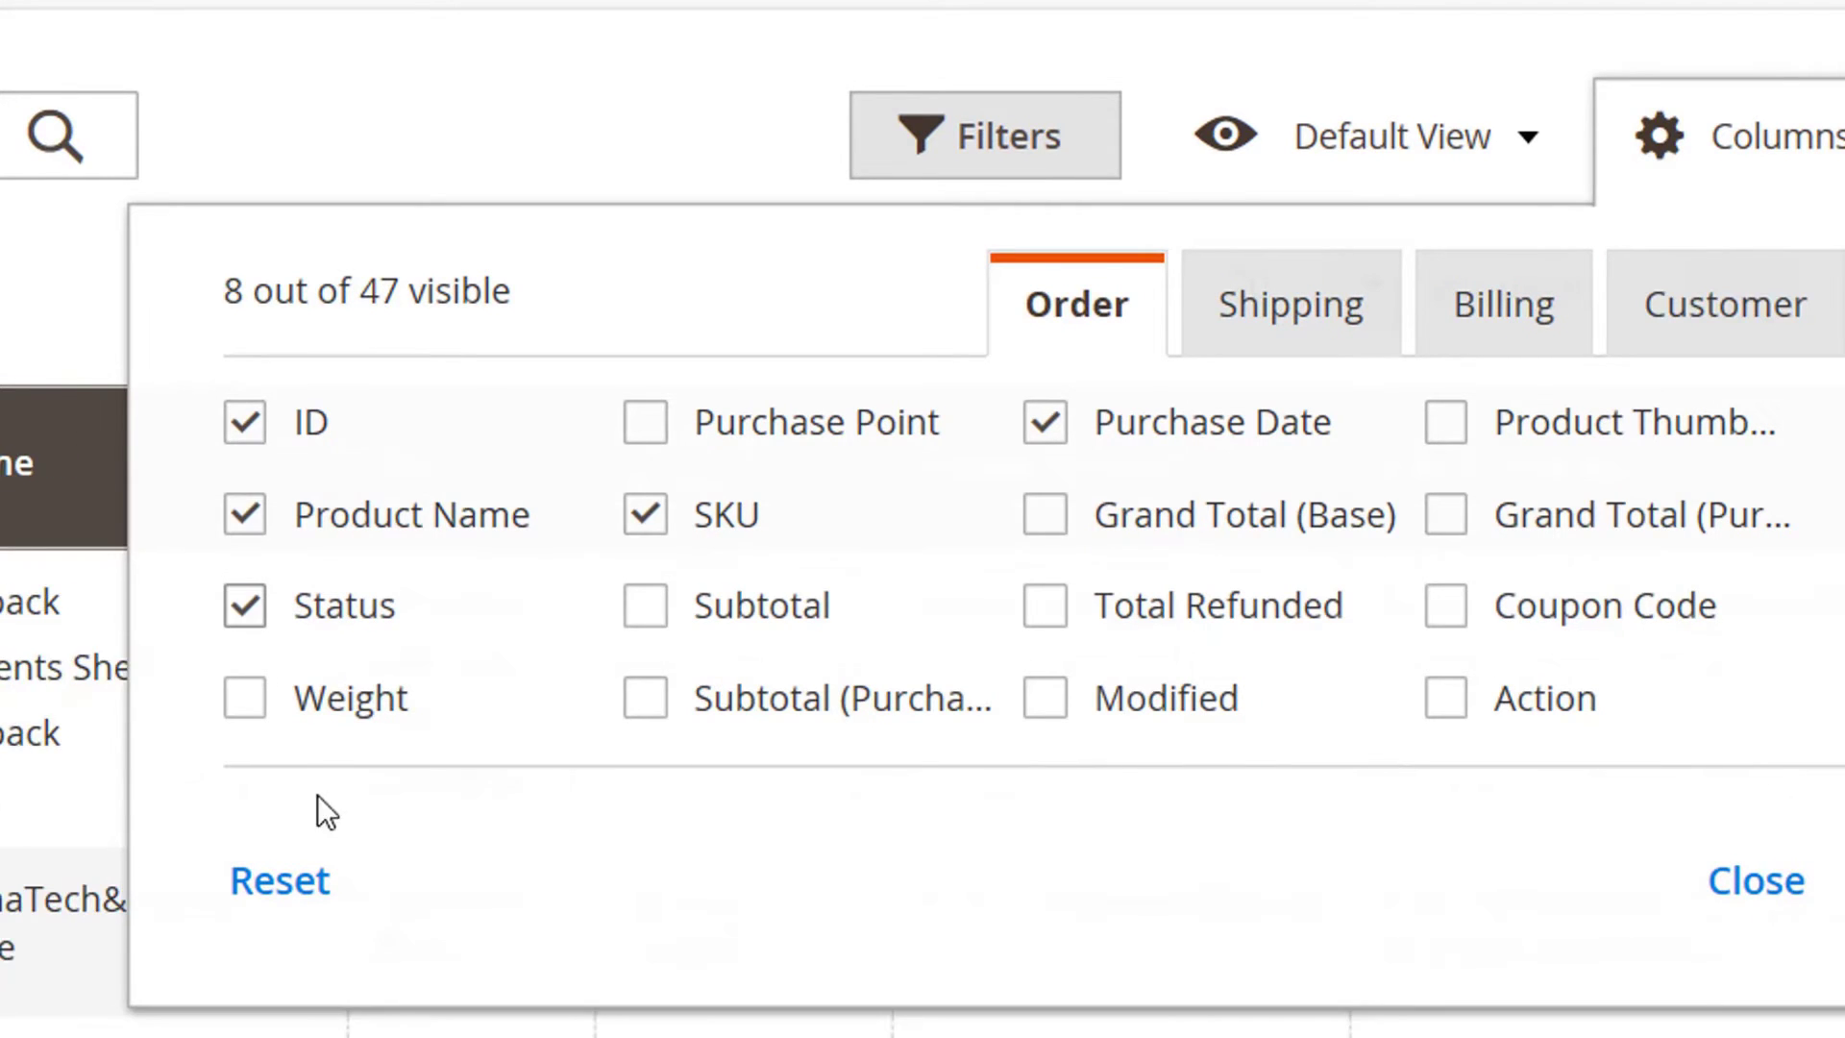
pyautogui.click(644, 698)
pyautogui.click(645, 606)
pyautogui.click(58, 539)
pyautogui.moveTo(1088, 558); pyautogui.dragTo(413, 533)
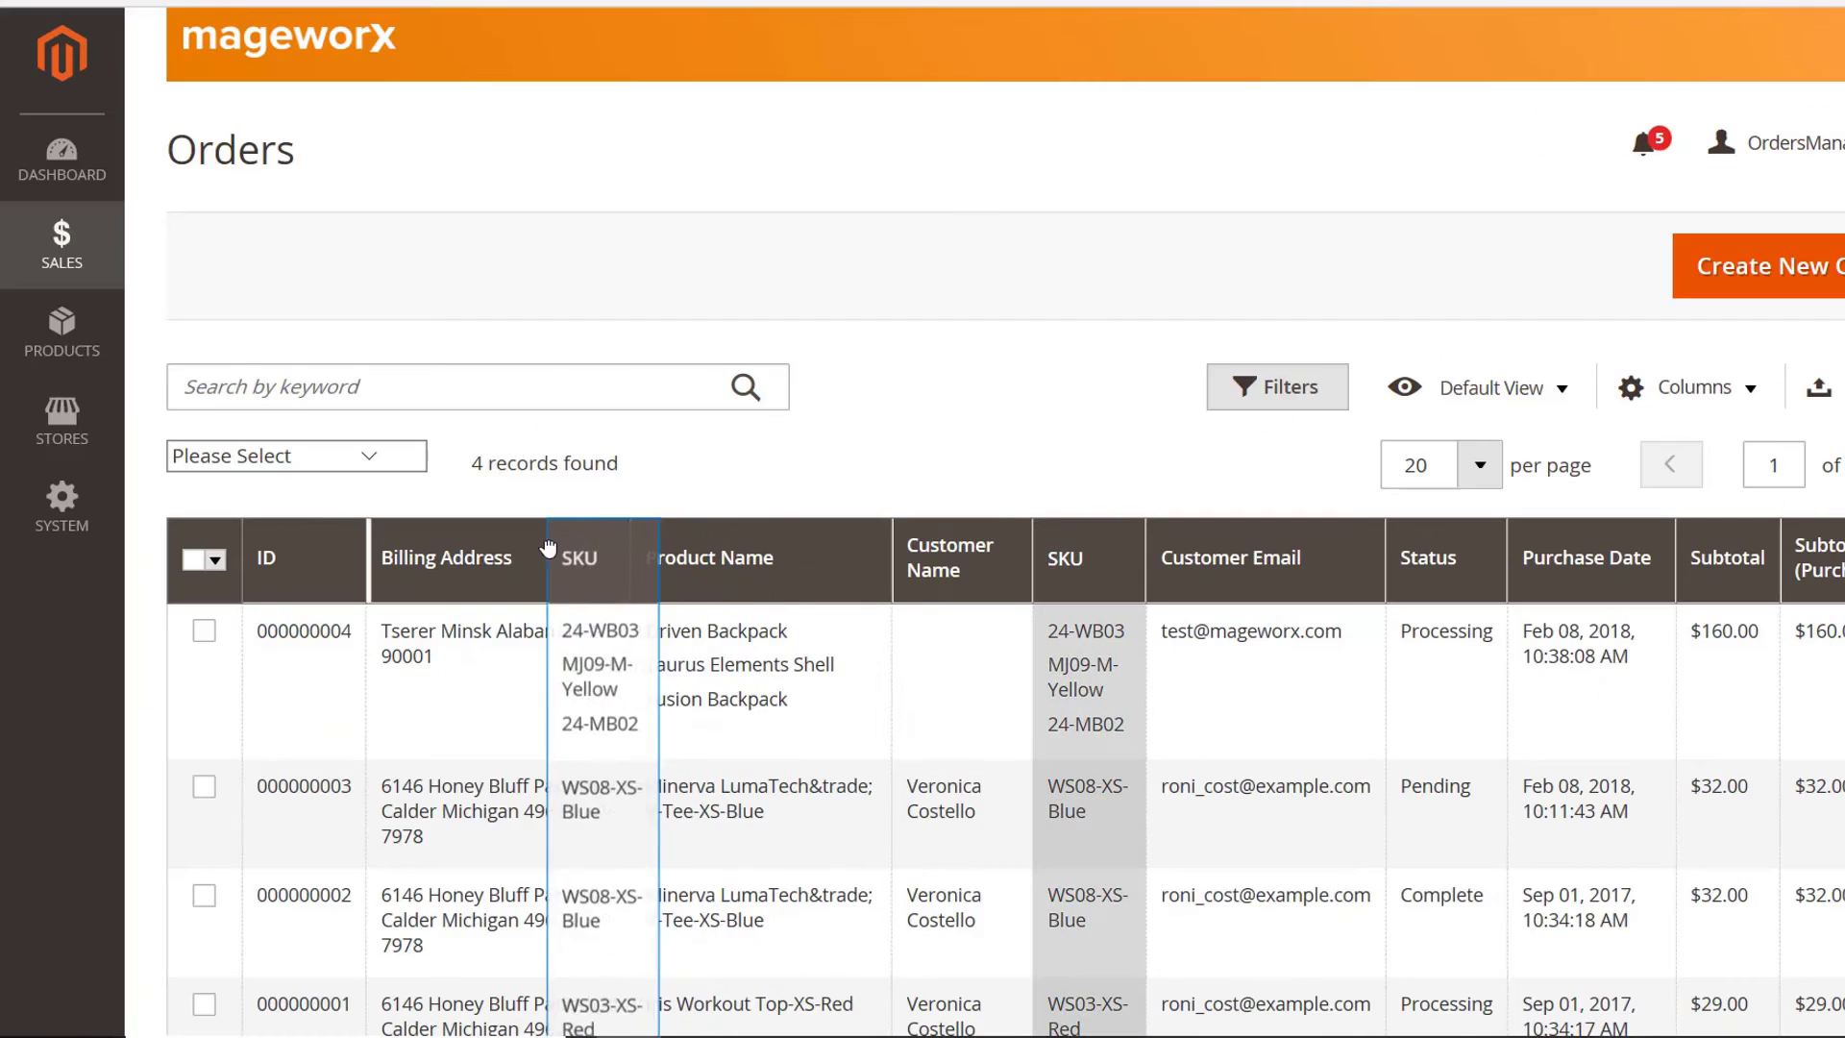
pyautogui.moveTo(1068, 605); pyautogui.dragTo(552, 569)
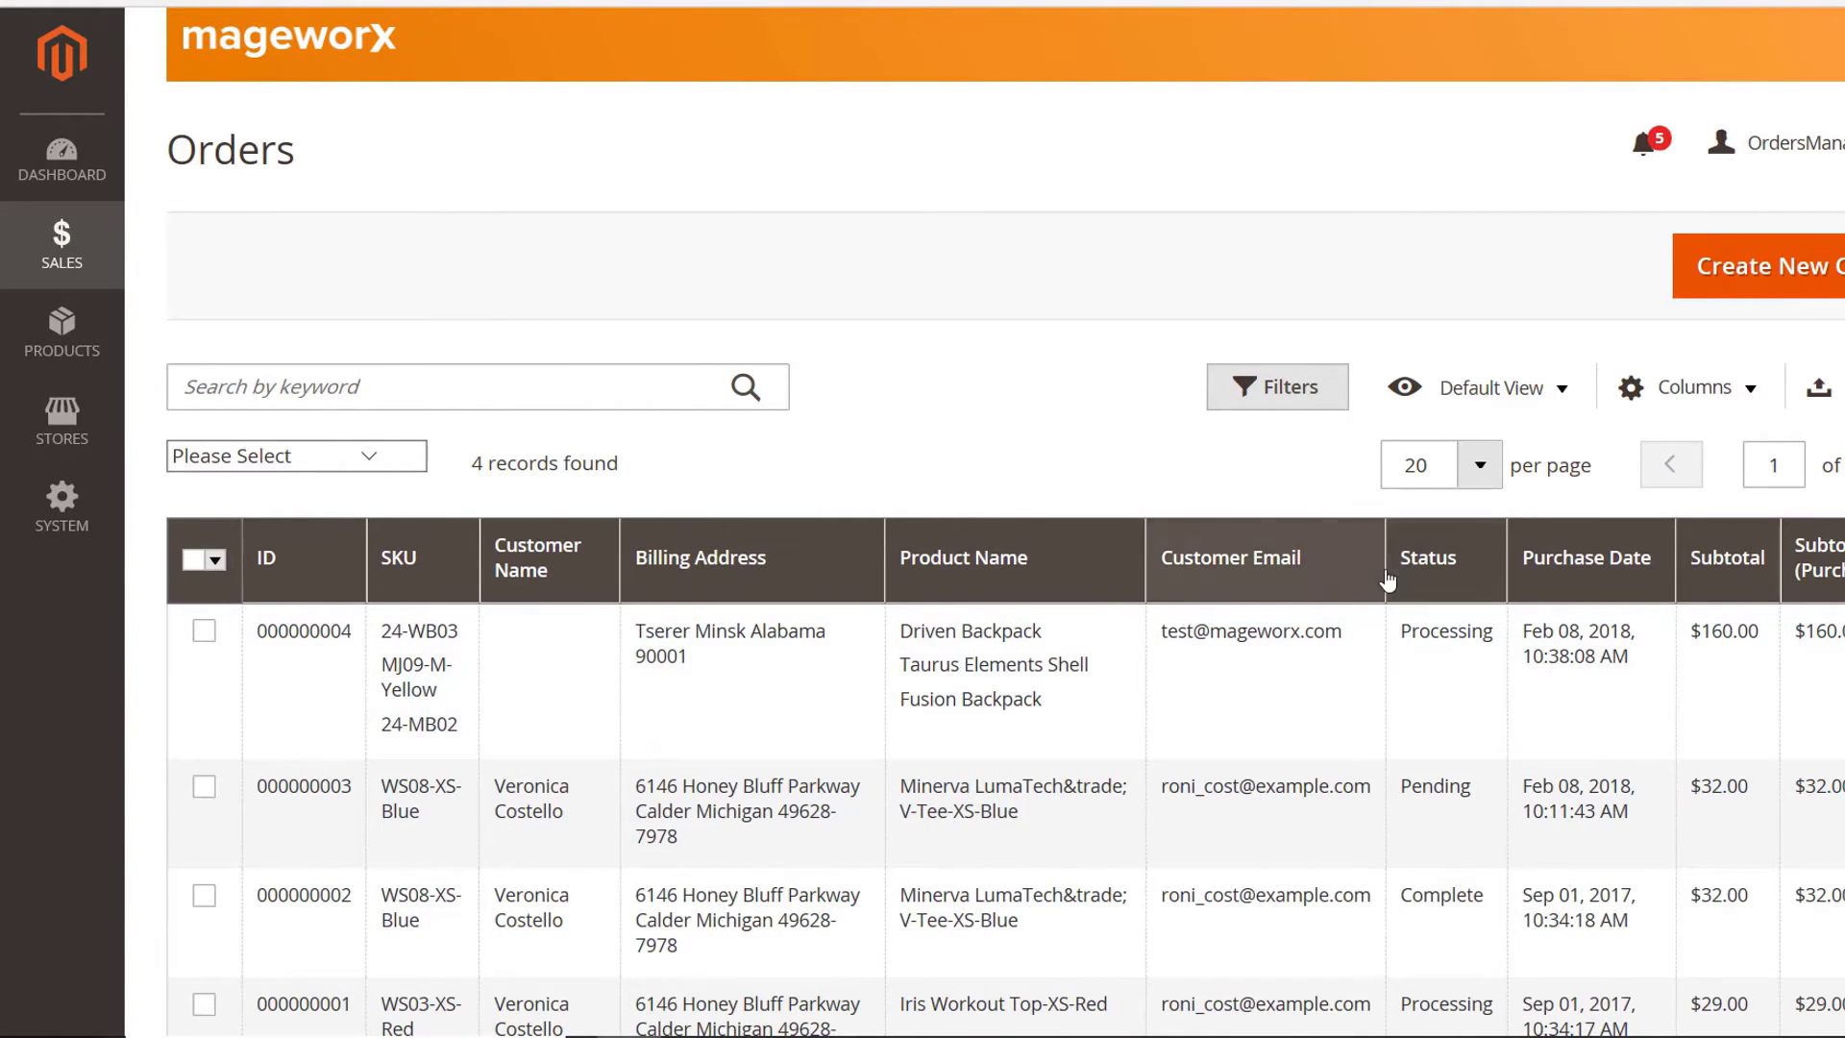
pyautogui.moveTo(1428, 557); pyautogui.dragTo(625, 548)
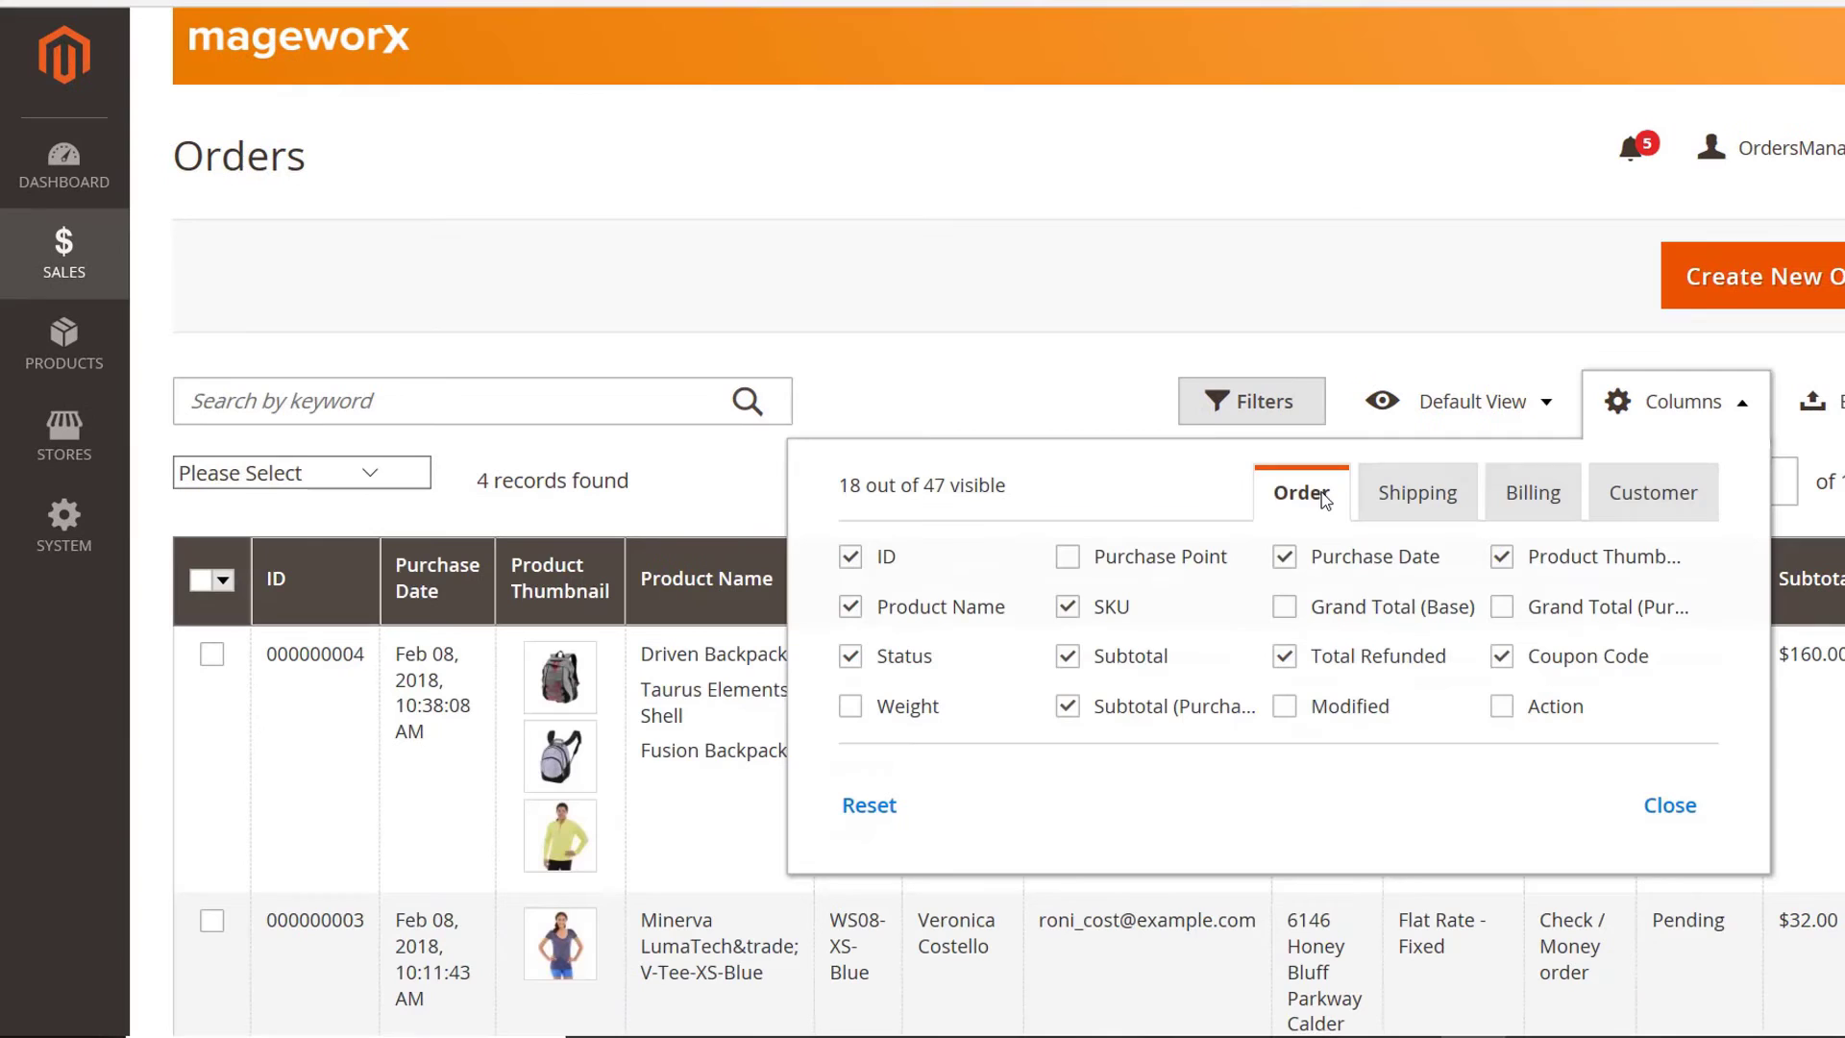
# Hide ID, Product Name, Product Thumbnail, Payment Method and Customer Id; add Shipping and Billing Region.
pyautogui.click(850, 558)
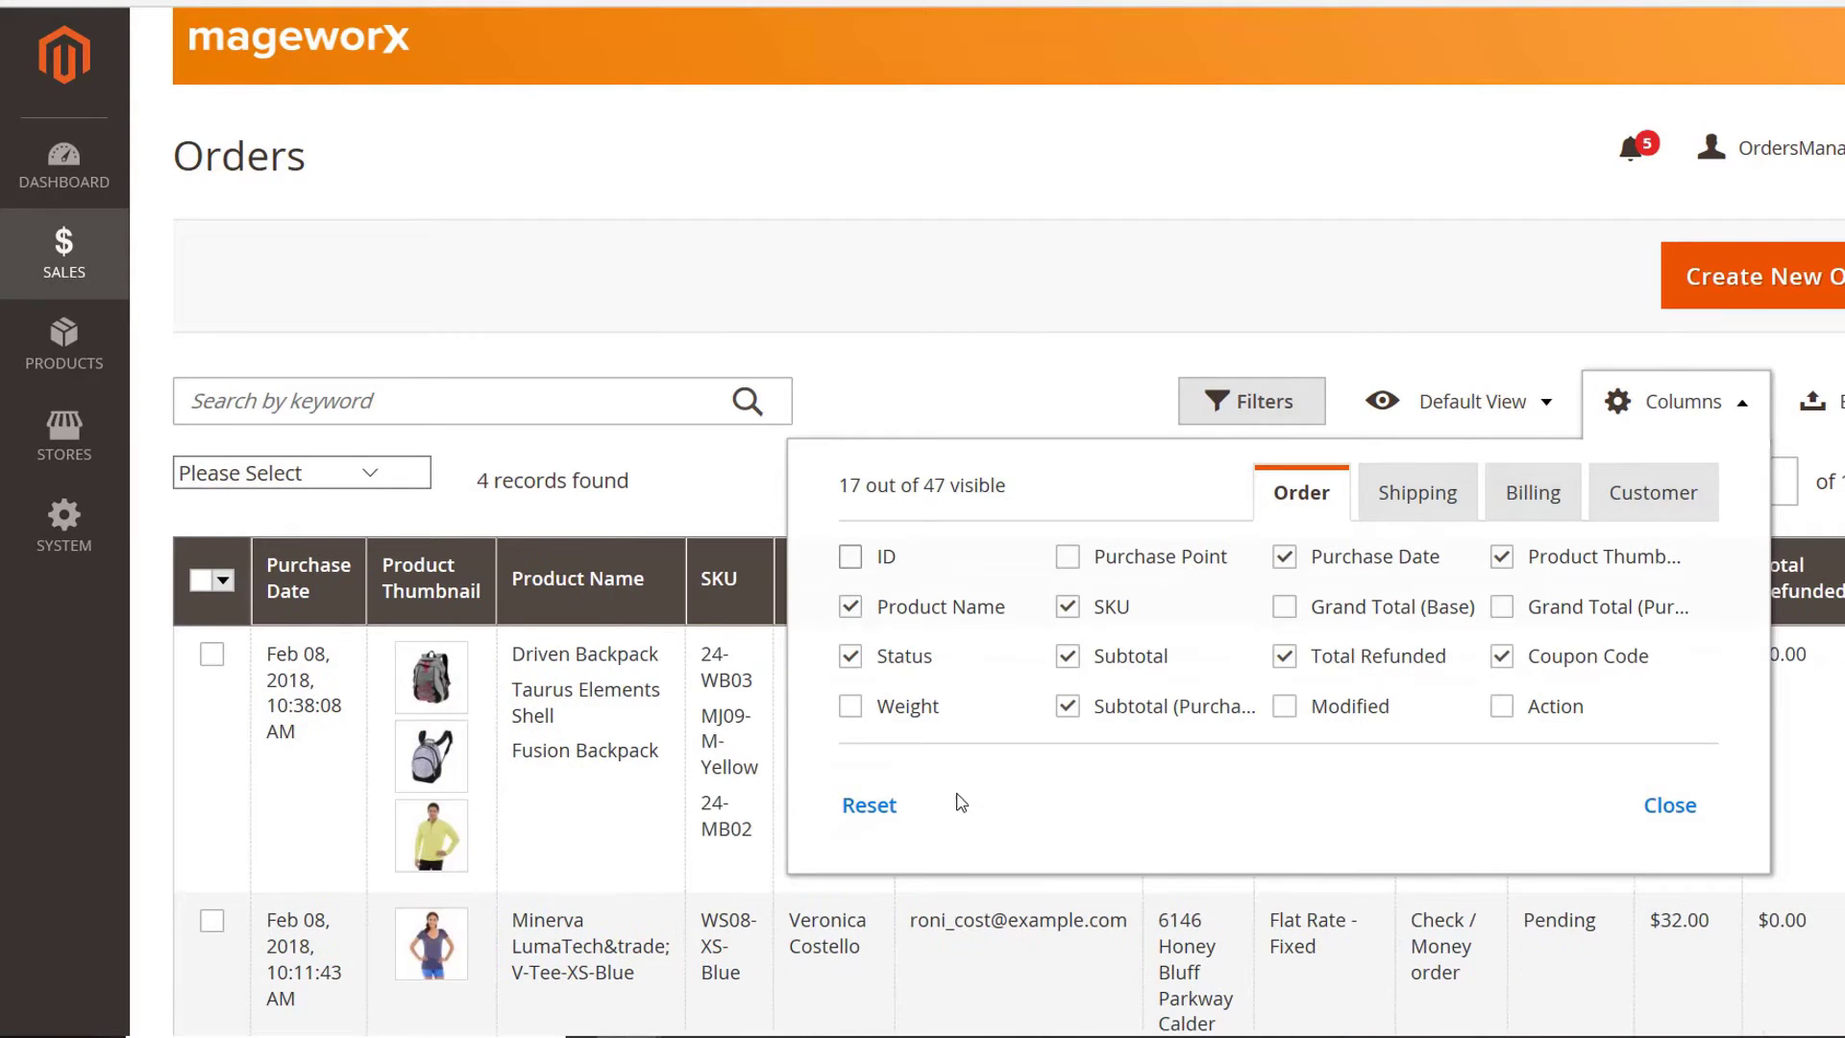
pyautogui.click(850, 606)
pyautogui.click(1505, 560)
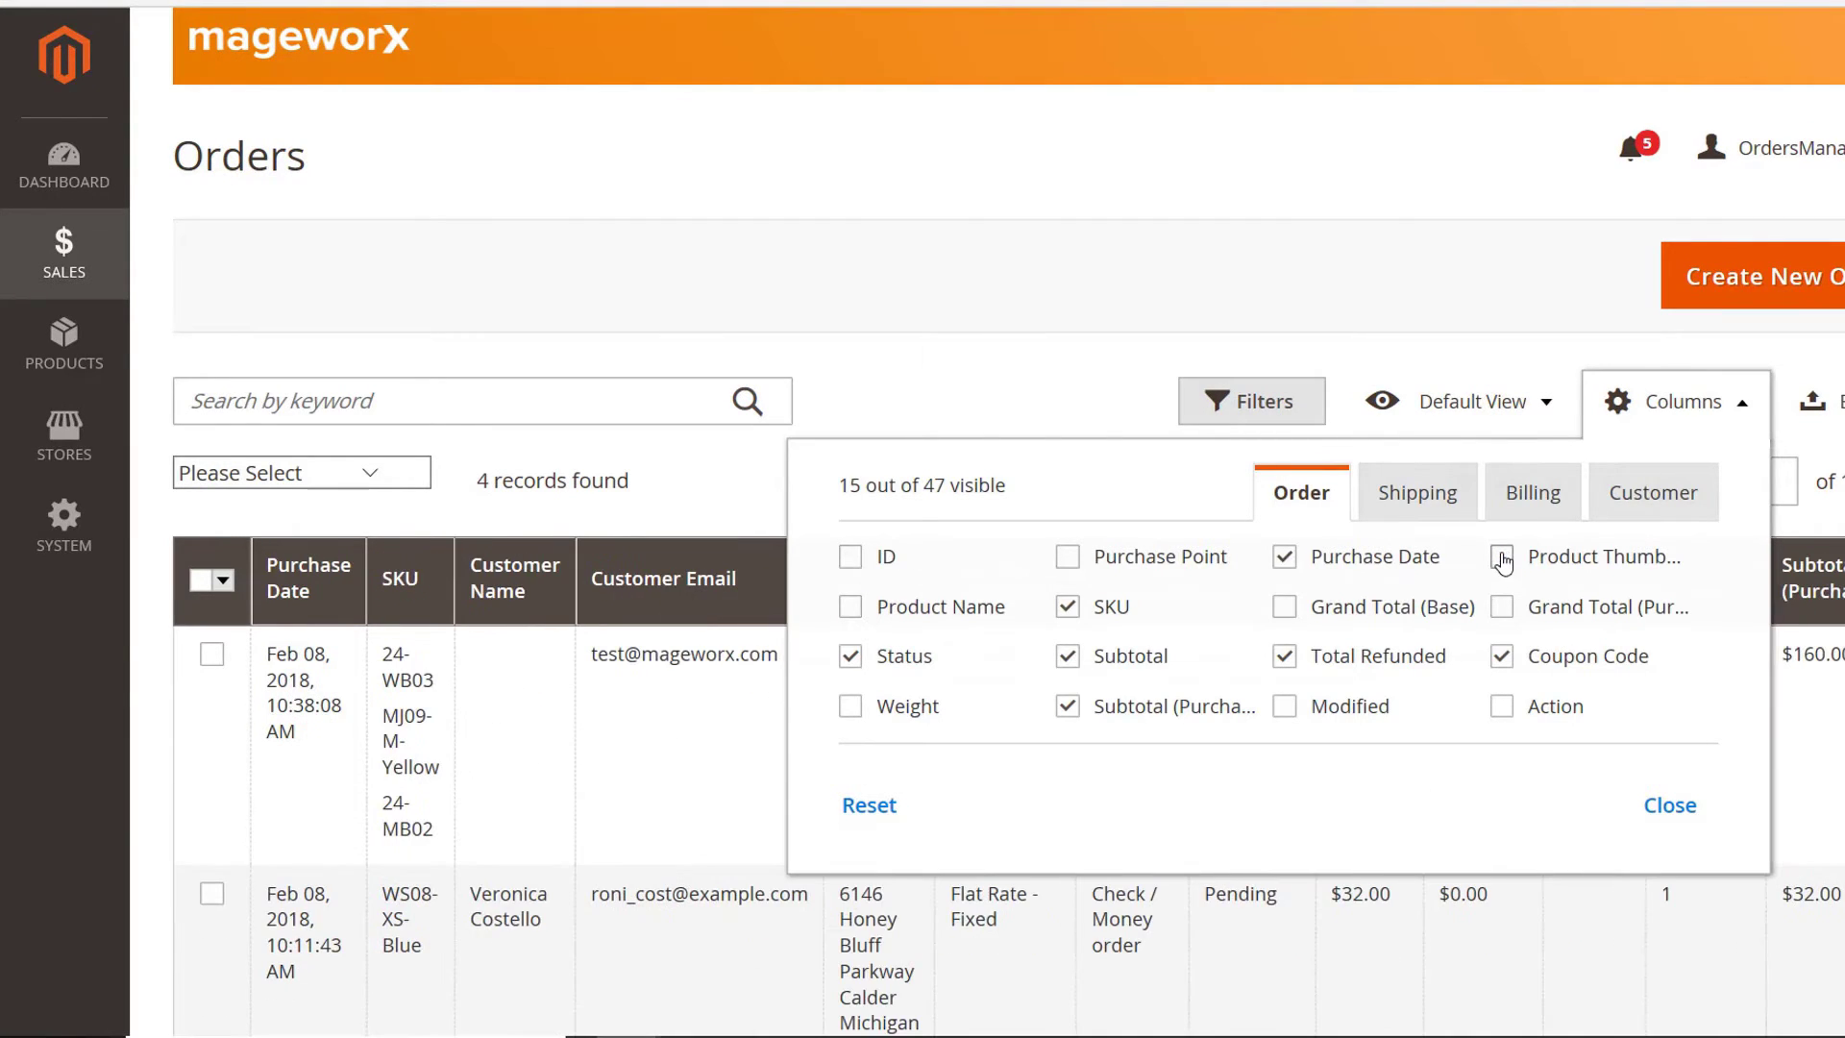
pyautogui.click(1414, 501)
pyautogui.click(1499, 613)
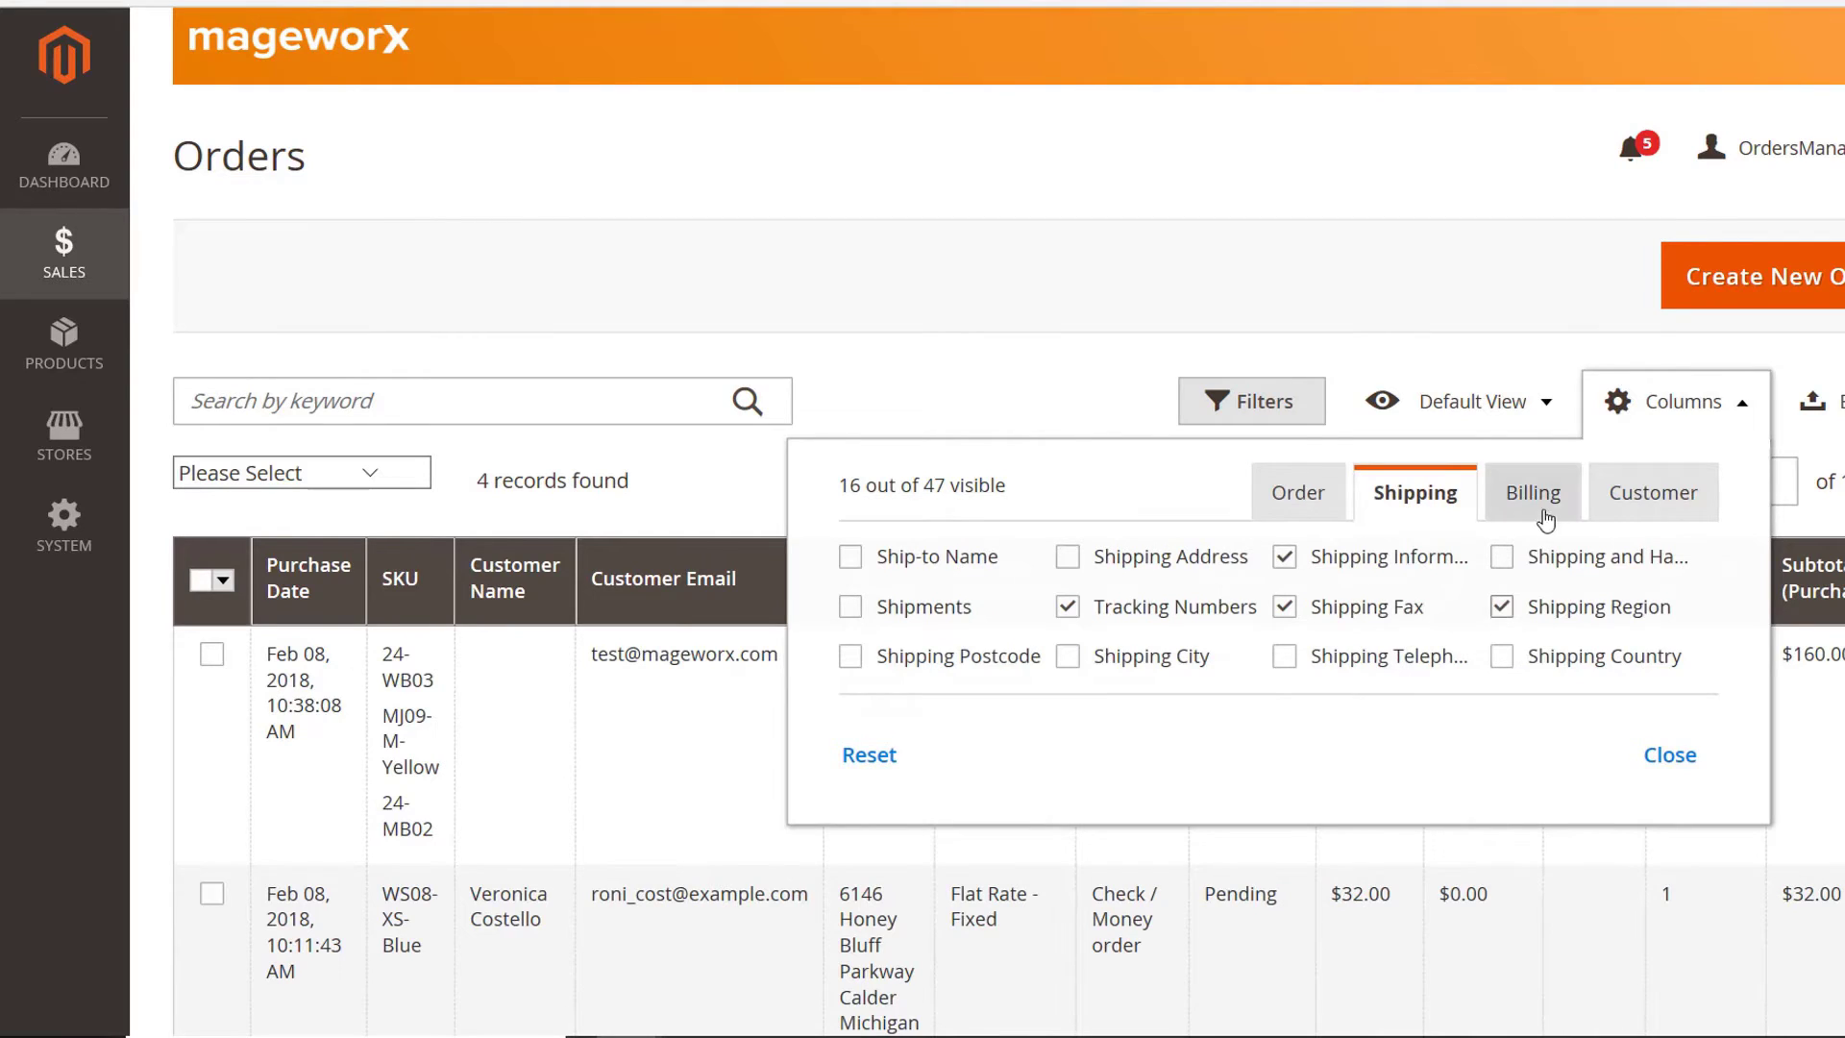
pyautogui.click(1530, 494)
pyautogui.click(1284, 655)
pyautogui.click(1285, 557)
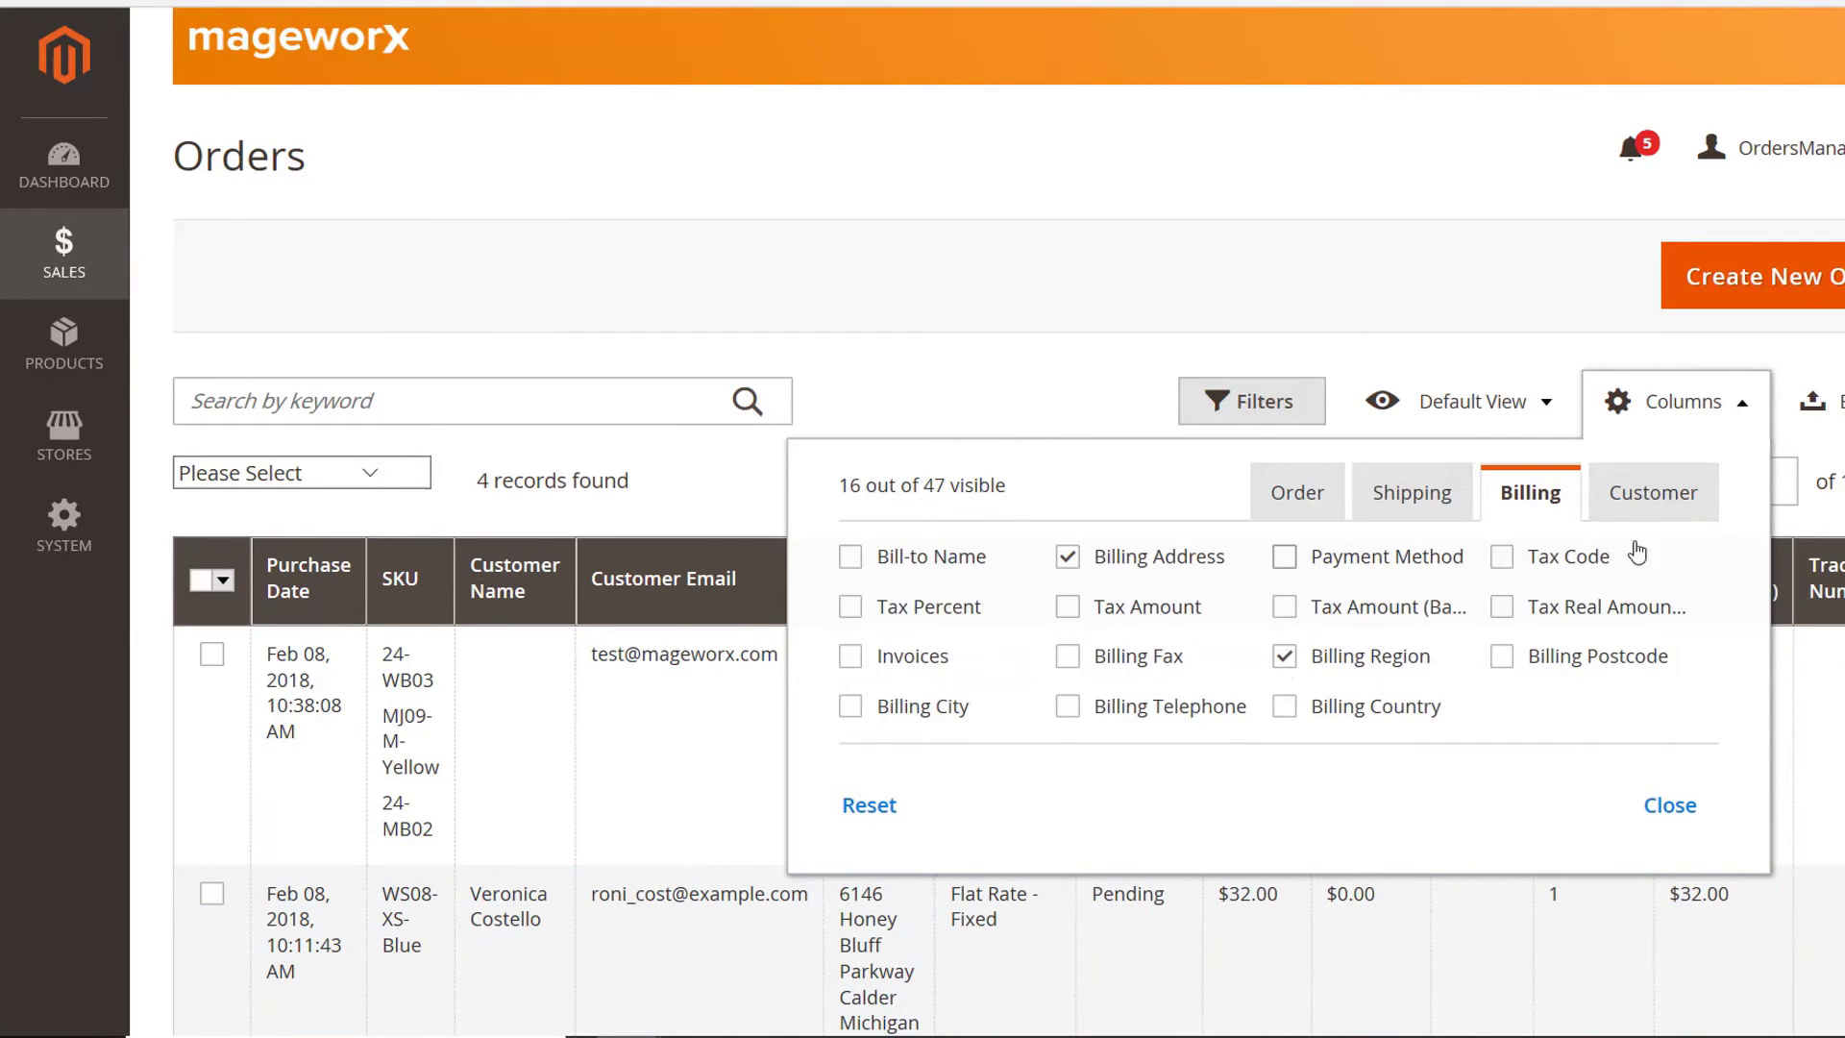
pyautogui.click(1652, 492)
pyautogui.click(1502, 556)
pyautogui.click(1127, 459)
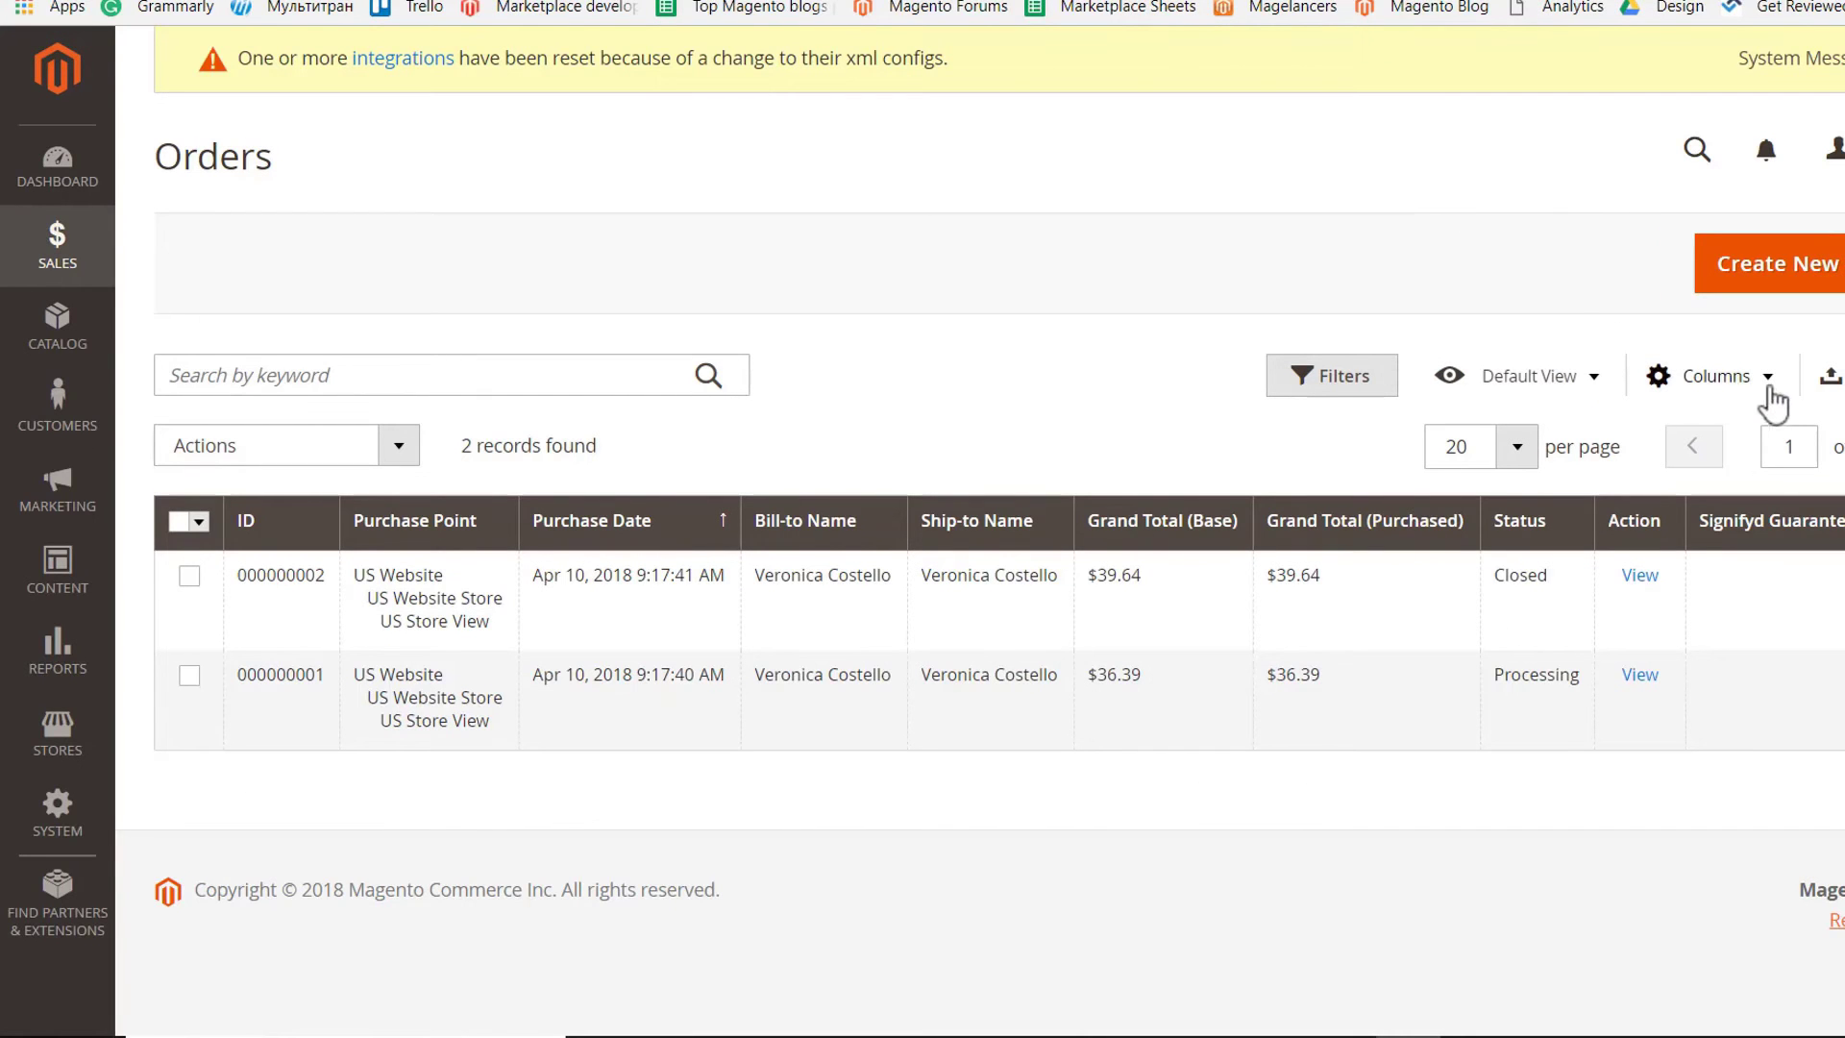
# In the standard orders grid's column chooser, tick ID, Product Name and Purchase Date.
pyautogui.click(1775, 389)
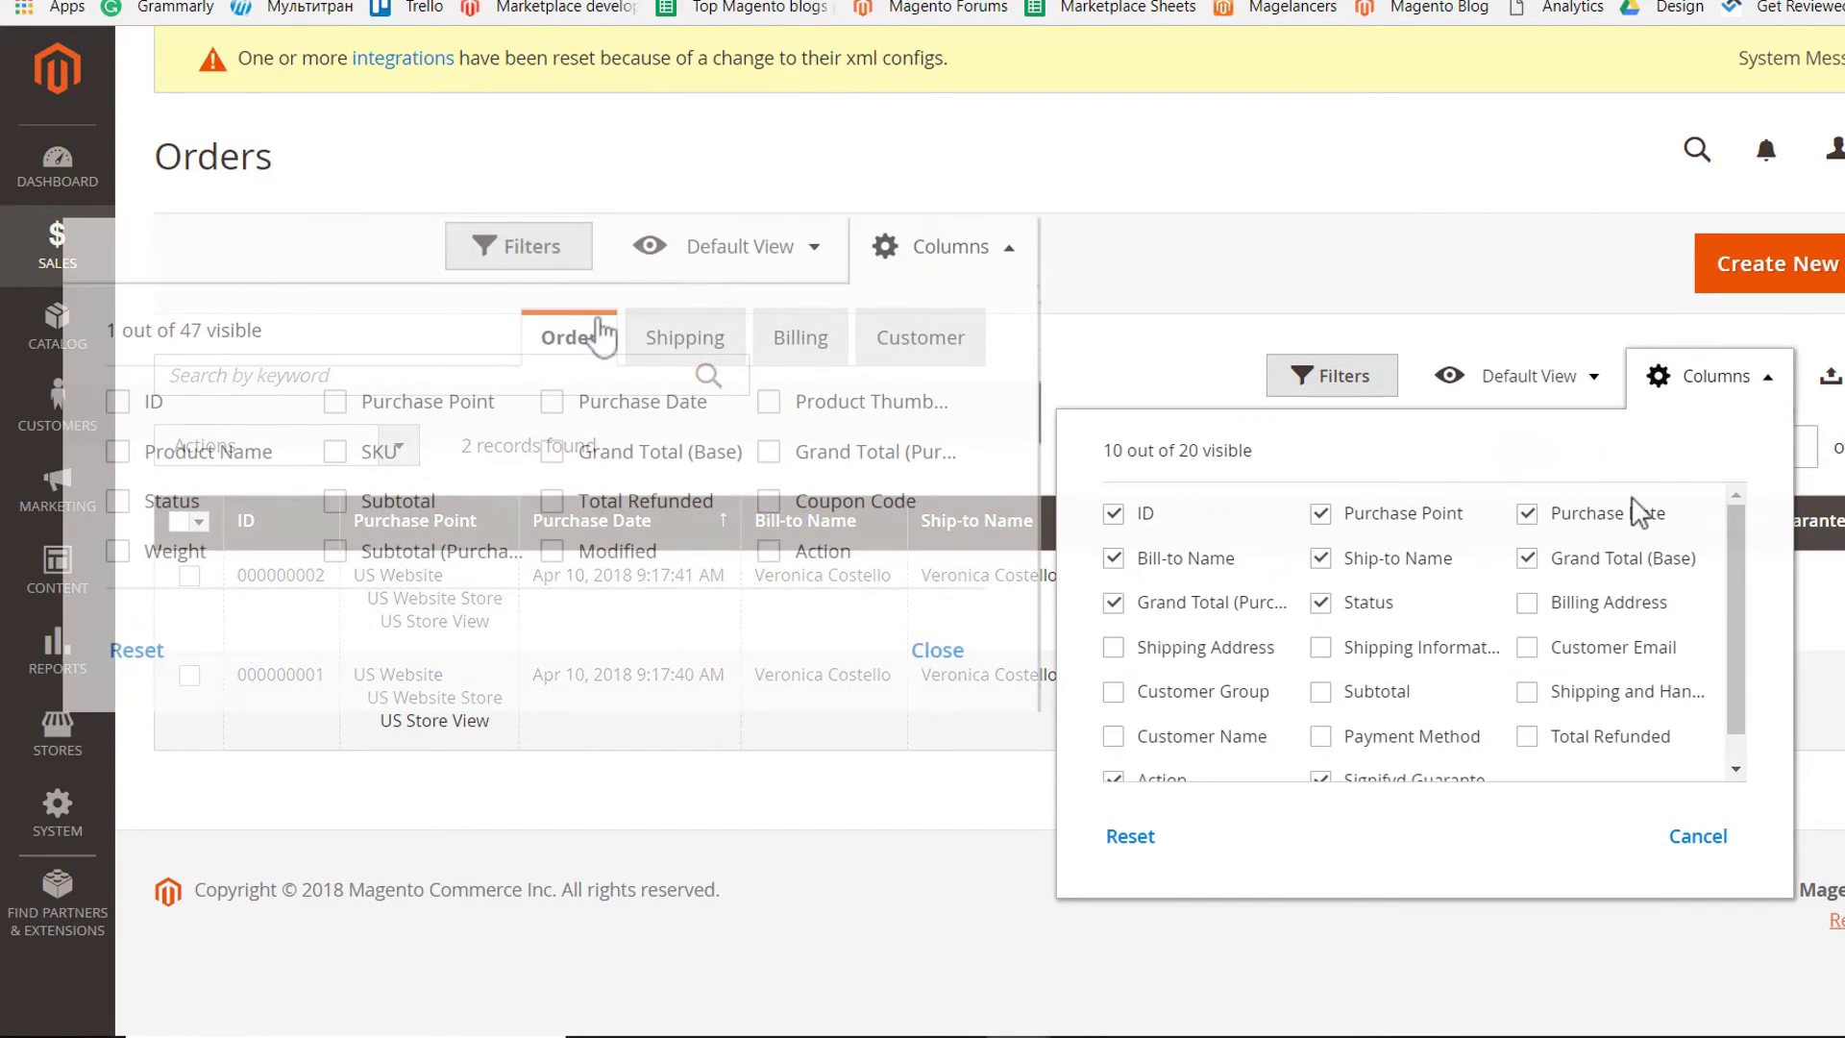
pyautogui.scroll(-1, 1653, 534)
pyautogui.scroll(-2, 1653, 533)
pyautogui.click(117, 401)
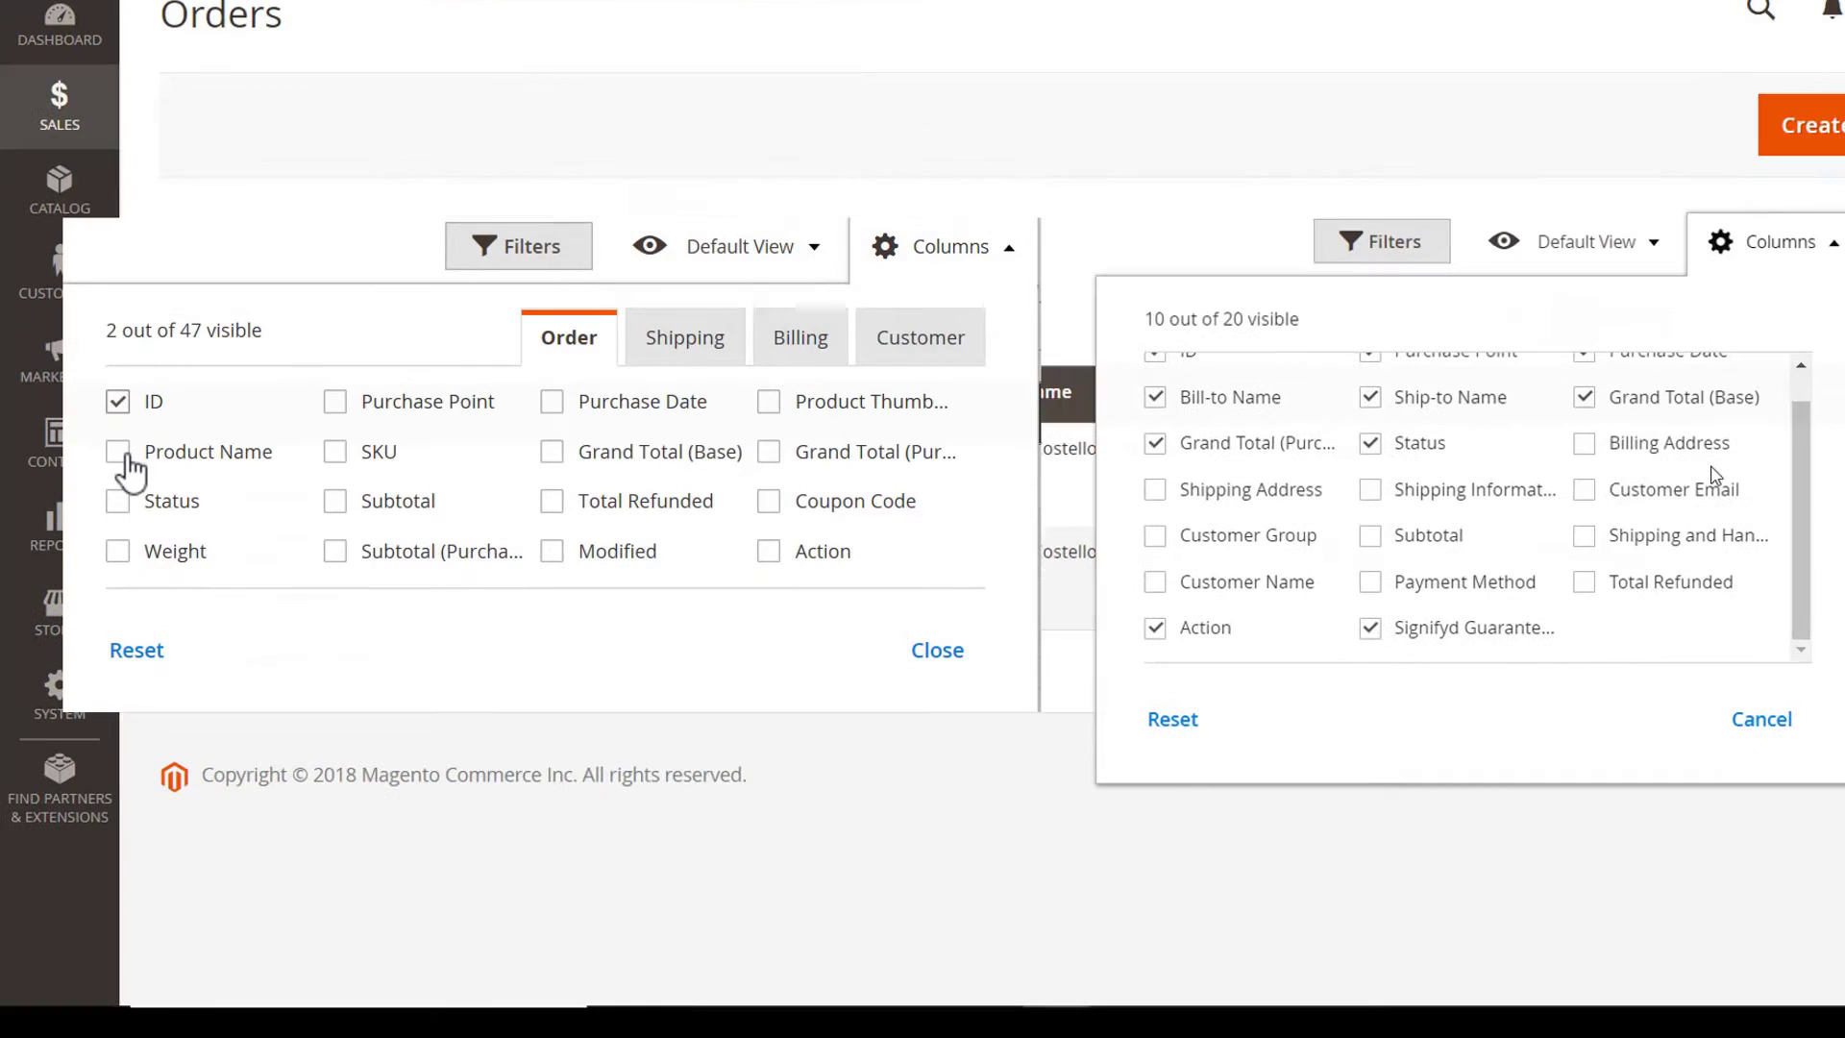
pyautogui.click(117, 451)
pyautogui.click(552, 401)
pyautogui.click(686, 341)
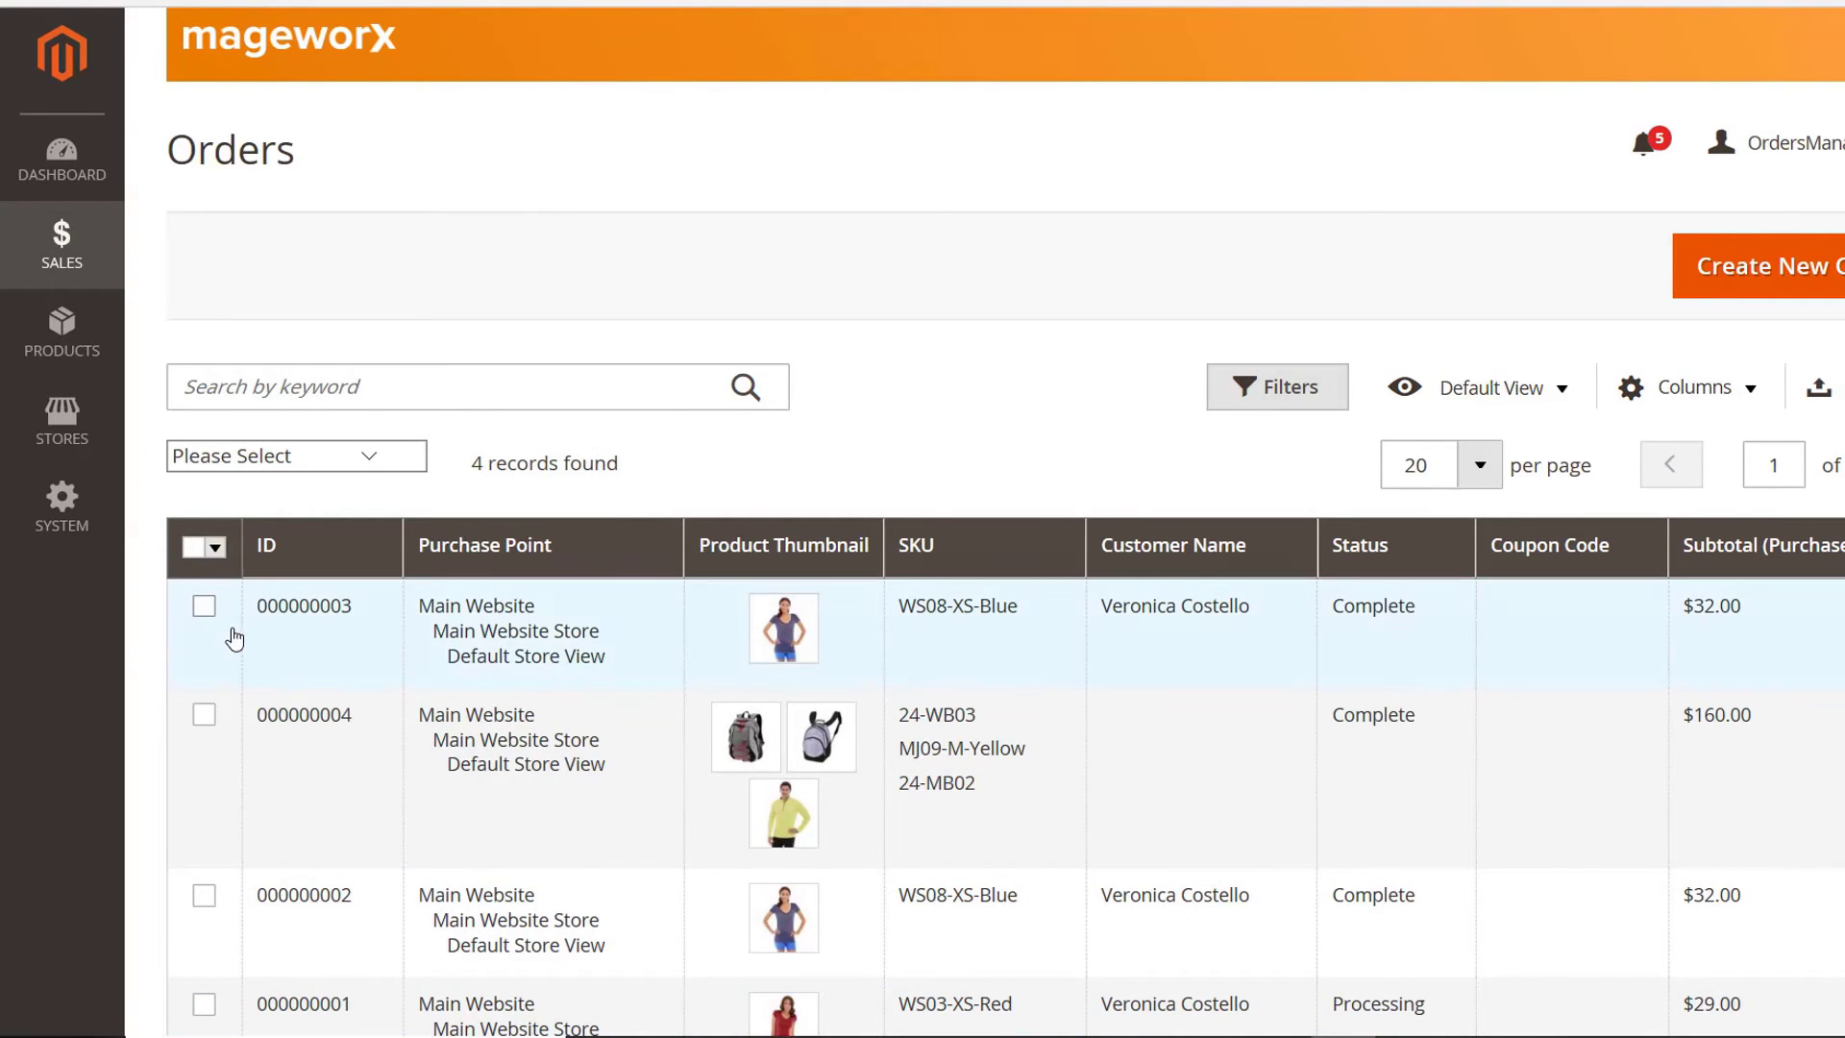
# Select the orders, including 000000003 and 000000002, and confirm the Ship mass action for them.
pyautogui.click(204, 608)
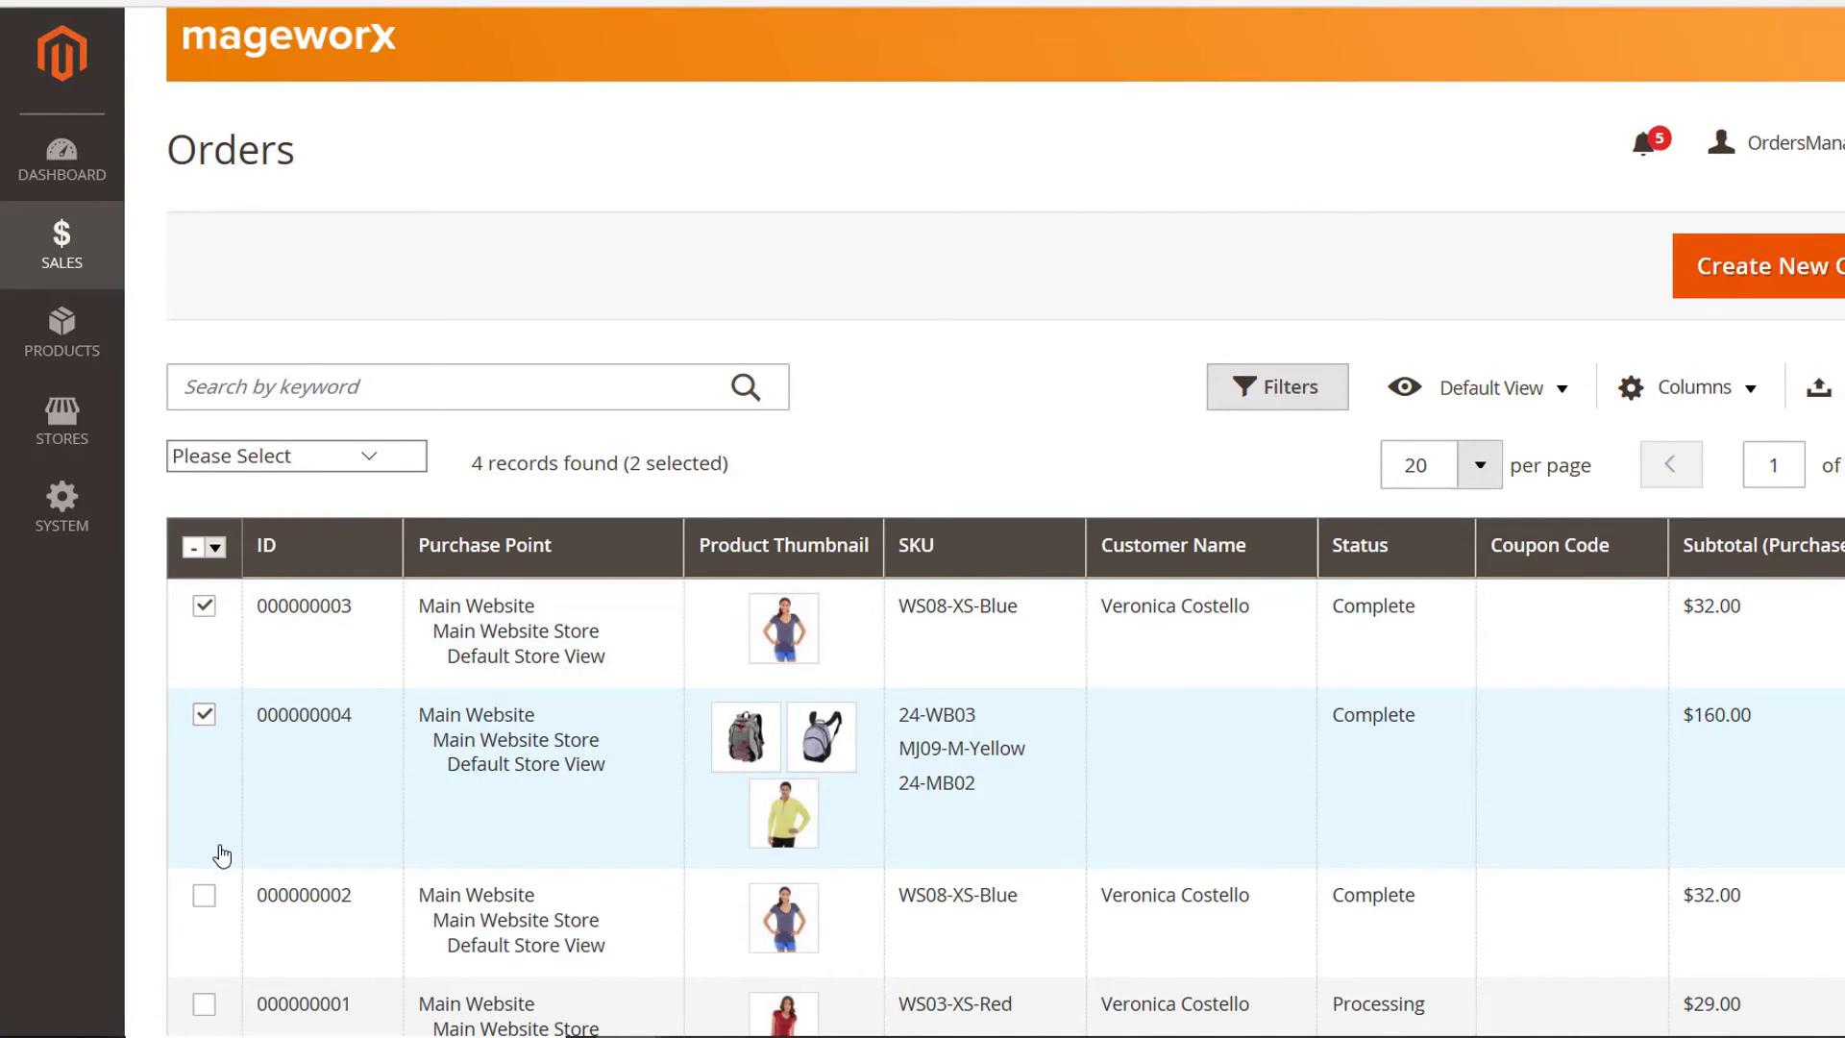
pyautogui.click(204, 898)
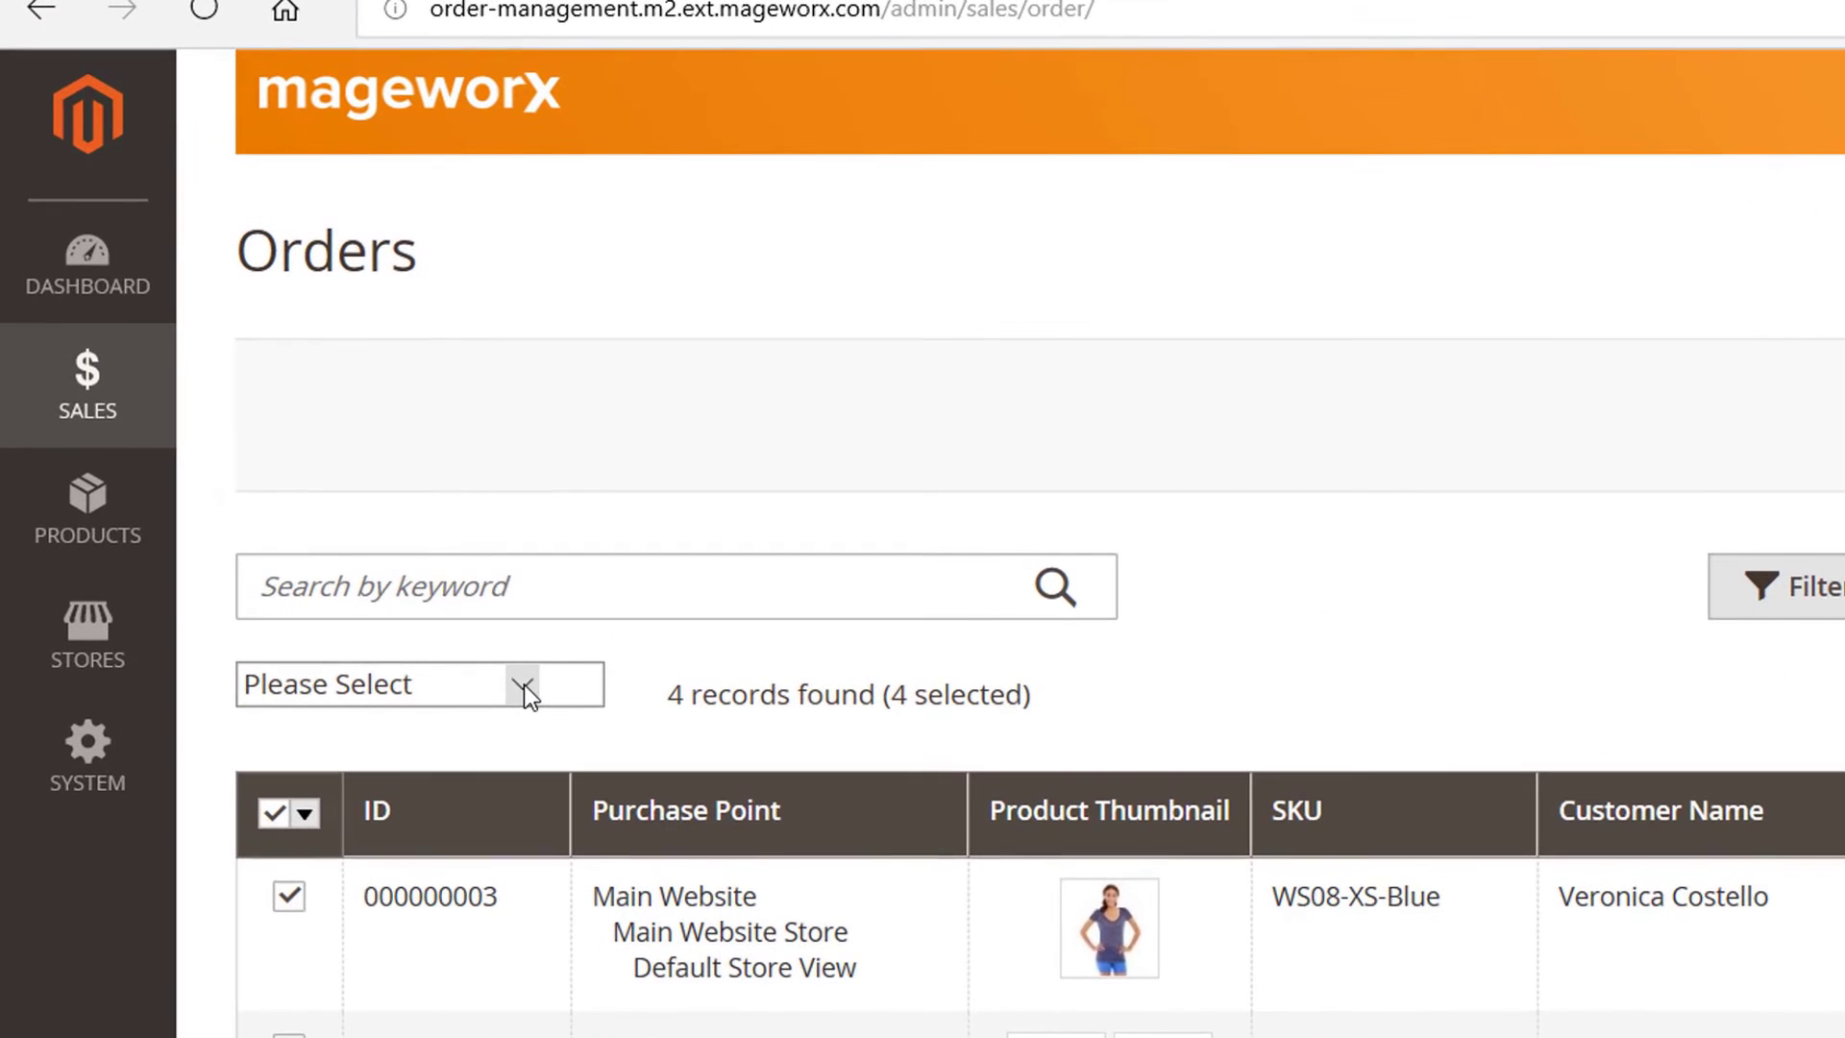
pyautogui.click(523, 684)
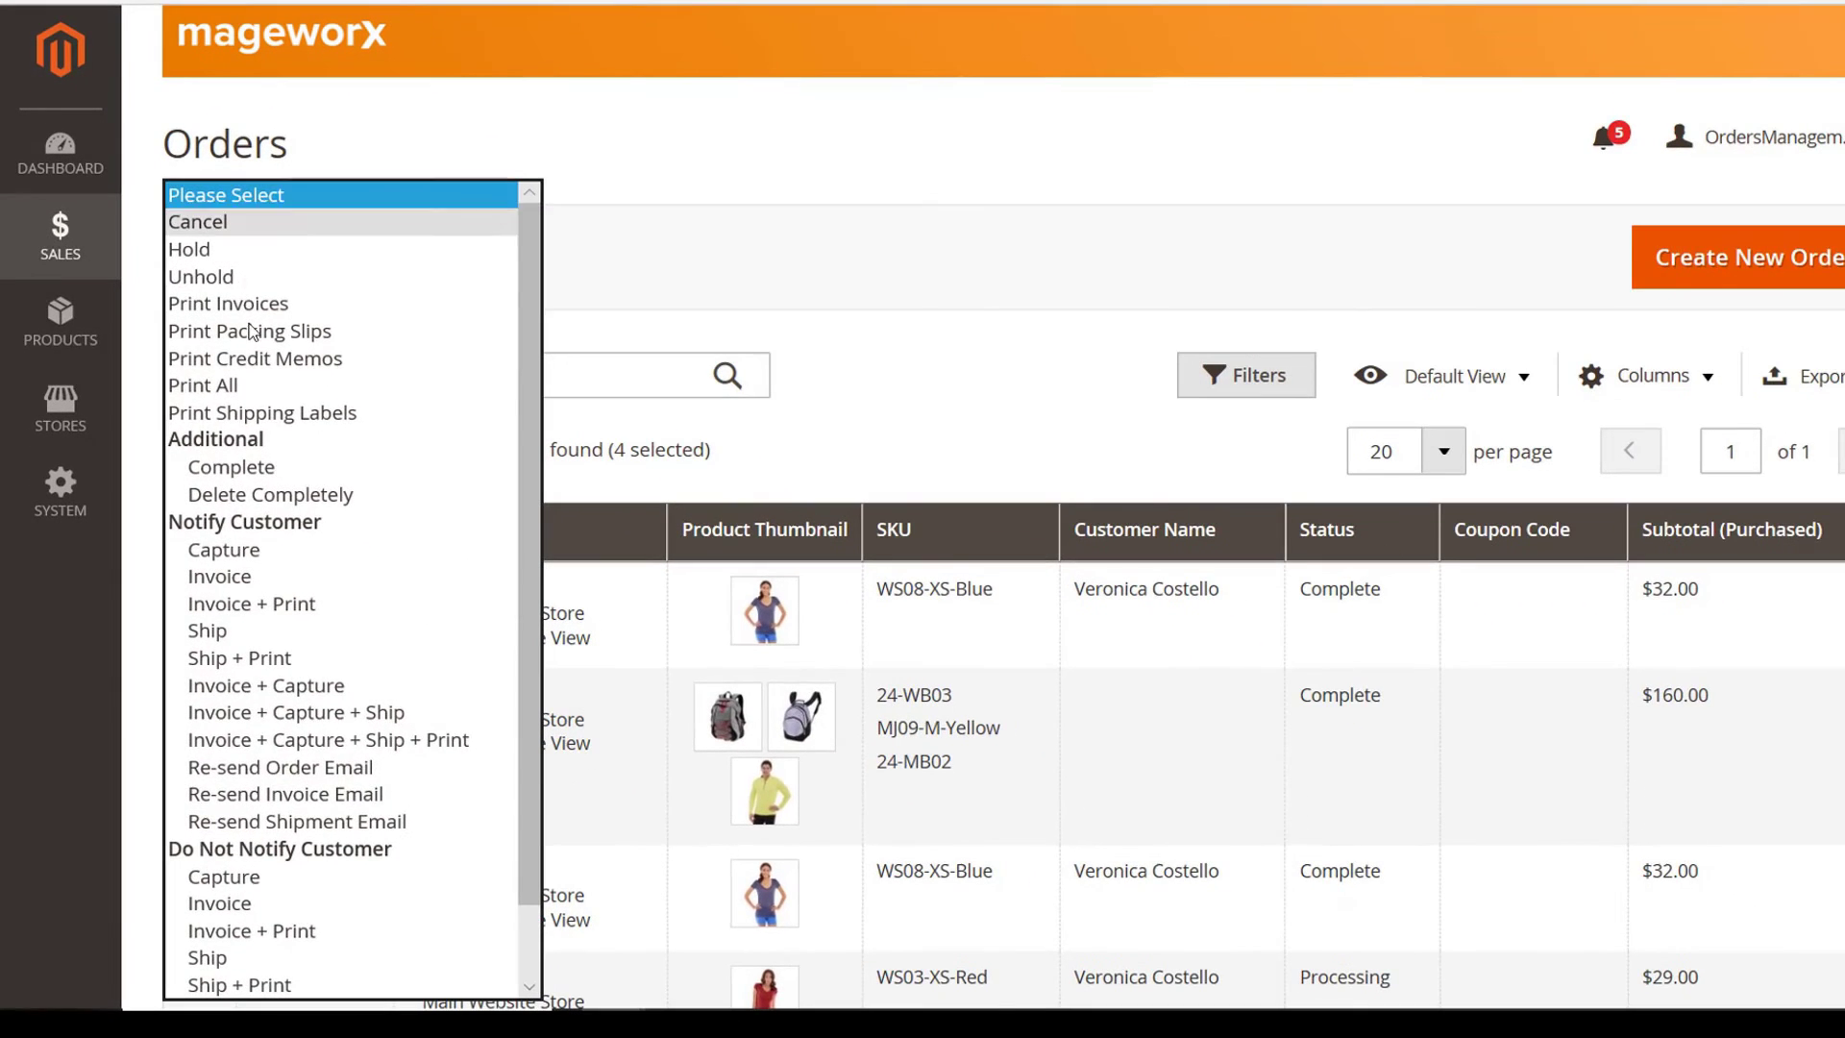
pyautogui.scroll(-1, 288, 440)
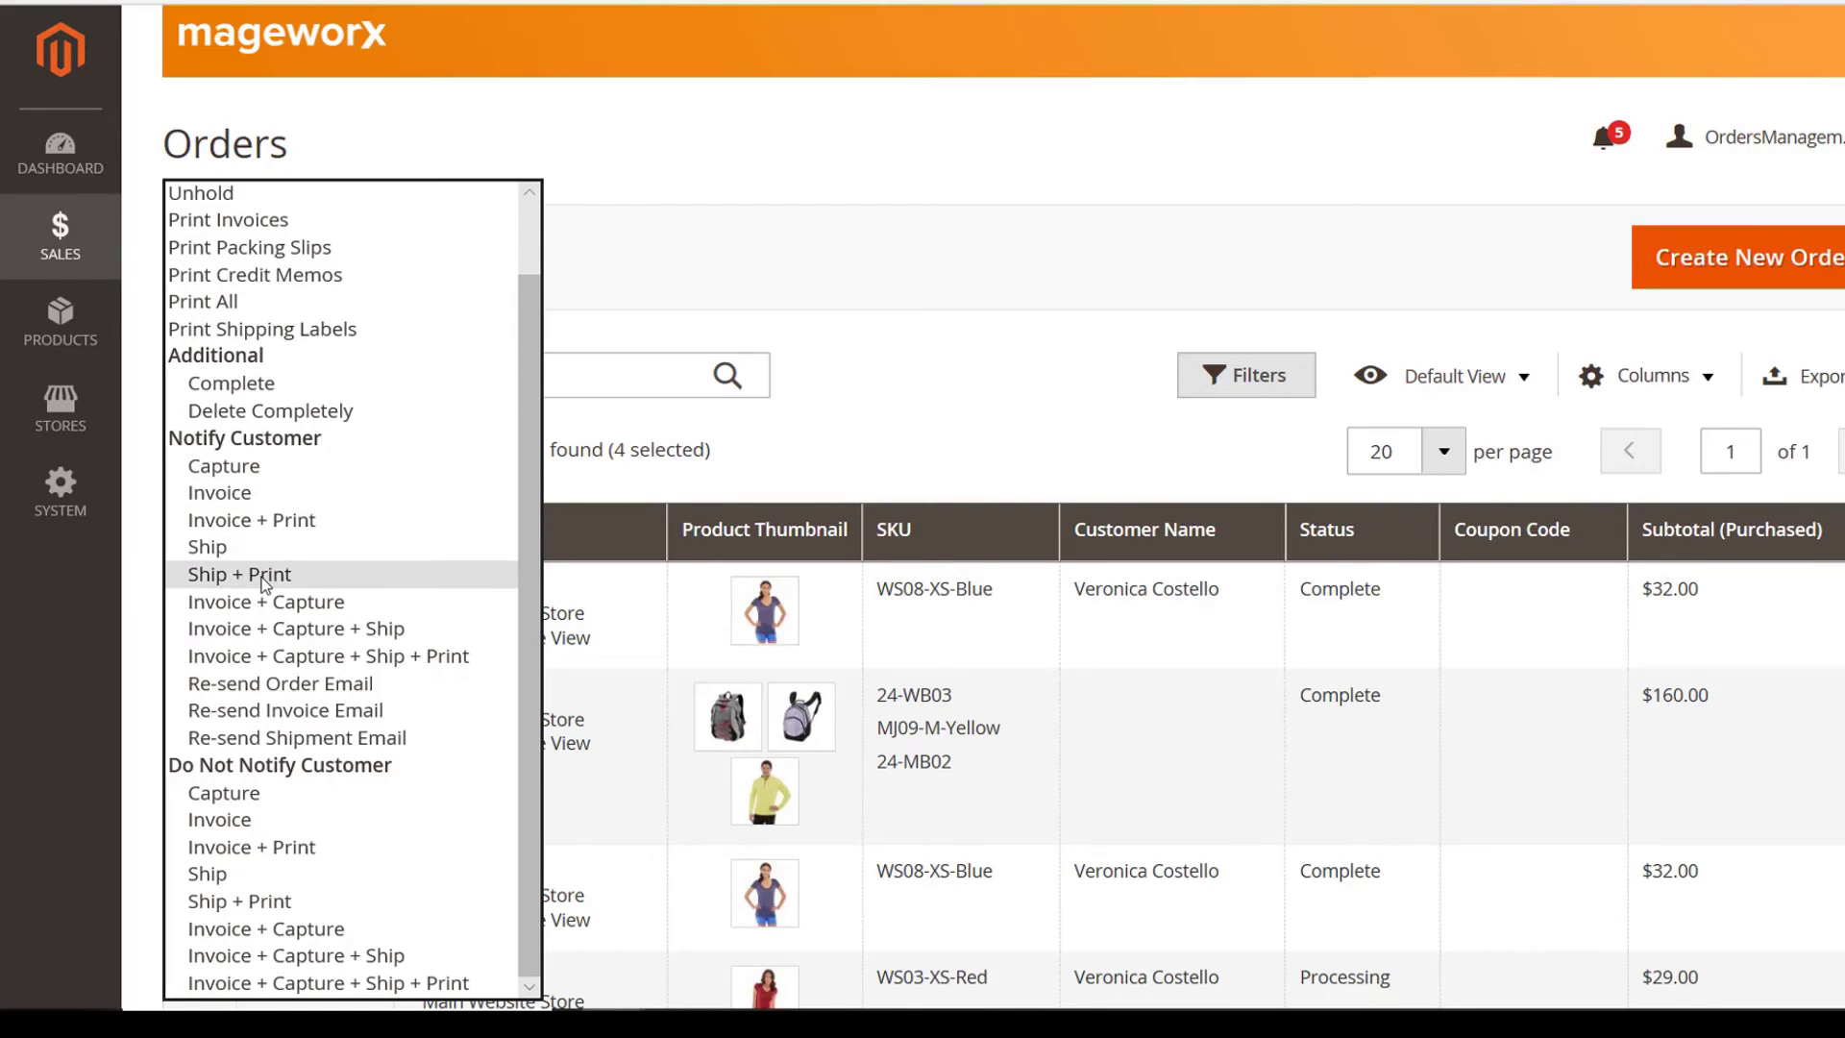
pyautogui.click(252, 550)
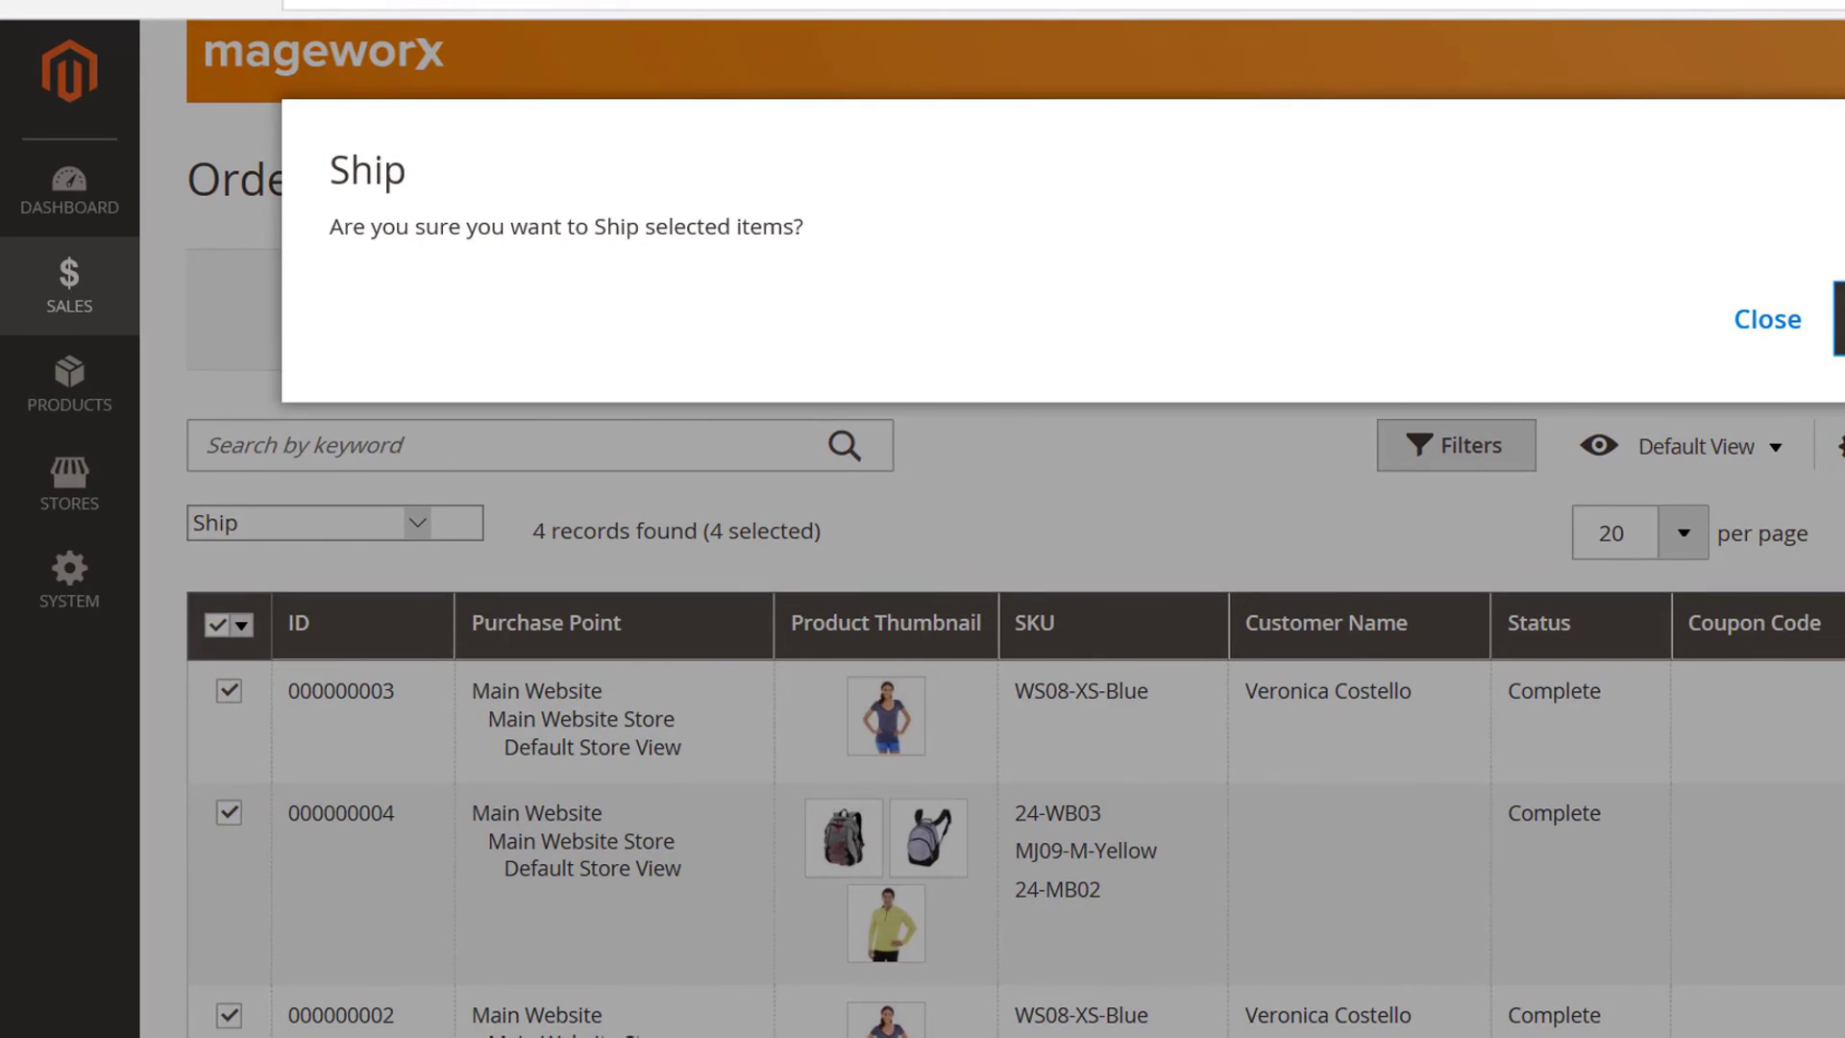
pyautogui.click(1839, 319)
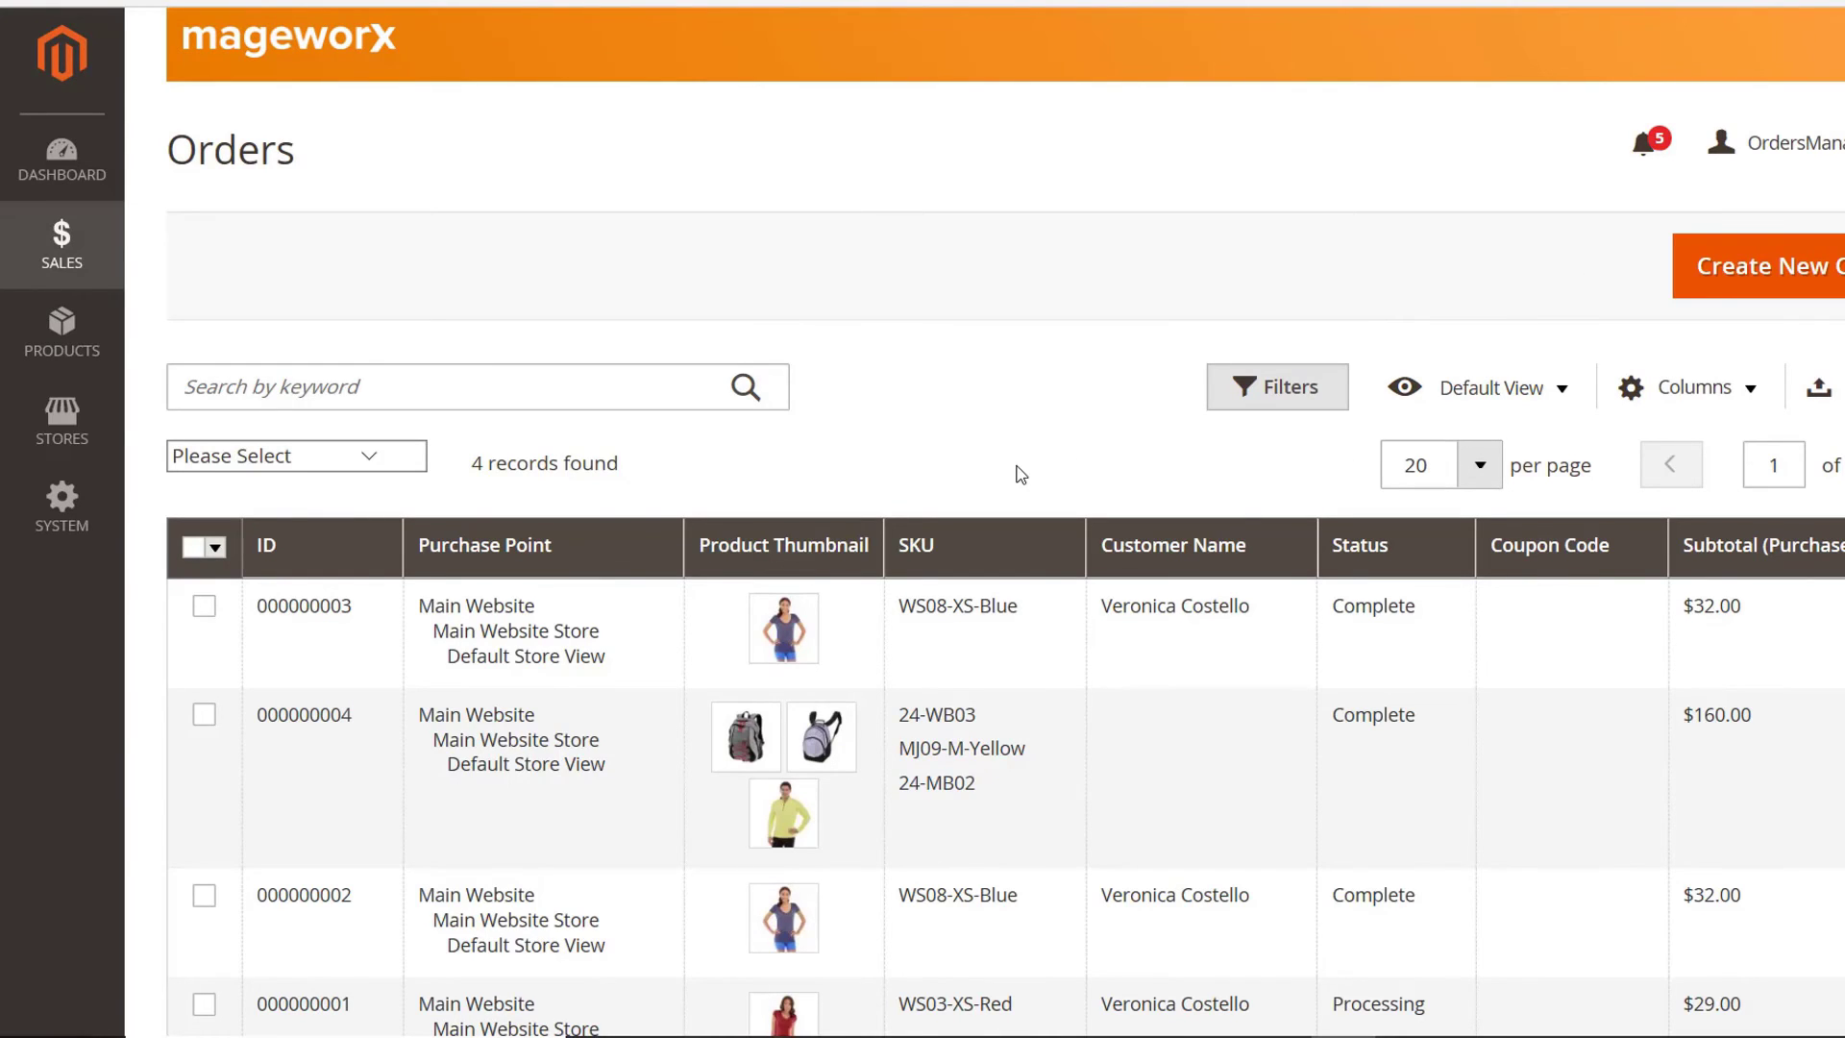
# In Stores > Configuration, run Manually Synchronize Data under Orders Grid Main Settings.
pyautogui.click(68, 462)
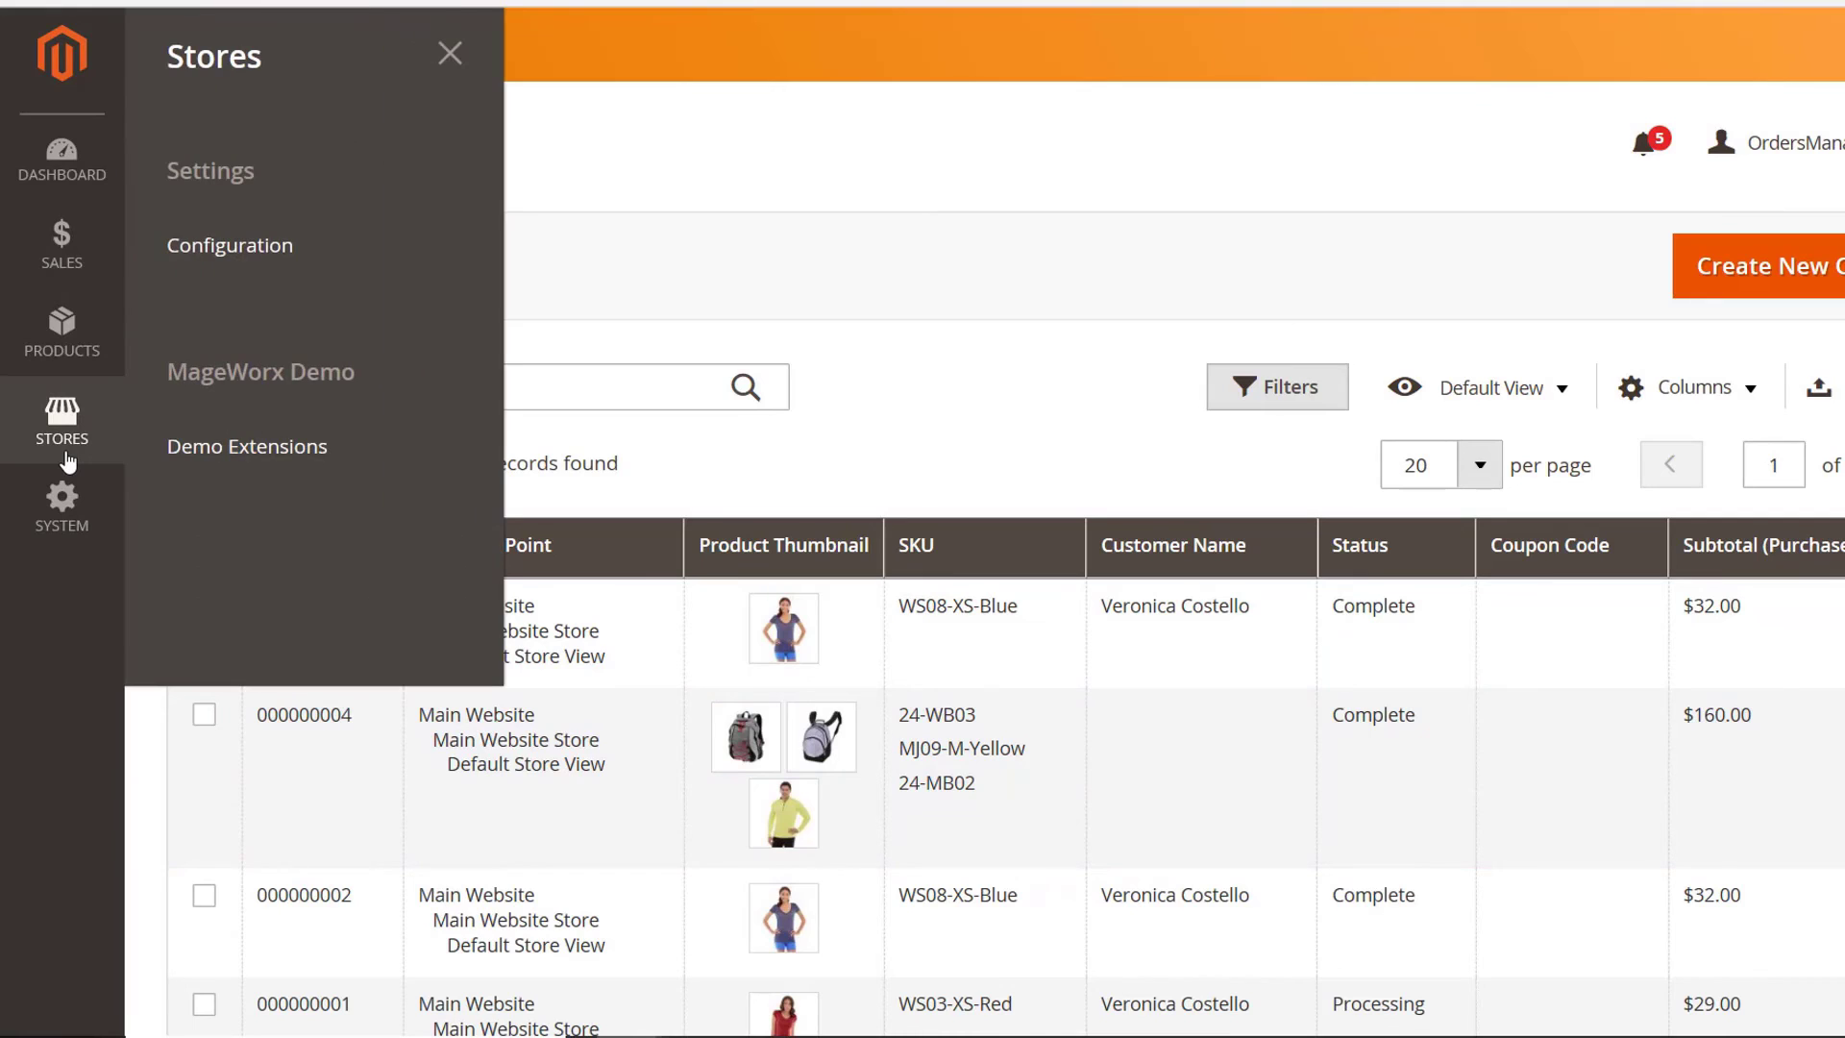
pyautogui.click(253, 267)
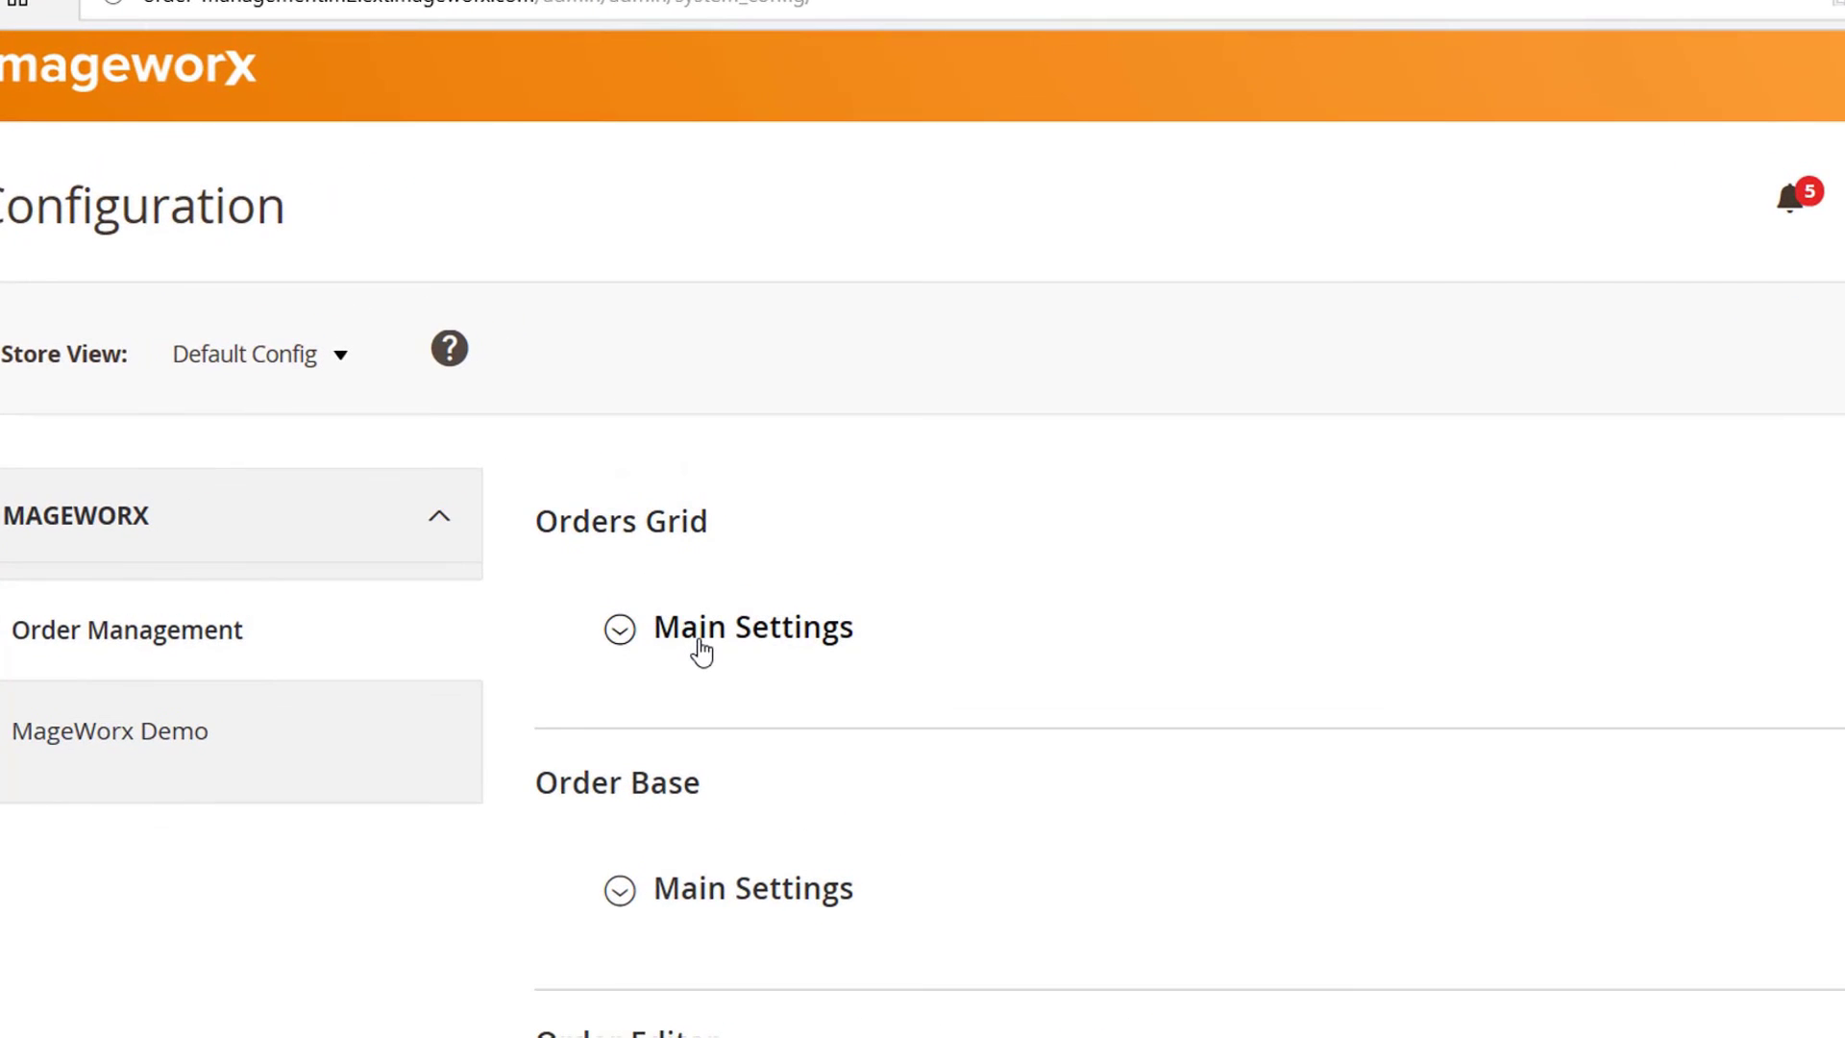
pyautogui.click(701, 642)
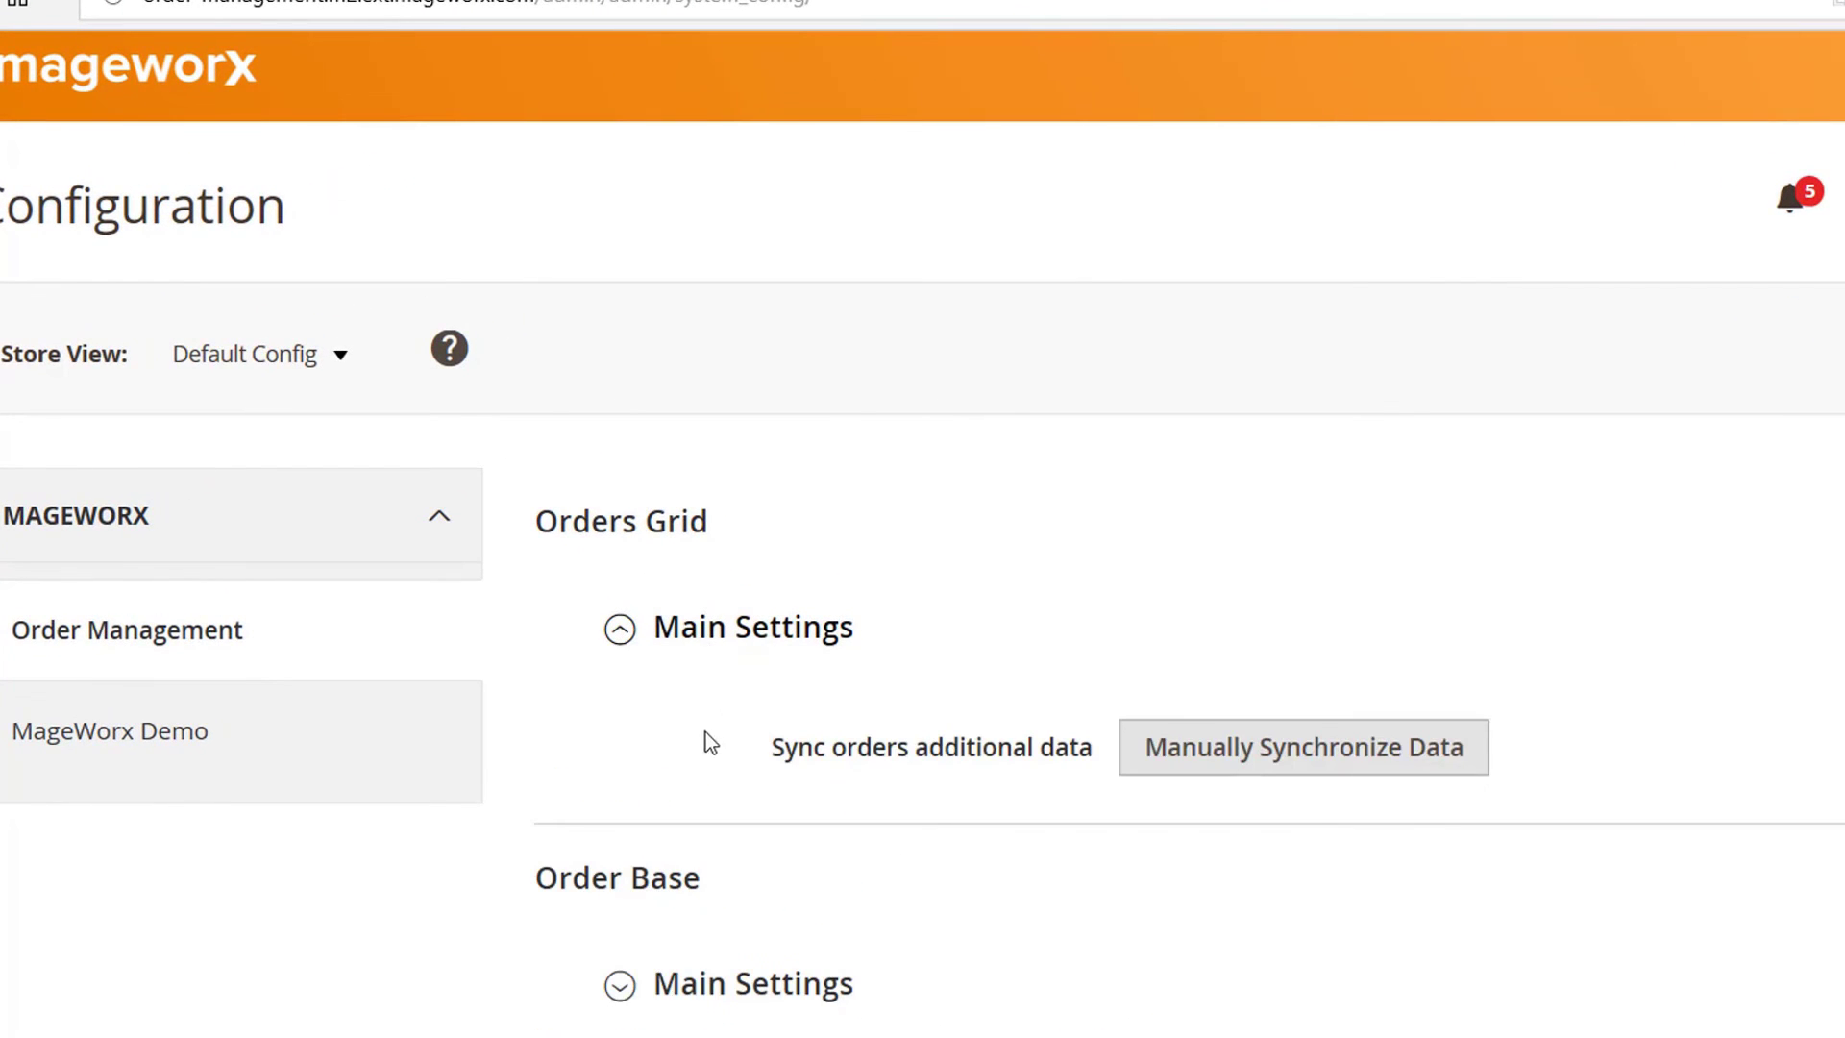
pyautogui.click(1297, 769)
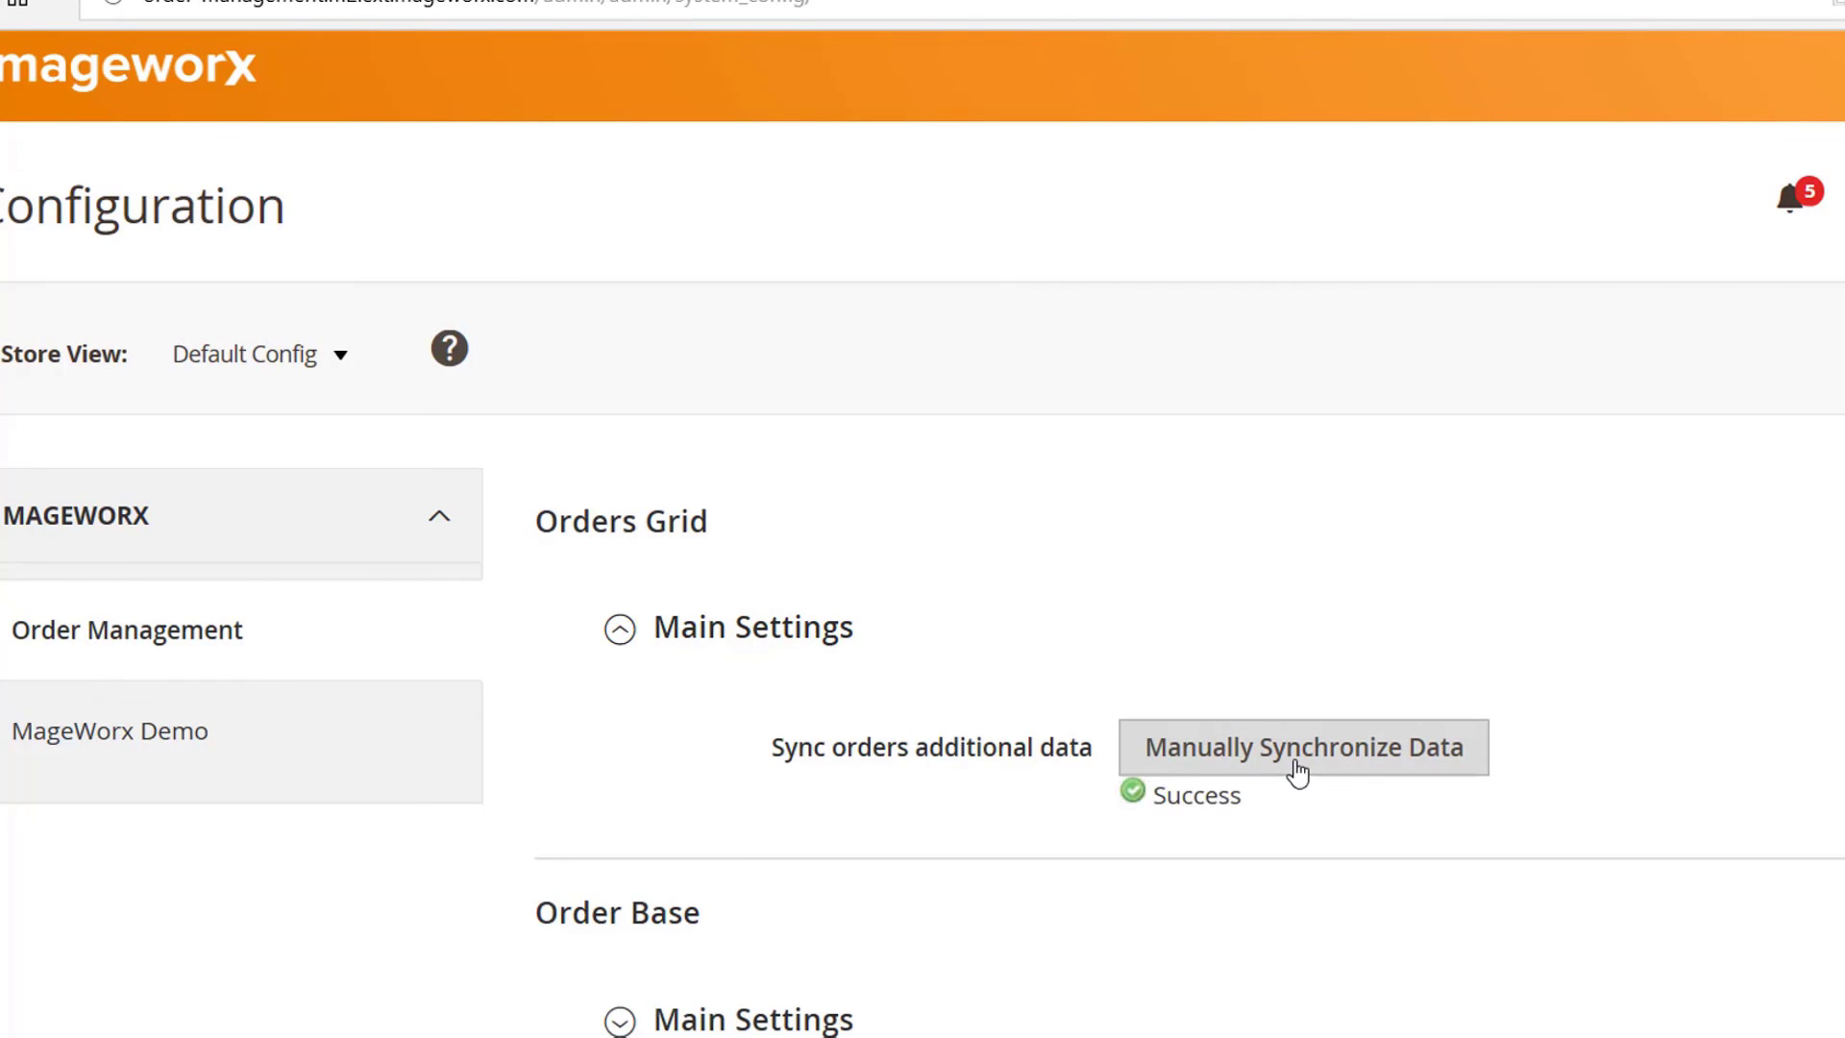